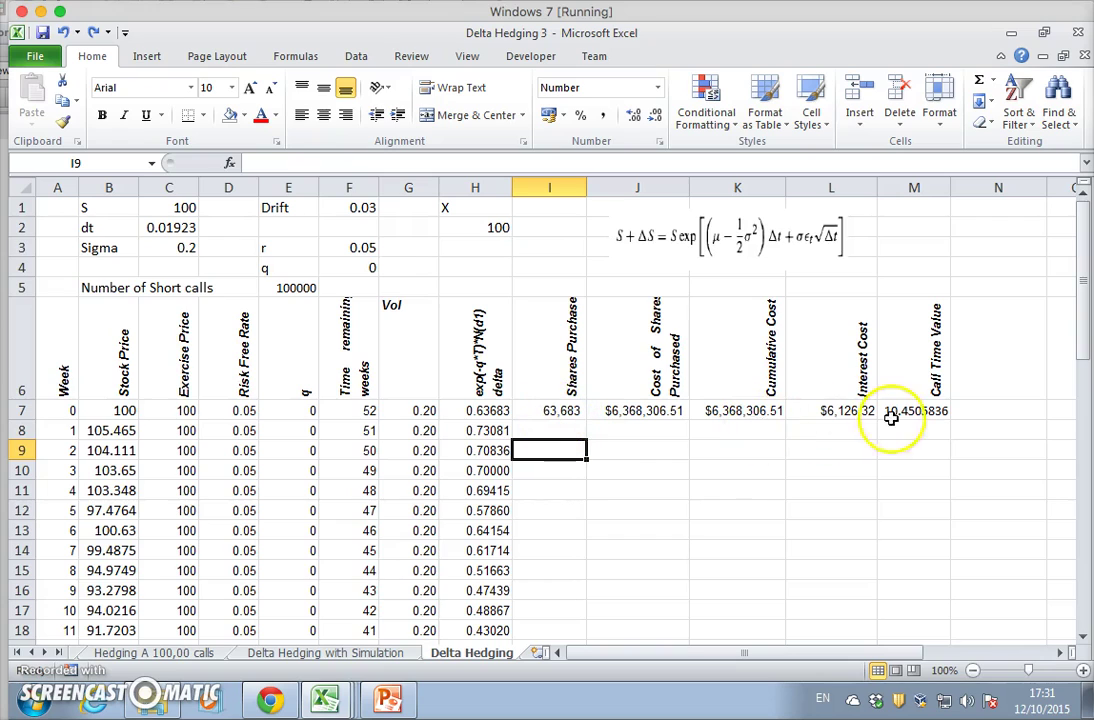
Examine the week 0 inputs in row 7, the delta formula in H7 and the cells used by the shares purchase formula in I7.
left_click(559, 411)
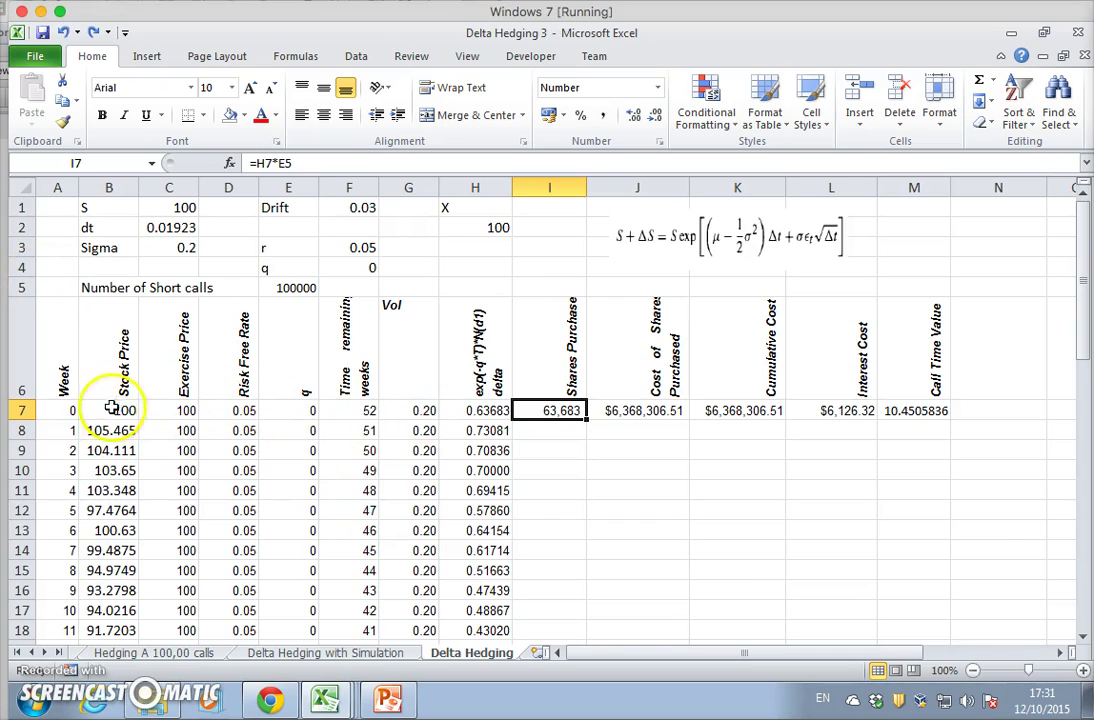
left_click(166, 408)
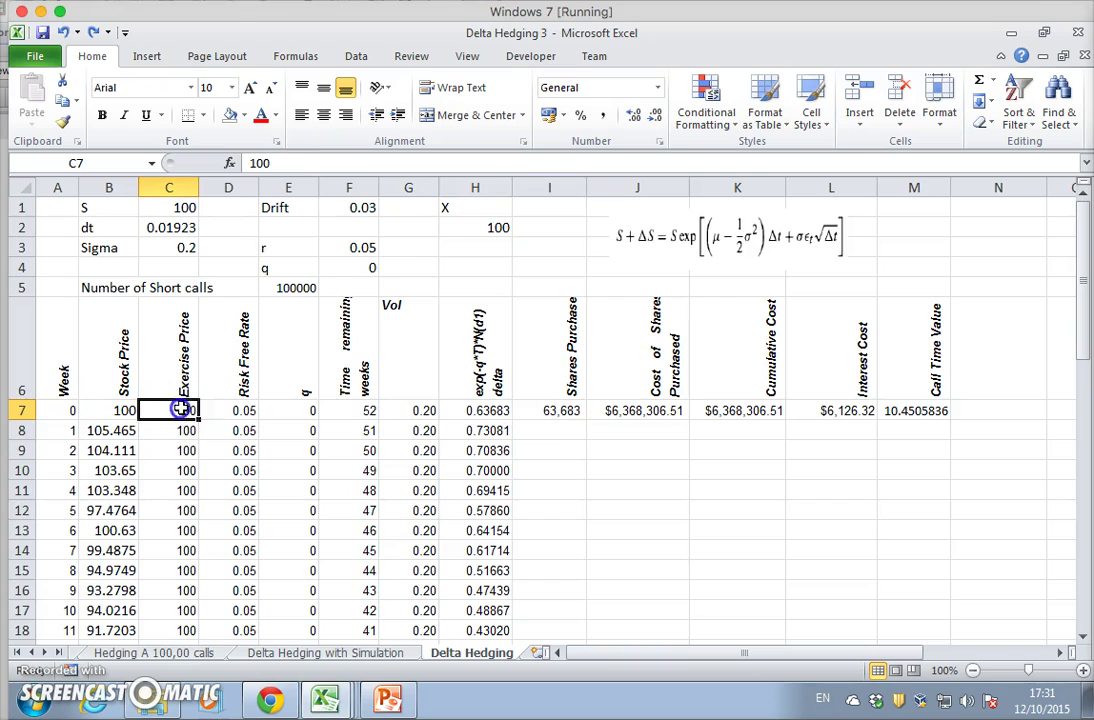
left_click(250, 412)
left_click(298, 412)
left_click(367, 412)
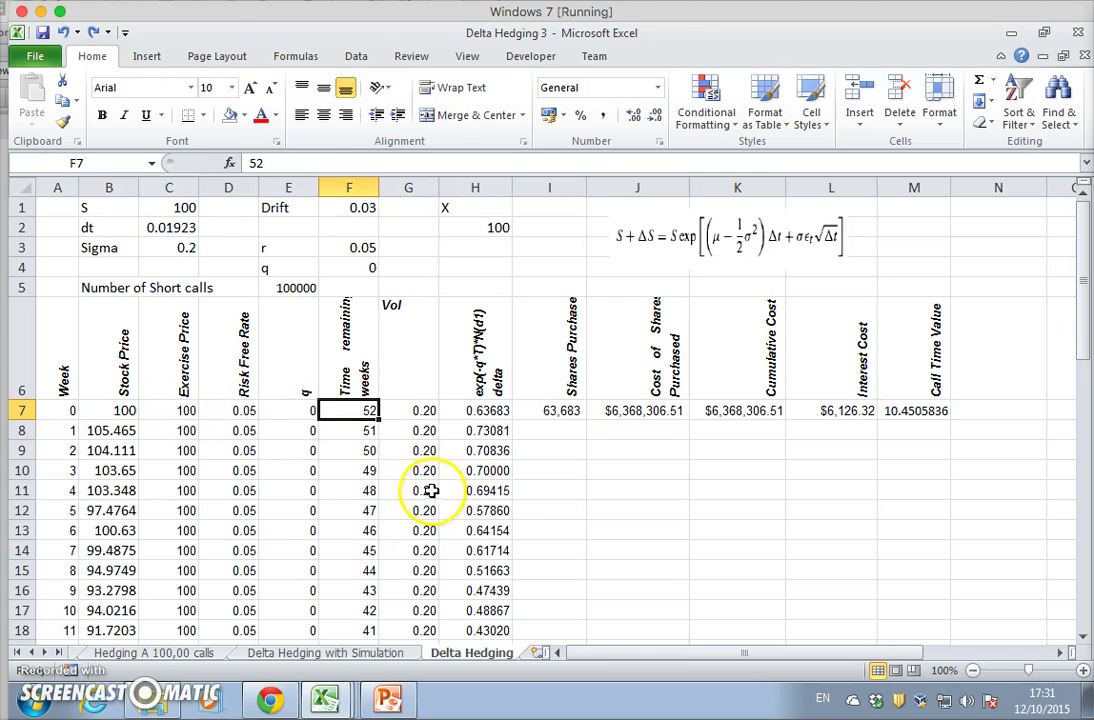
left_click(416, 412)
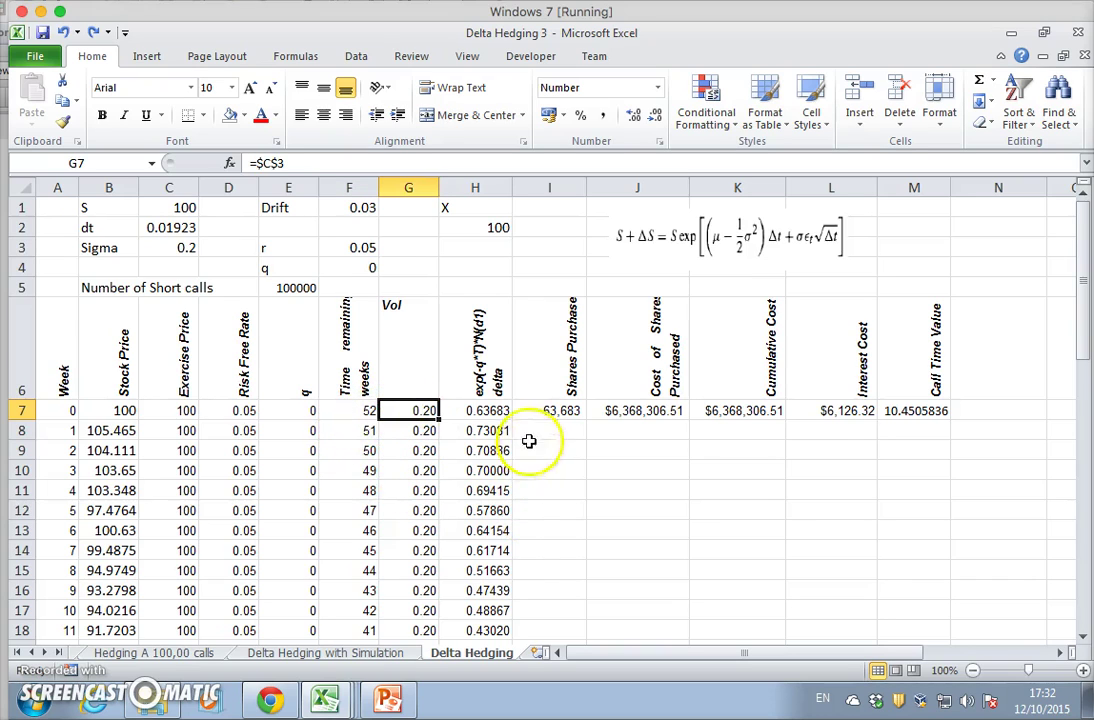
left_click(470, 412)
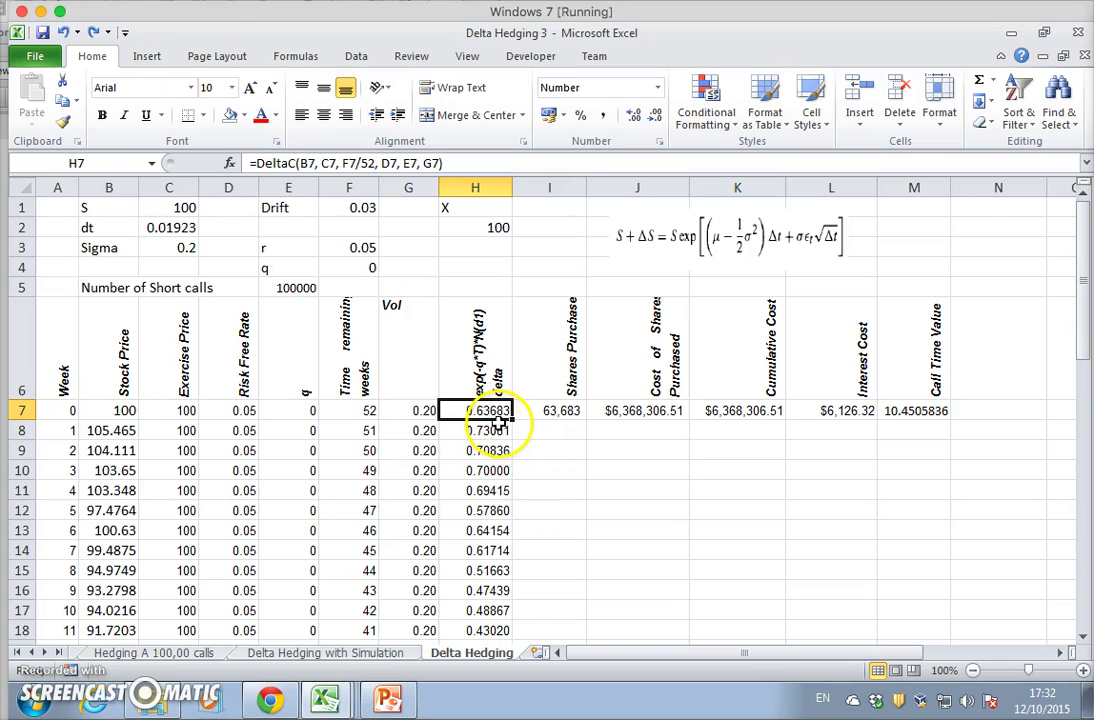
left_click(550, 412)
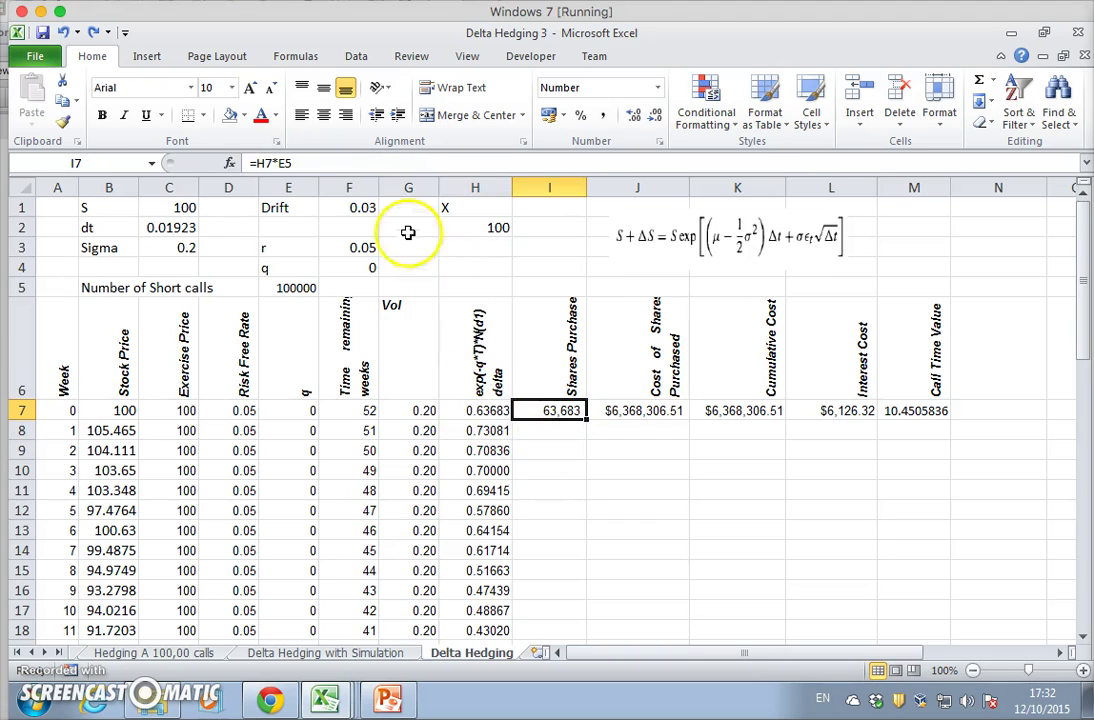
left_click(334, 164)
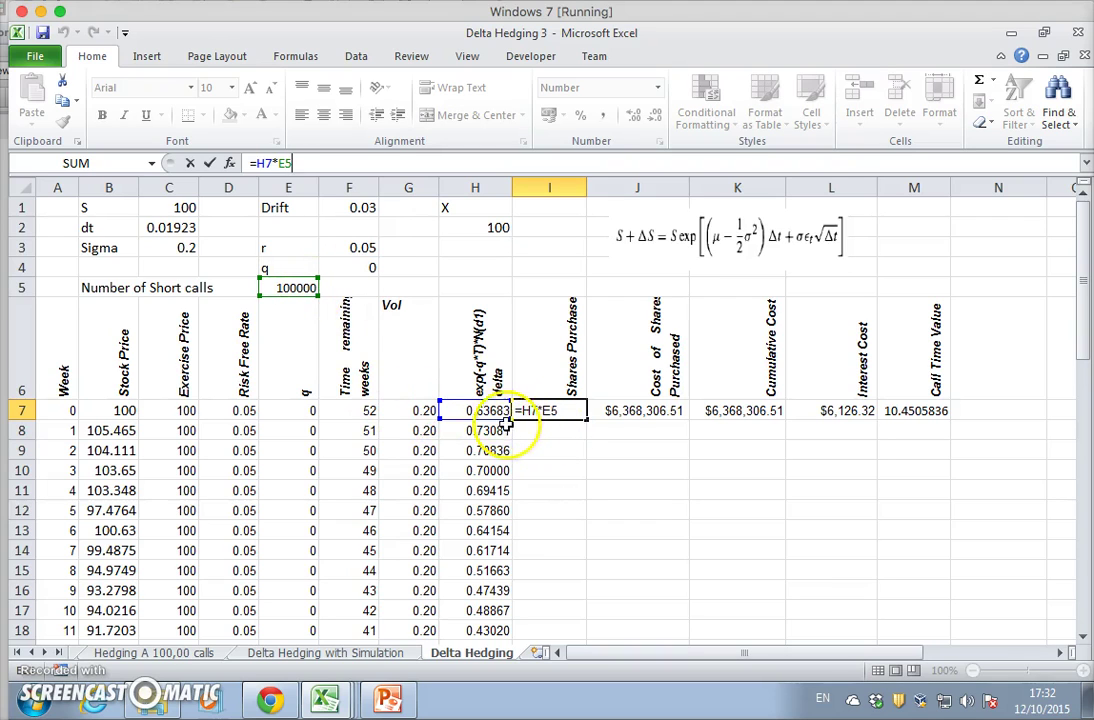
key("ctrl+Return")
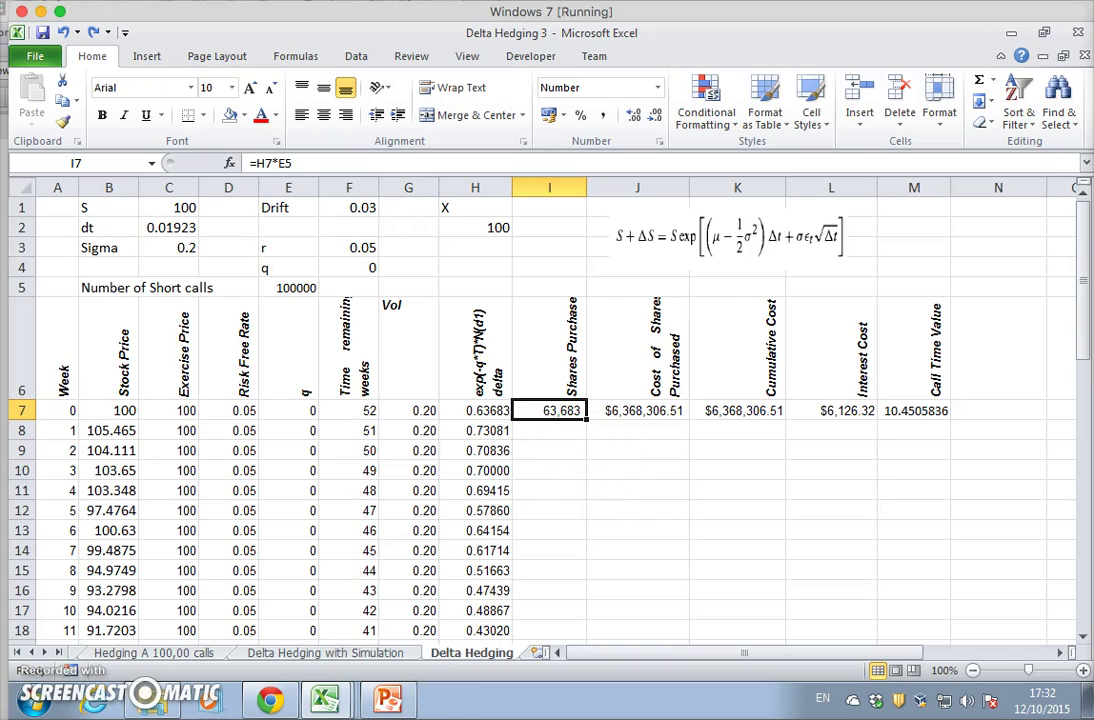
Review the Delta Neutrality slide in the PowerPoint presentation and return to the Excel workbook.
left_click(386, 699)
left_click(590, 574)
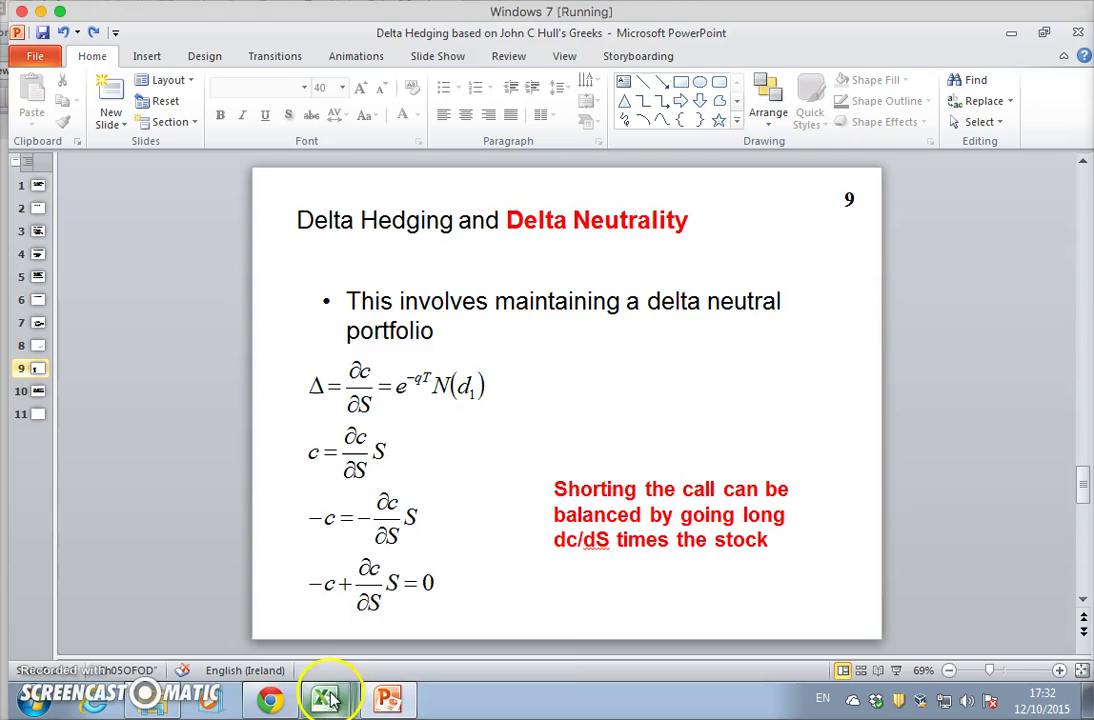
mouse_move(330, 700)
left_click(244, 630)
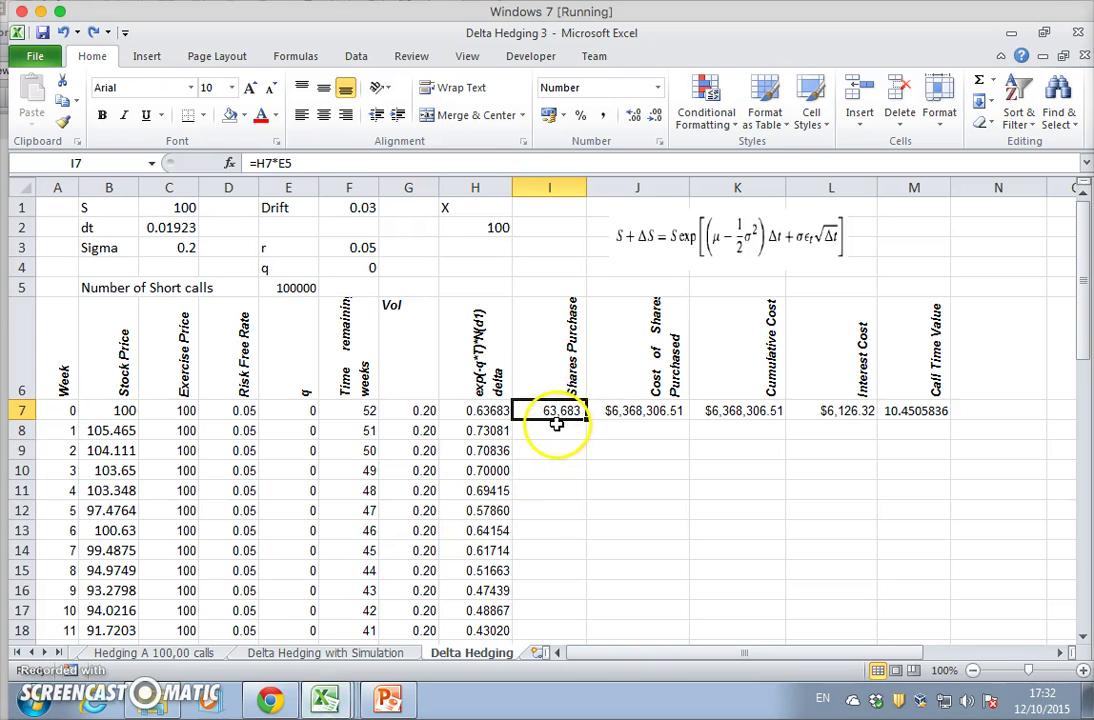
Examine the week 0 formulas for cost of shares purchased, cumulative cost and interest cost in J7, K7 and L7.
left_click(632, 411)
double_click(632, 411)
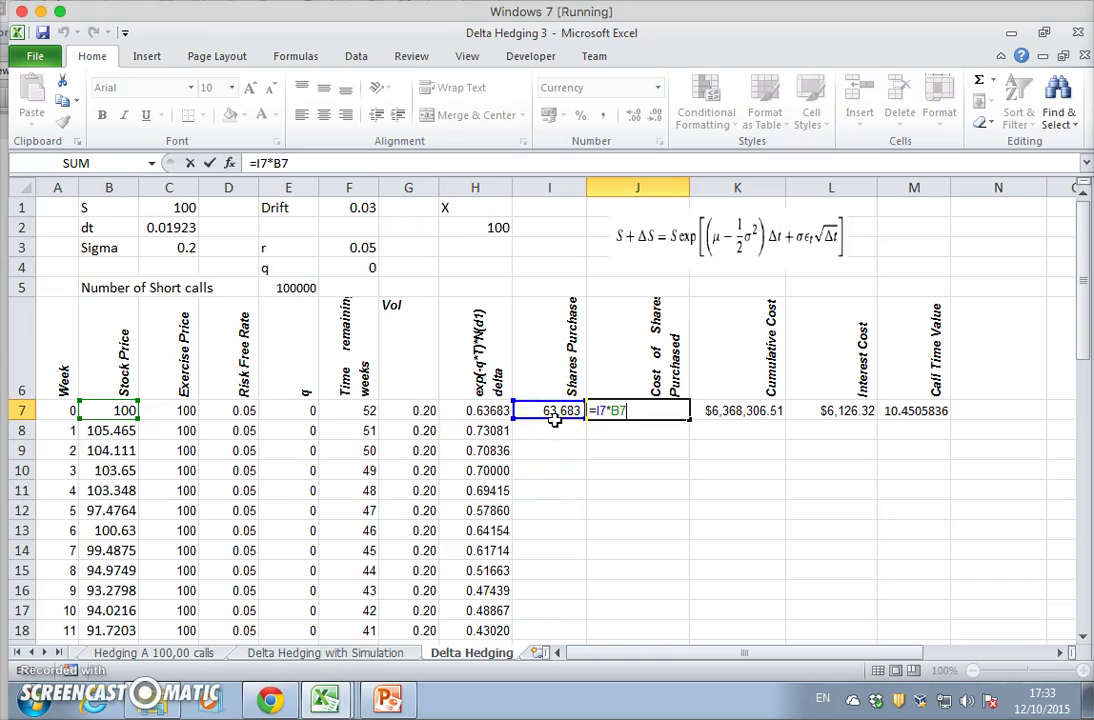
key("Return")
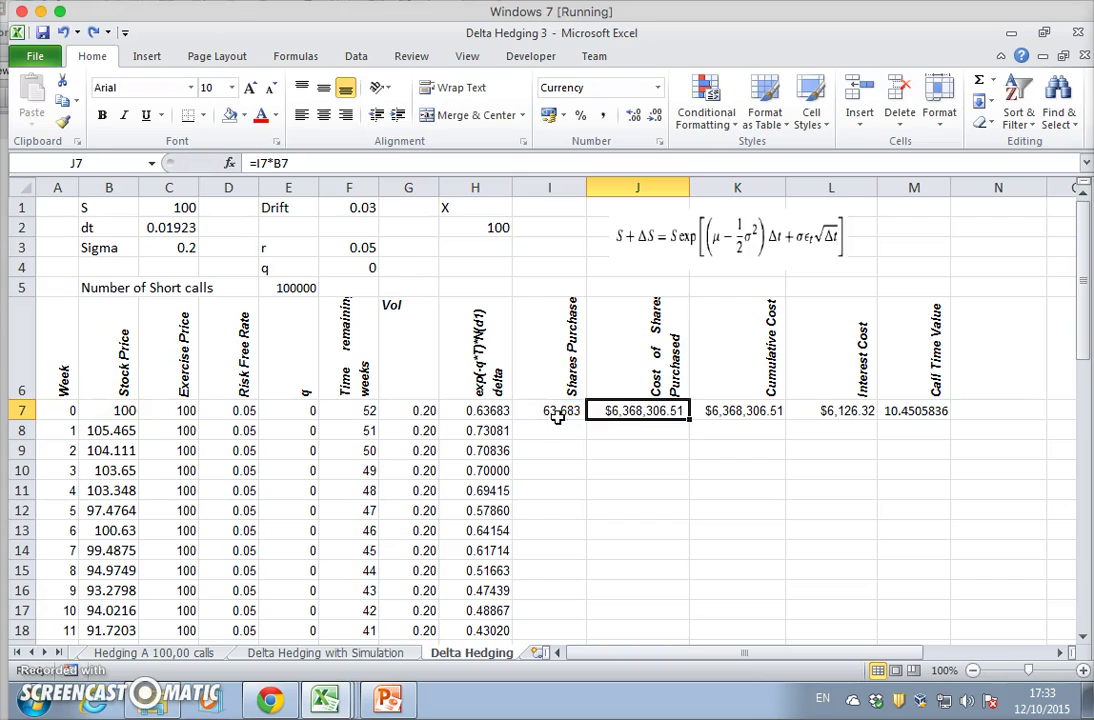
left_click(708, 418)
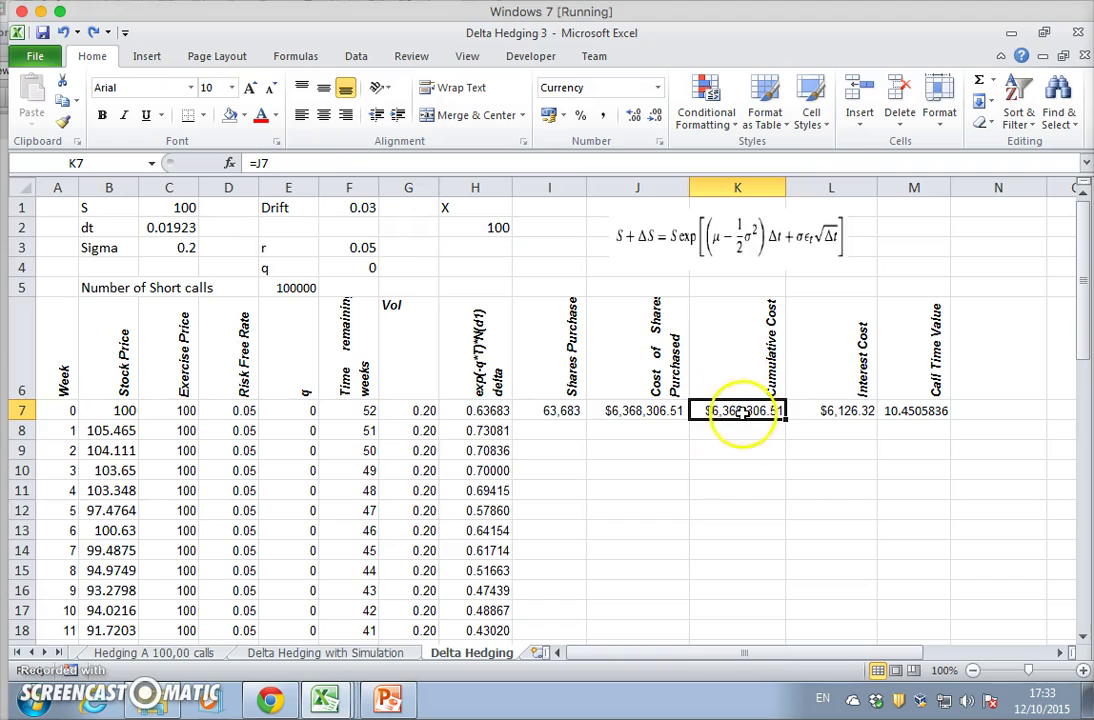
left_click(832, 410)
left_click(395, 163)
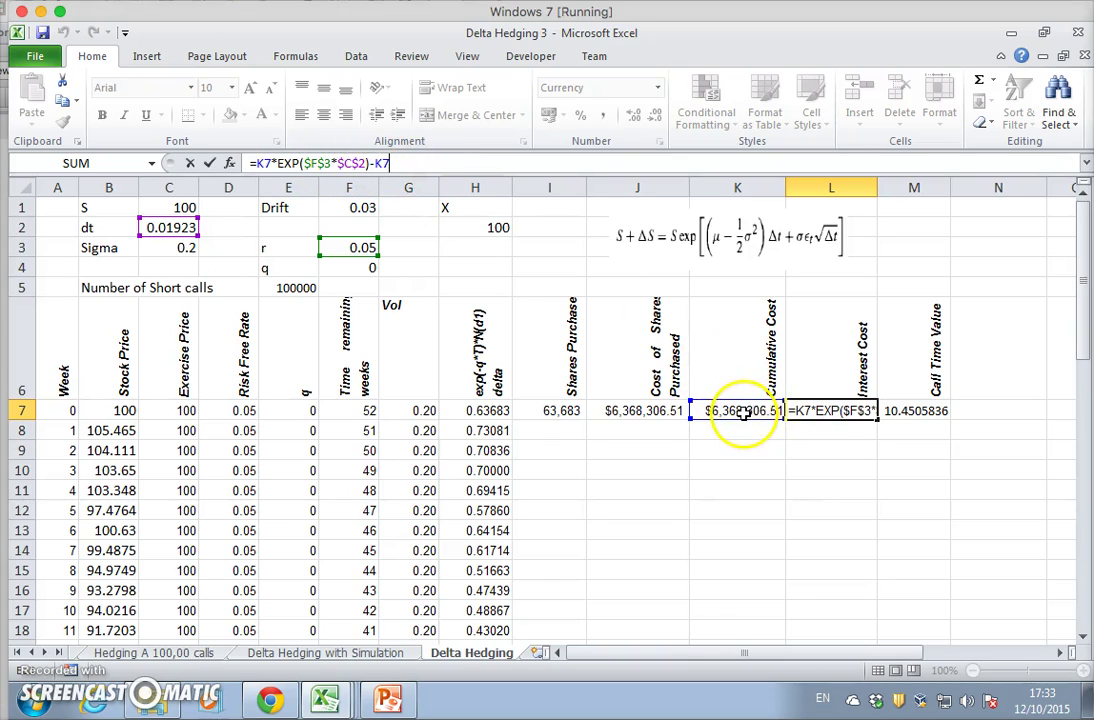
key("Return")
left_click(795, 413)
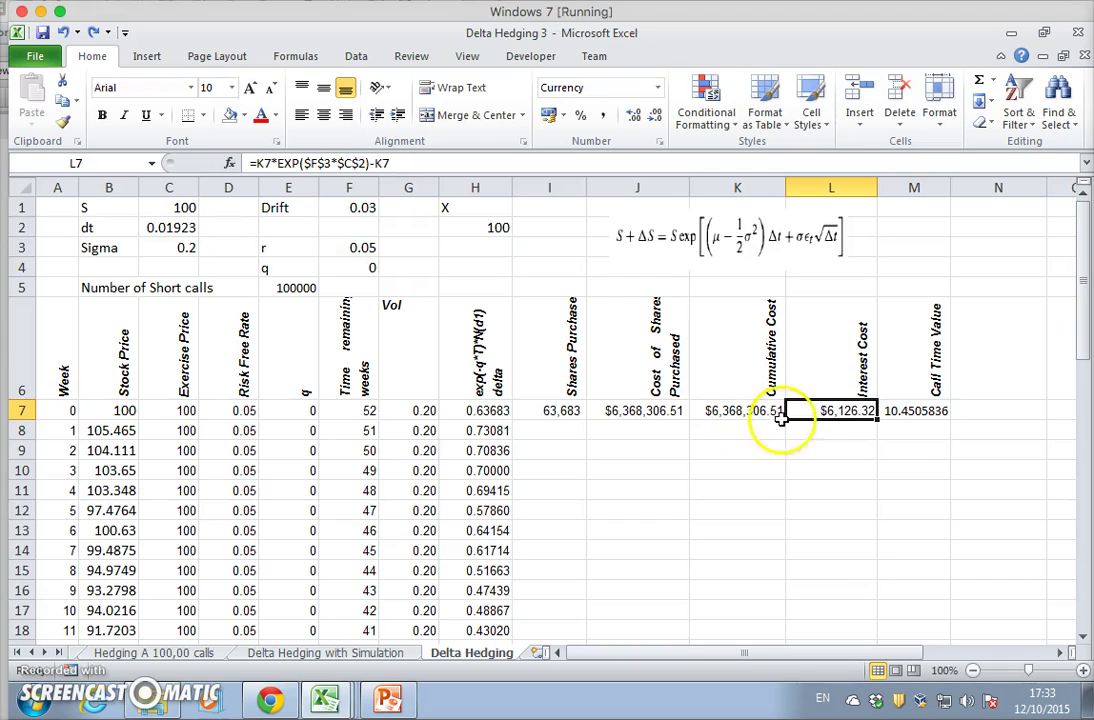
Try to copy the shares purchase formula from I7 to I8 and inspect the cells the copy refers to.
left_click(567, 410)
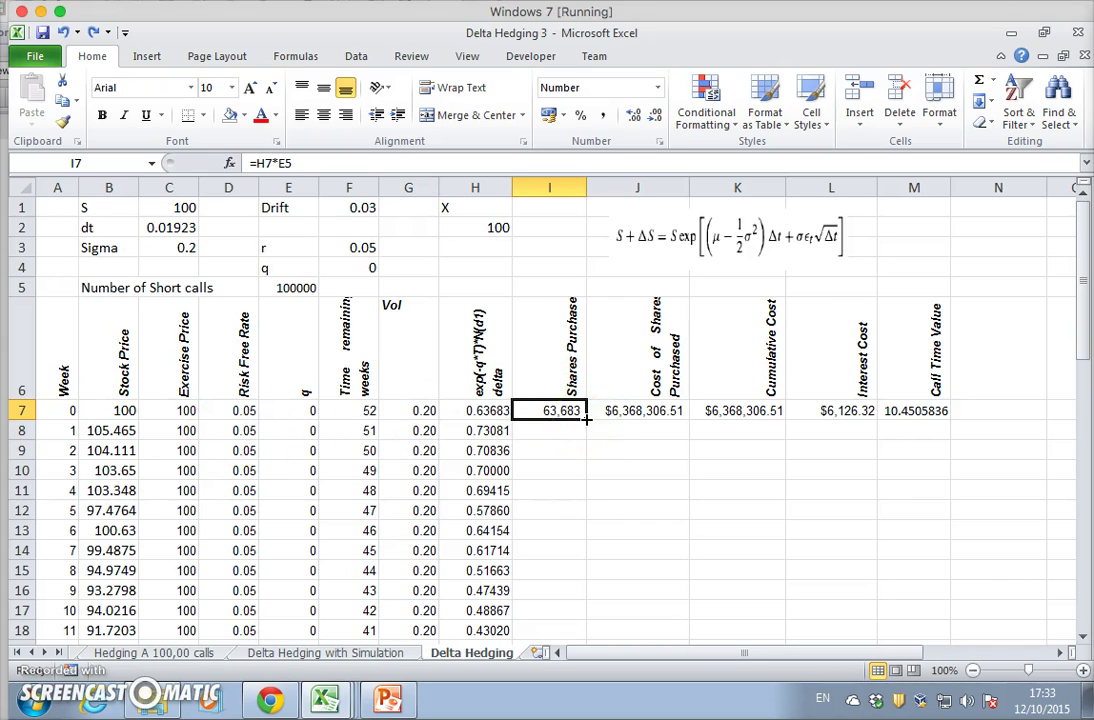
left_click_drag(586, 419, 584, 435)
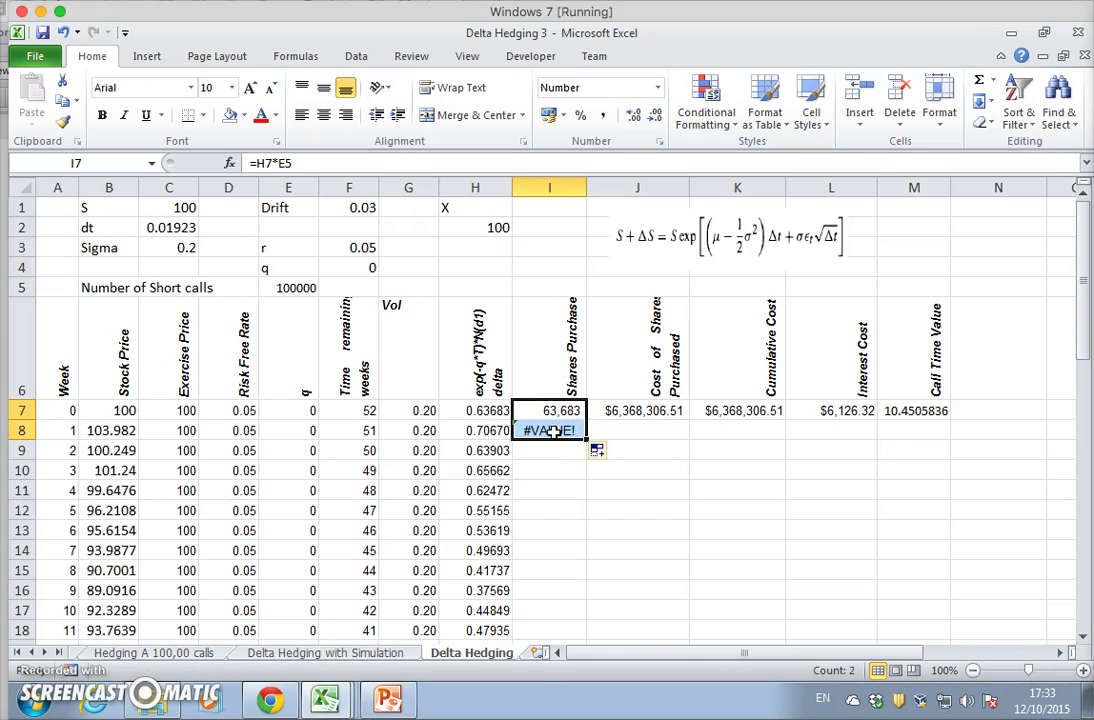
left_click(553, 432)
left_click(342, 163)
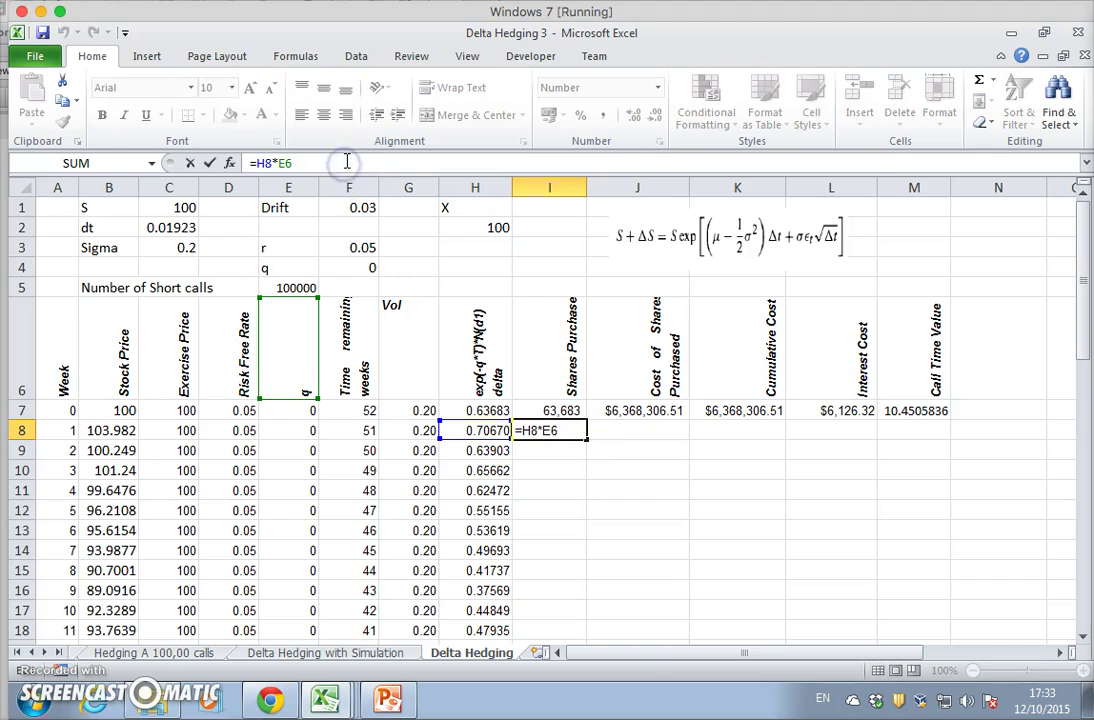
key("Return")
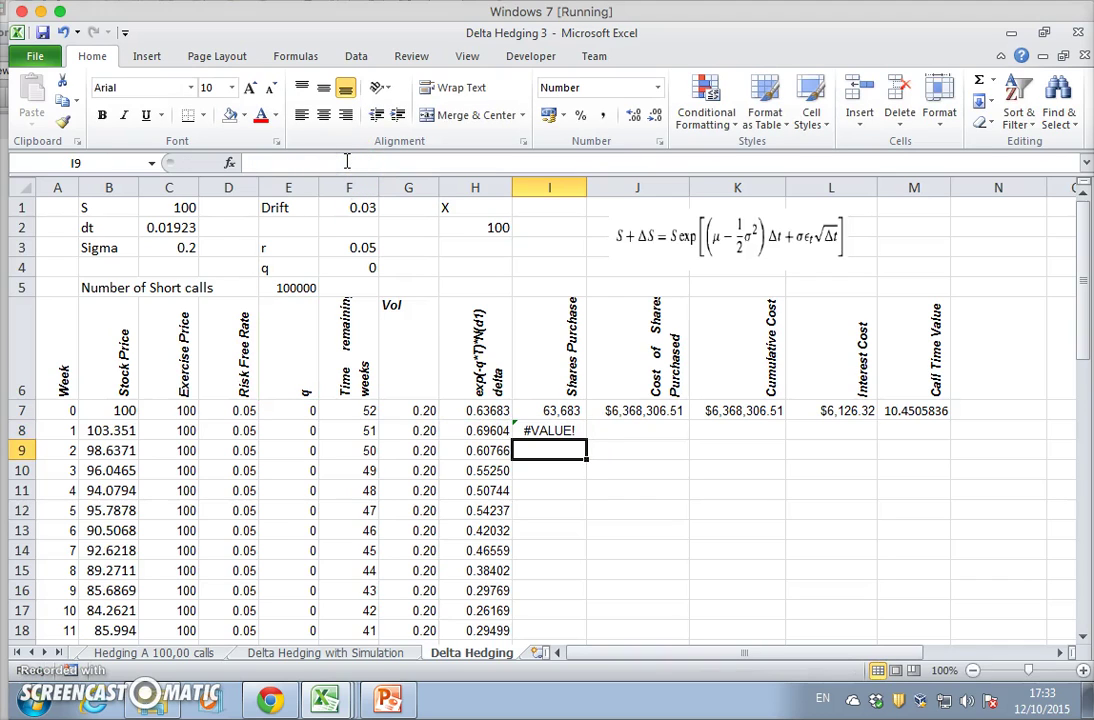
Change the shares purchase formula in I7 to =H7*$E$5 and copy it to I8.
left_click(557, 410)
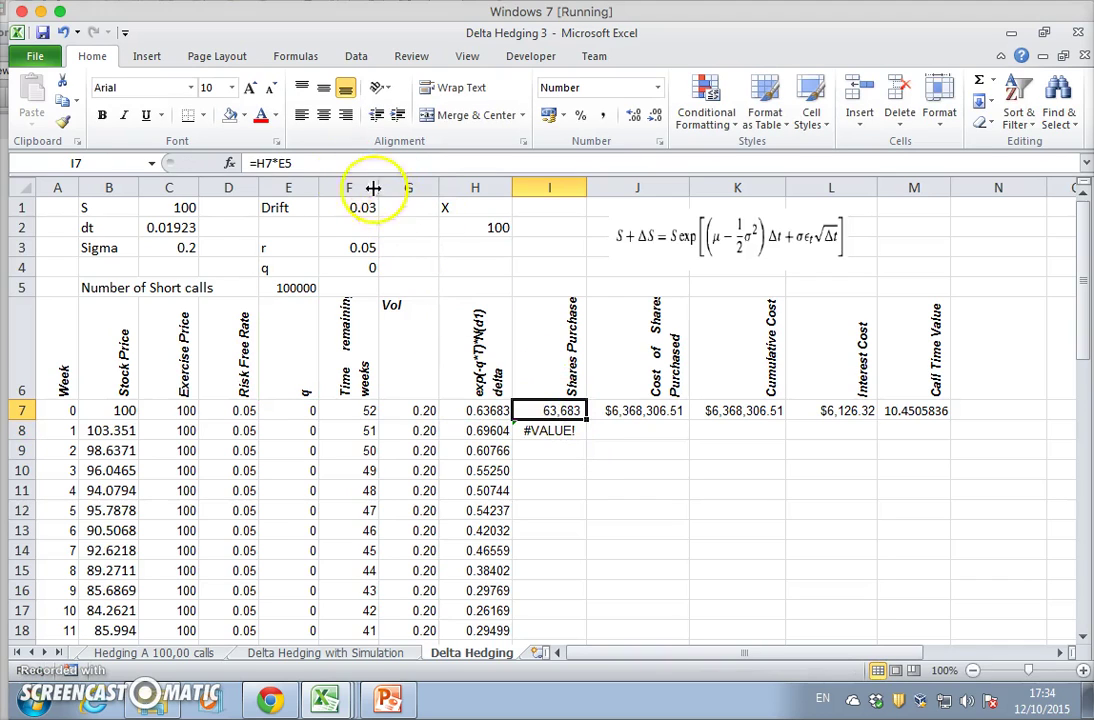
left_click(344, 163)
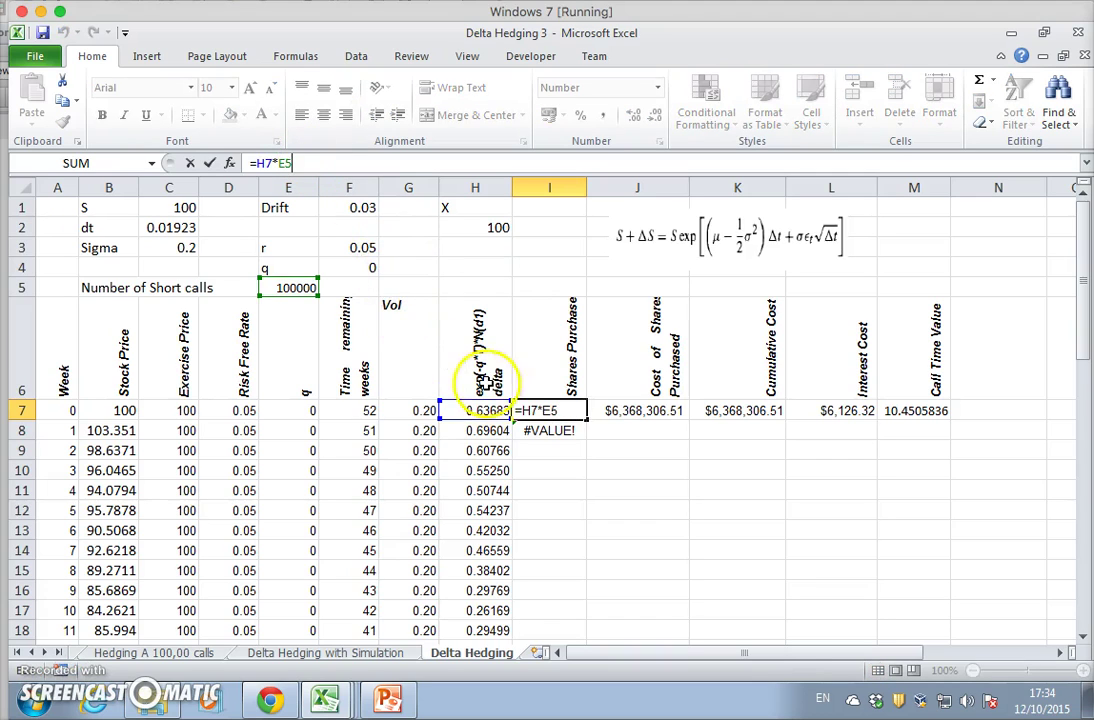
left_click(551, 410)
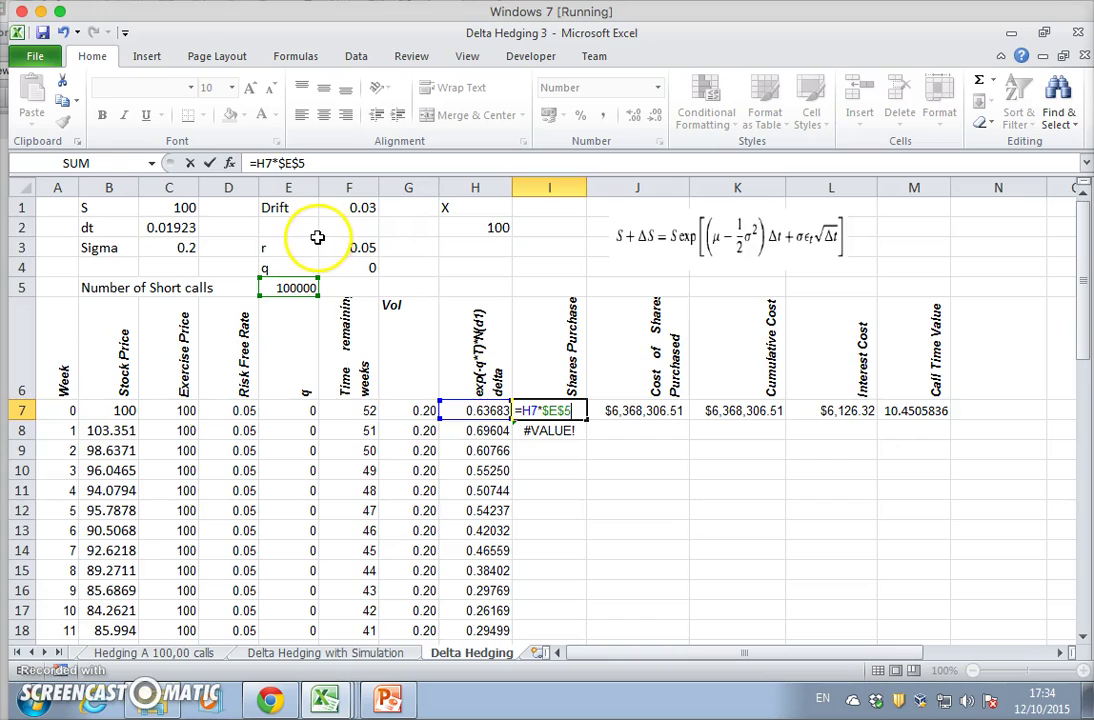
key("Return")
left_click(557, 410)
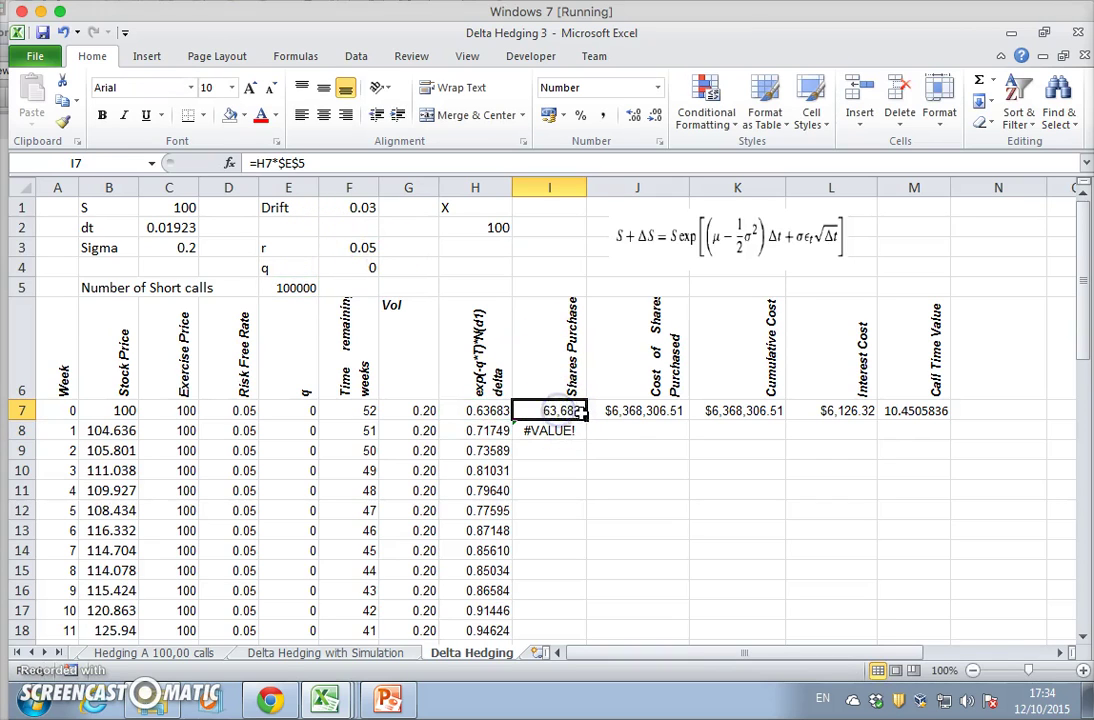
left_click_drag(585, 418, 570, 434)
left_click(565, 432)
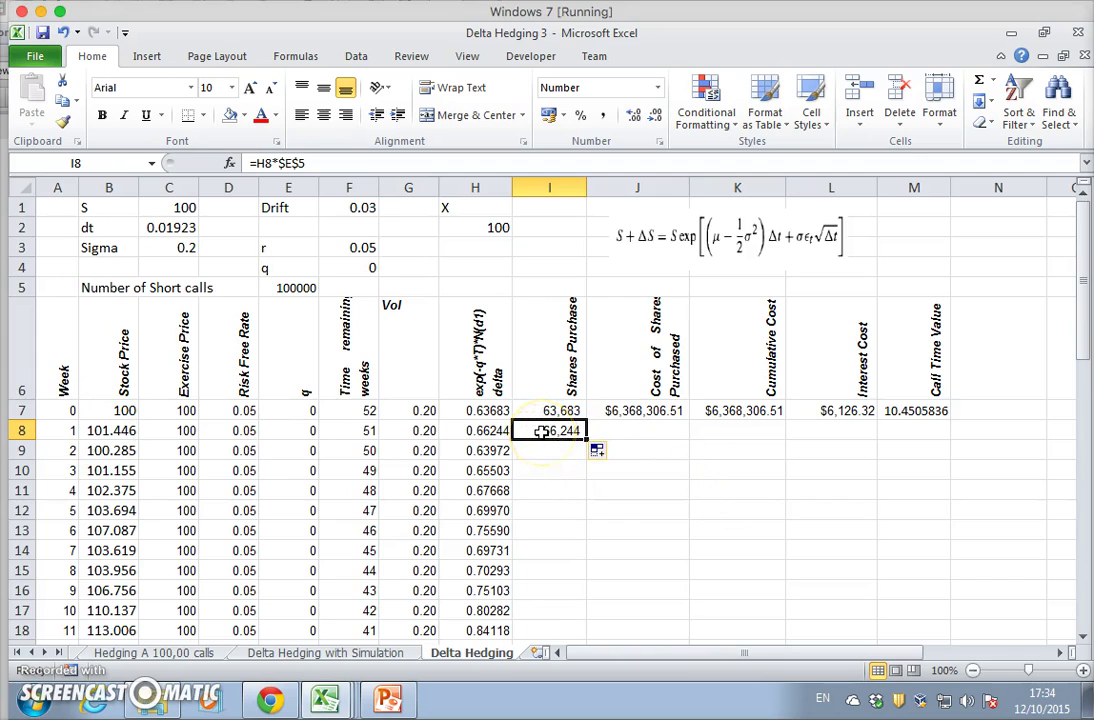
Replace the week 1 shares purchase formula in I8 with =(H8-H7)*$E$5.
type("=")
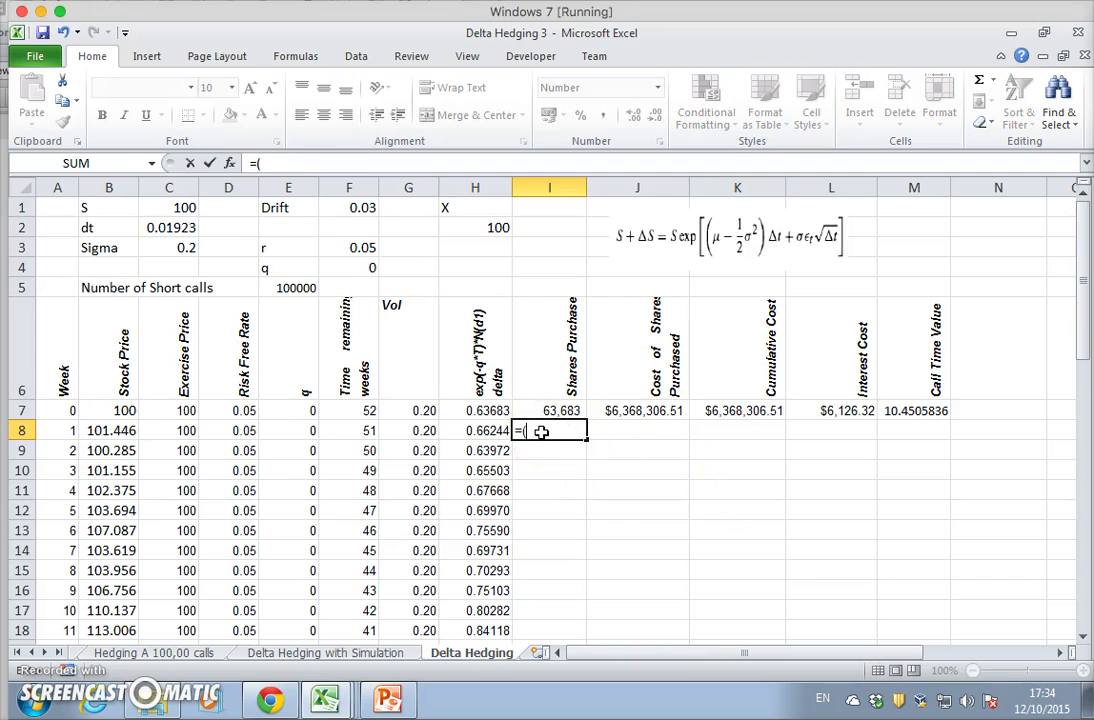
type("(")
left_click(483, 430)
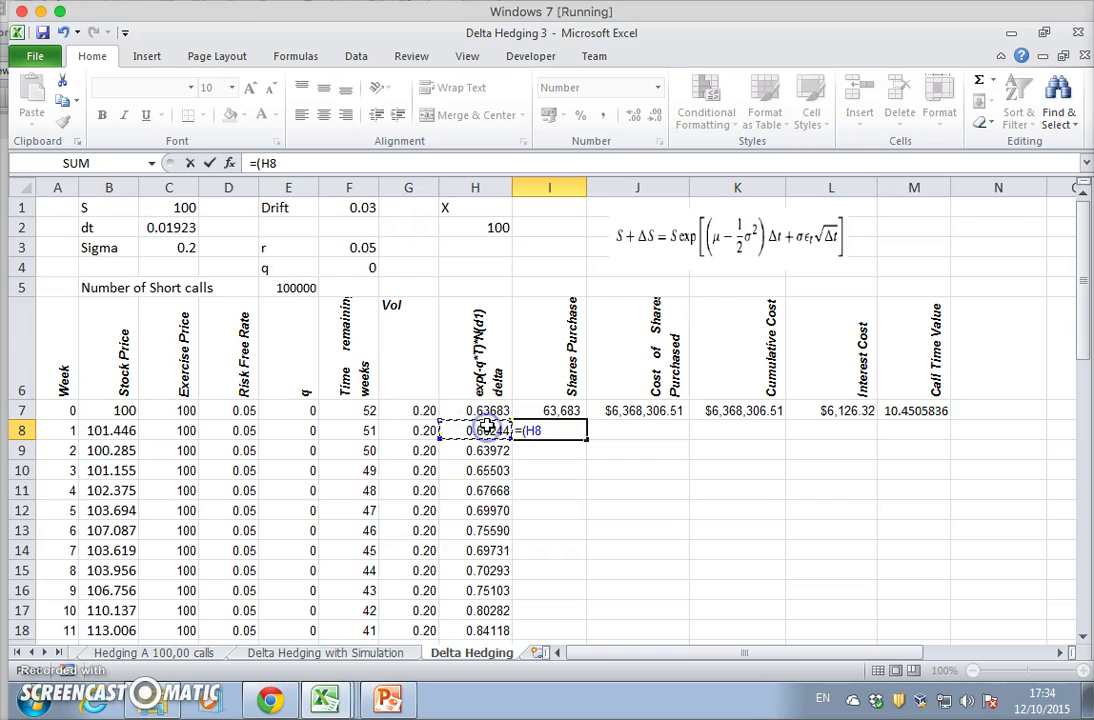
type("-")
left_click(490, 411)
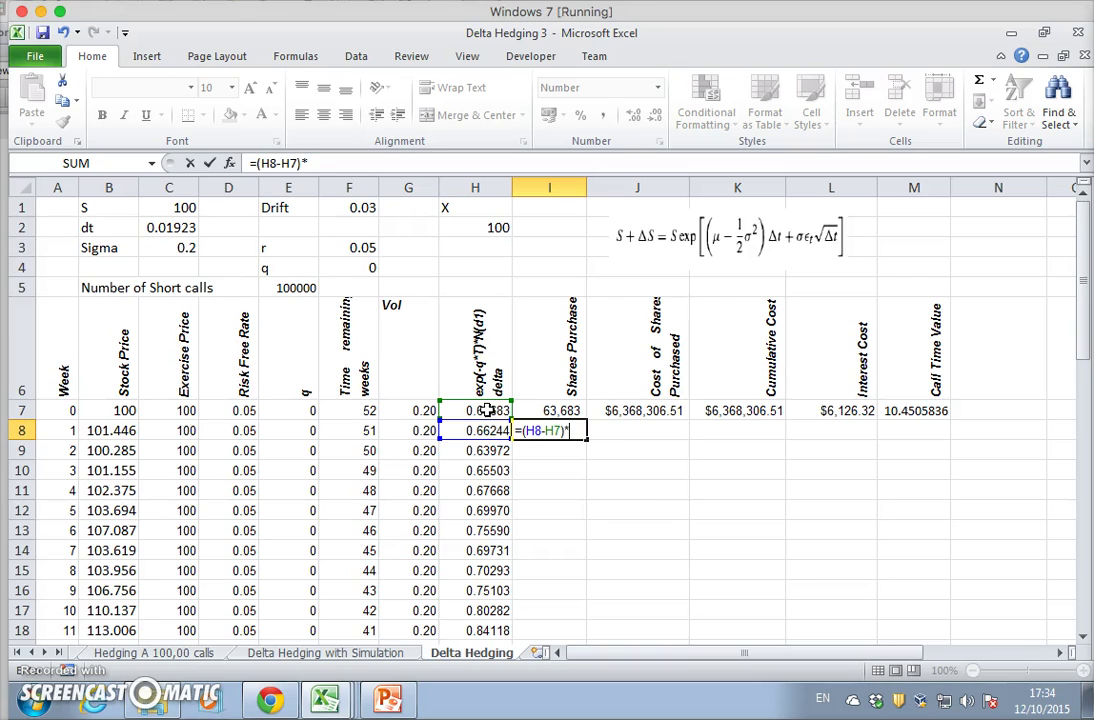
left_click(297, 288)
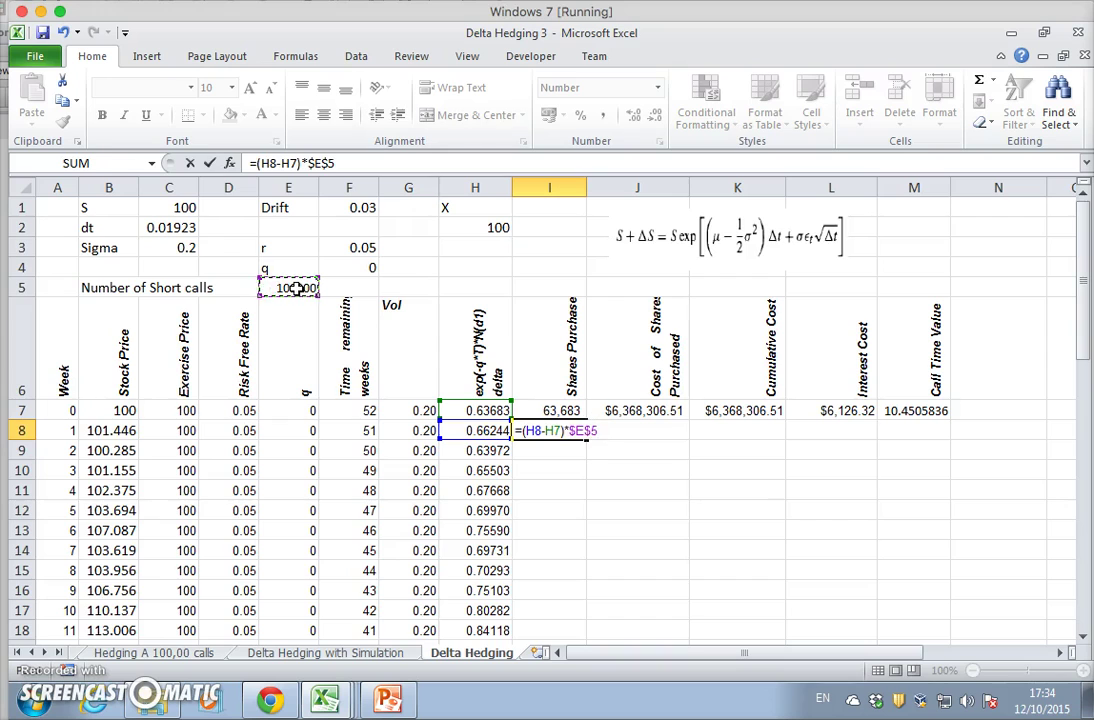
key("Return")
left_click(552, 430)
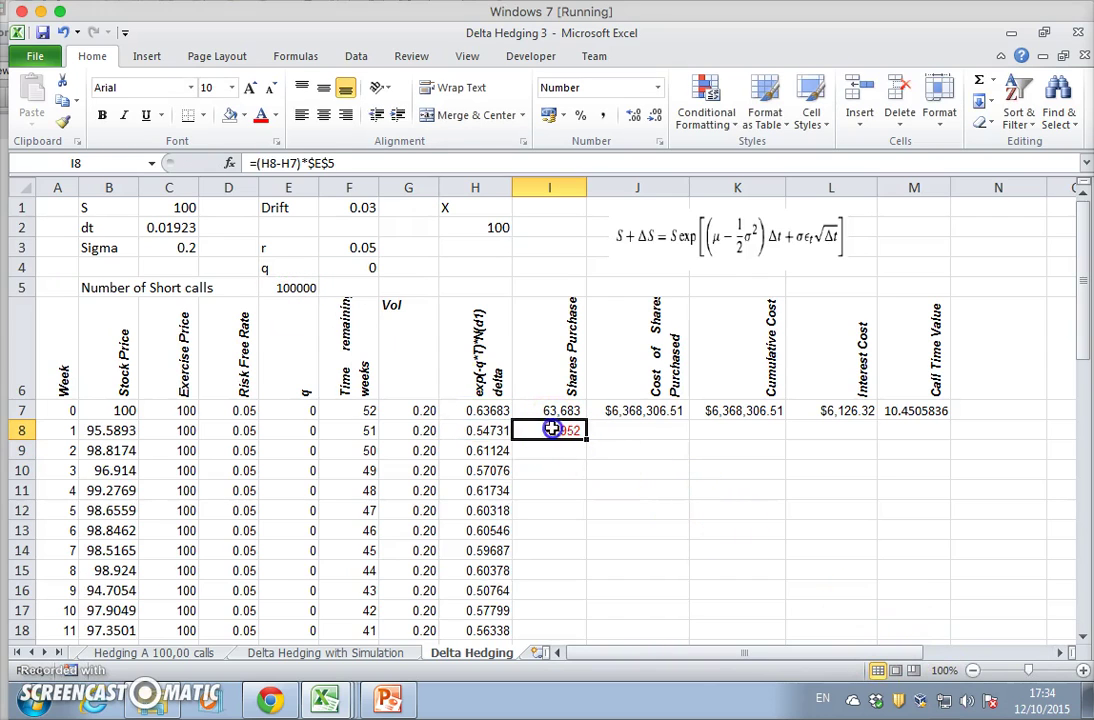
Examine the week 1 stock price, delta and shares purchase formulas in B8, H8 and I8.
left_click(121, 432)
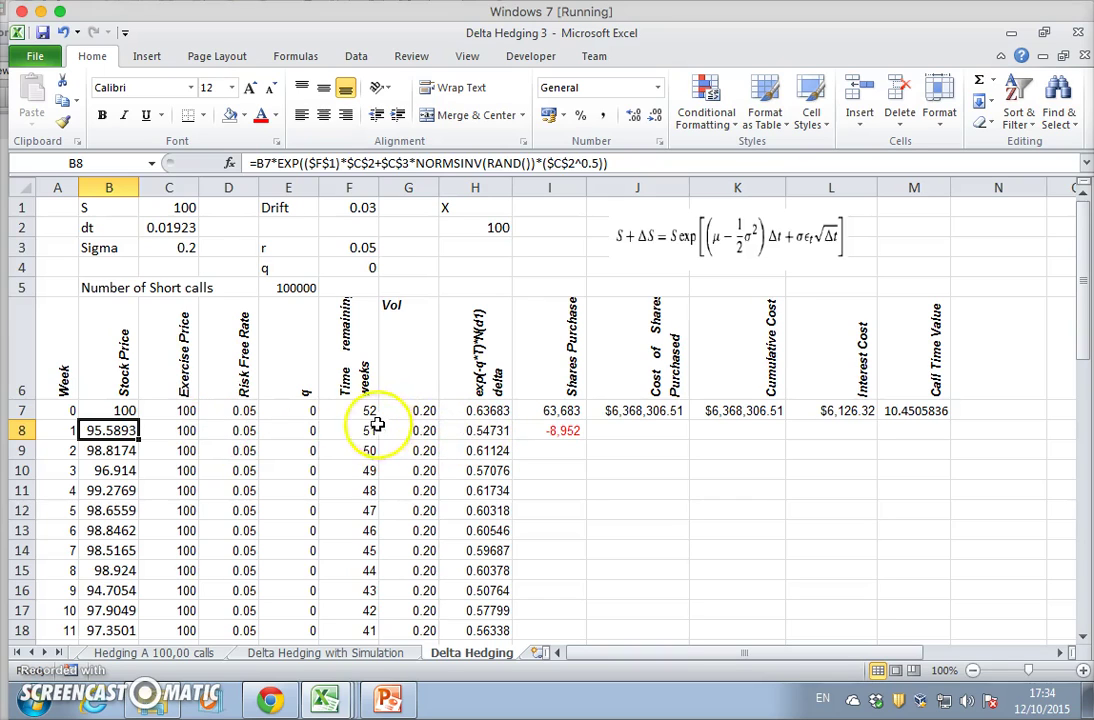
left_click(480, 431)
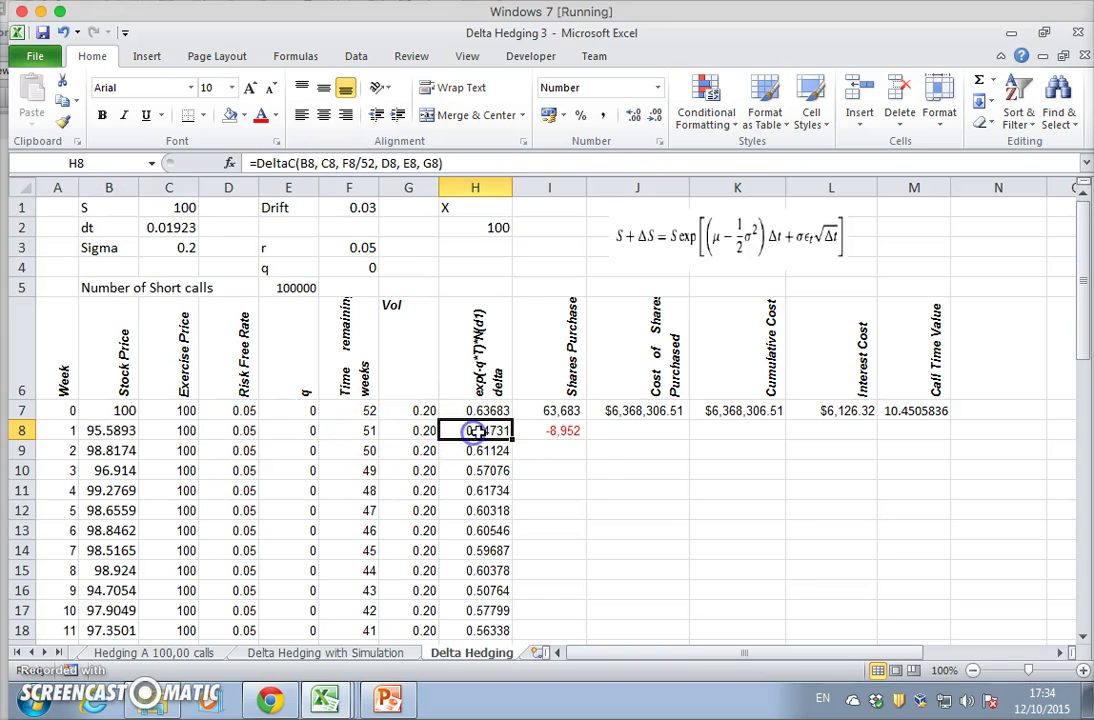
left_click(566, 435)
left_click(571, 438)
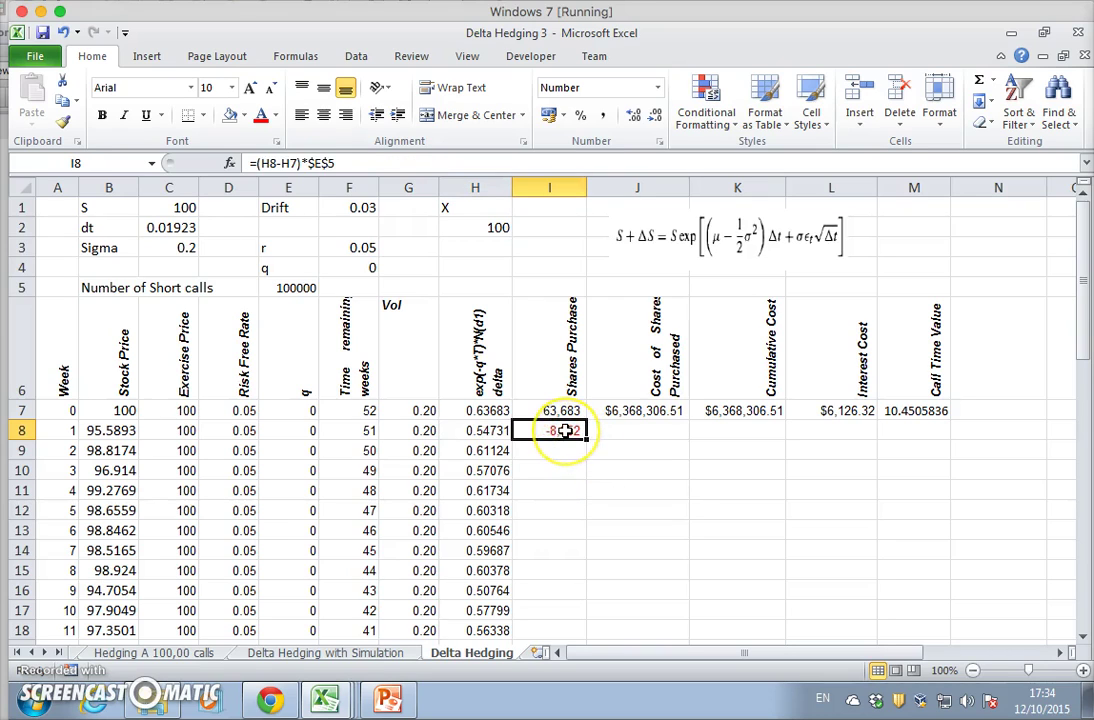
left_click(586, 438)
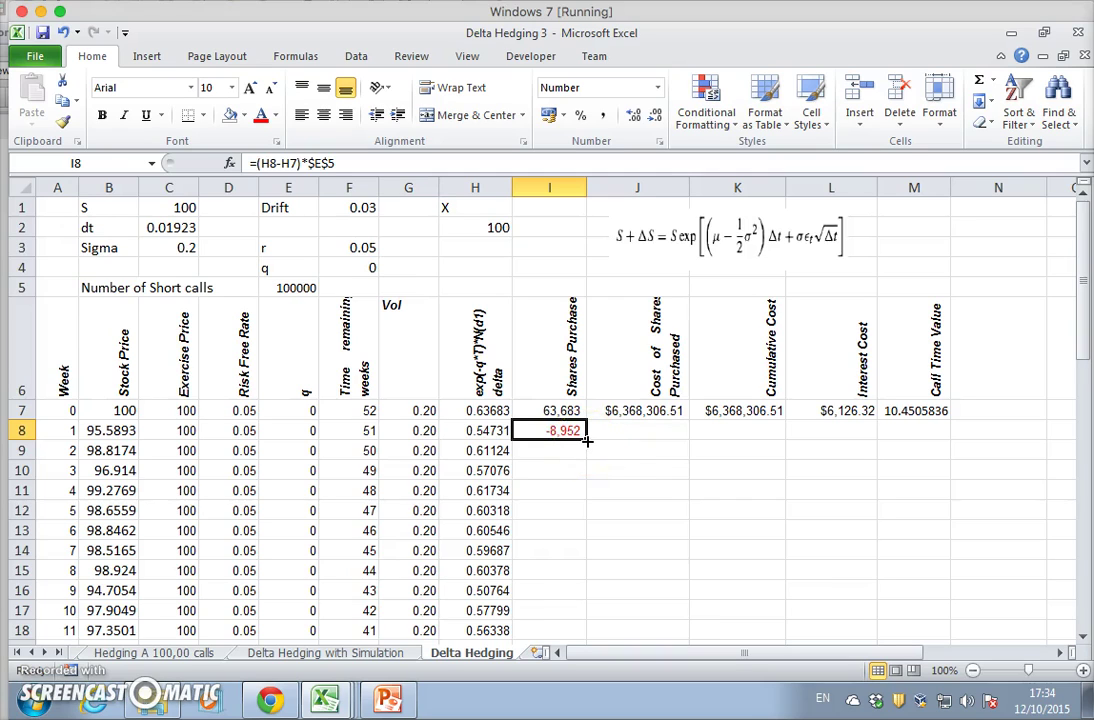
Copy the cost of shares purchased formula from J7 to J8.
left_click(603, 428)
left_click(662, 430)
left_click(684, 409)
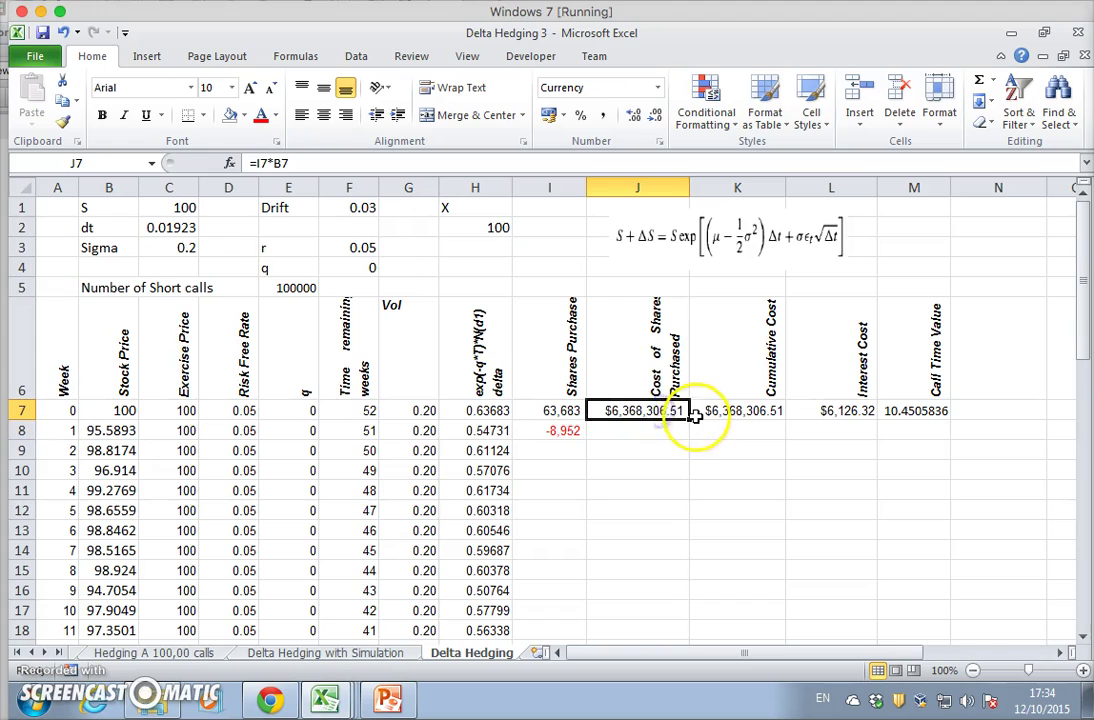
left_click_drag(689, 419, 693, 432)
left_click(720, 490)
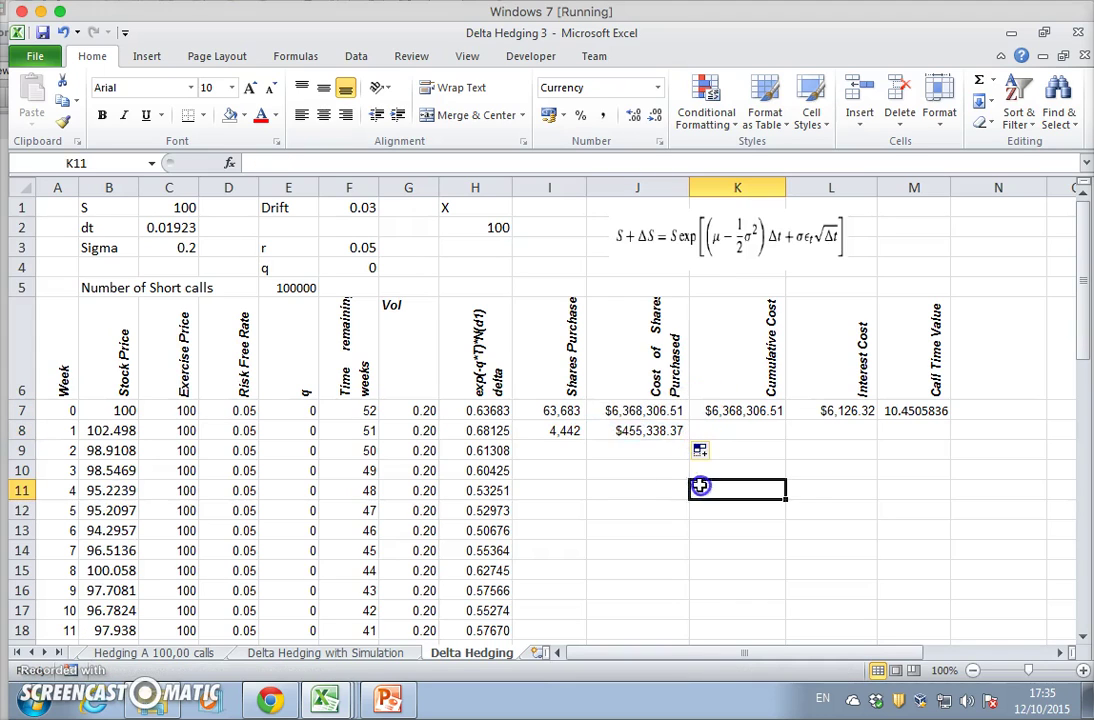
Examine the week 1 stock price formula in B8 and the cost of shares purchased formula in J8.
left_click(598, 423)
left_click(118, 428)
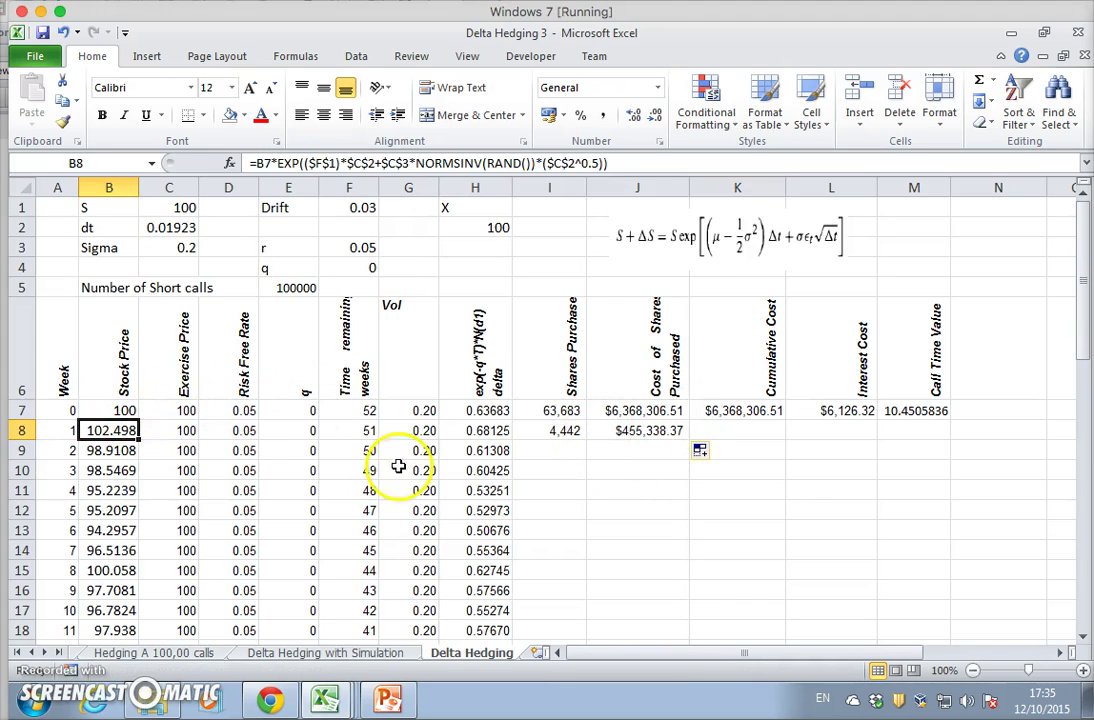
left_click(618, 432)
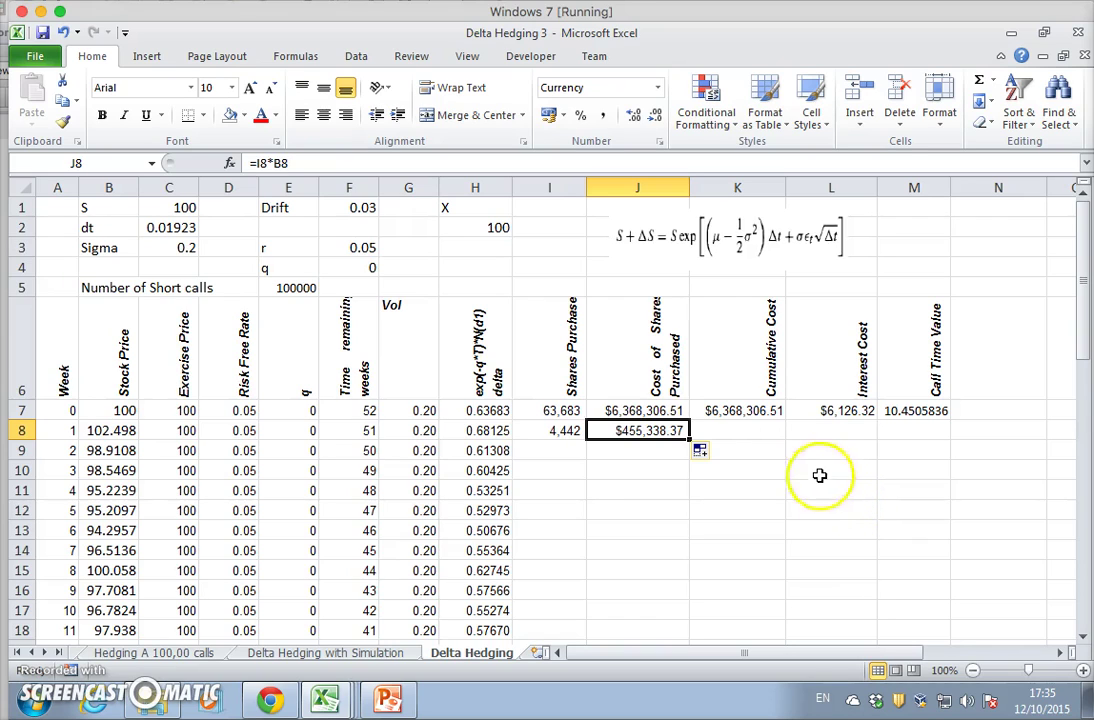
Begin the week 1 cumulative cost formula in K8 with =SUM($J$7:J8), using an absolute reference for the start of the range.
left_click(747, 432)
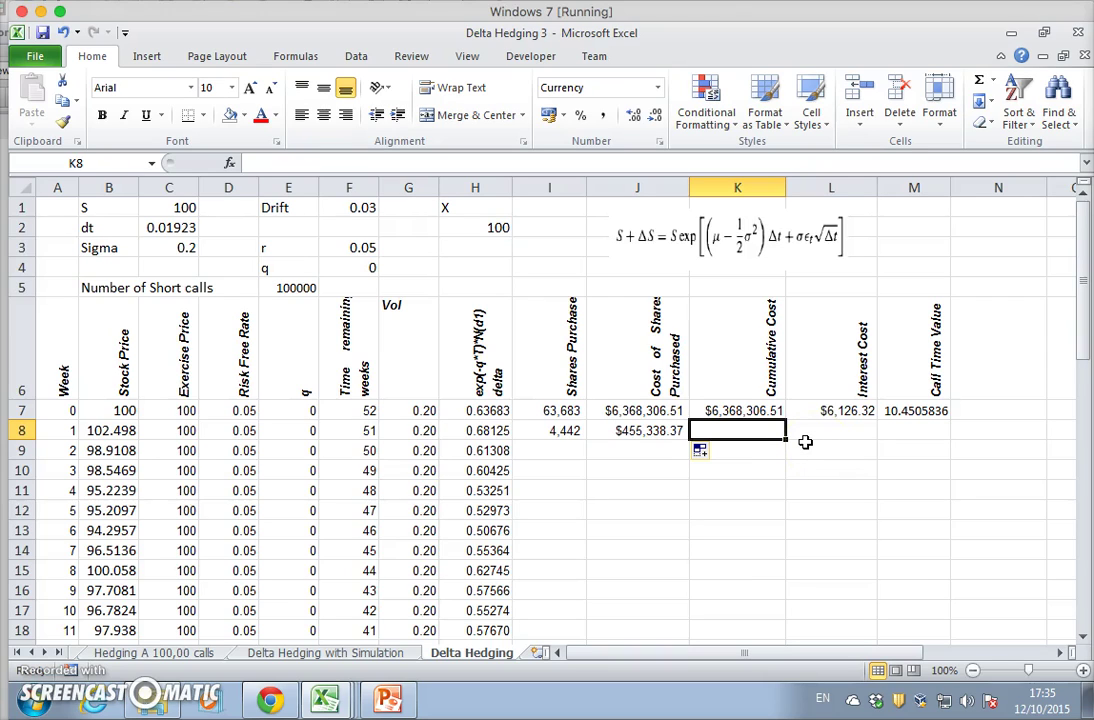
type("=")
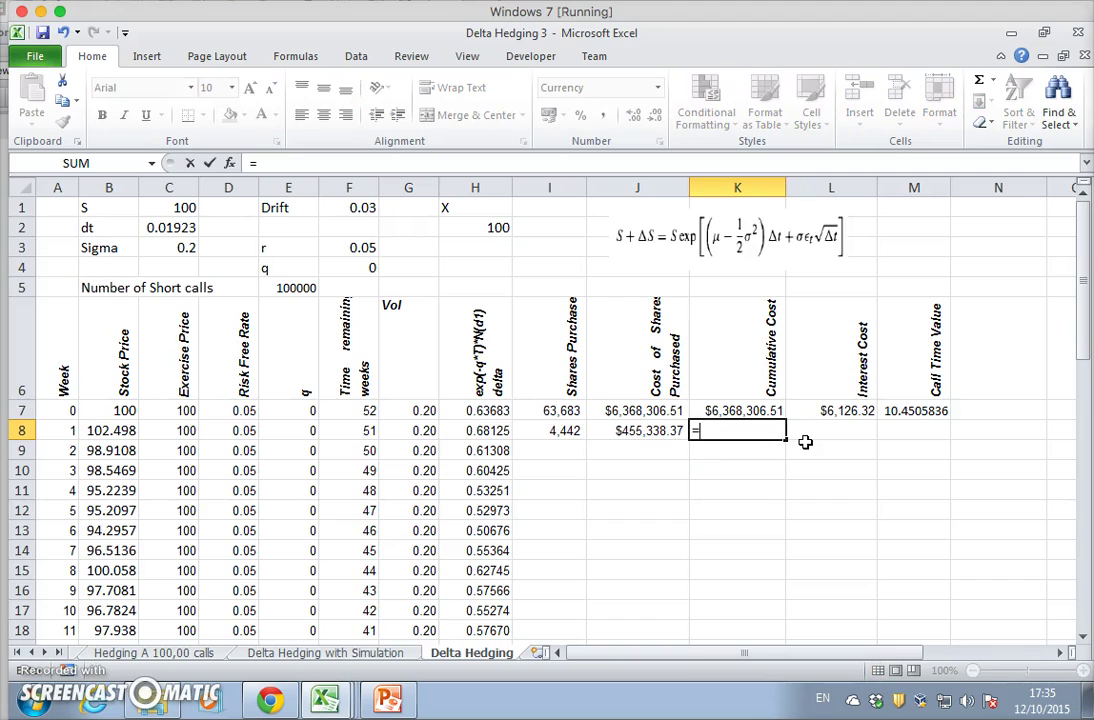
type("sum(")
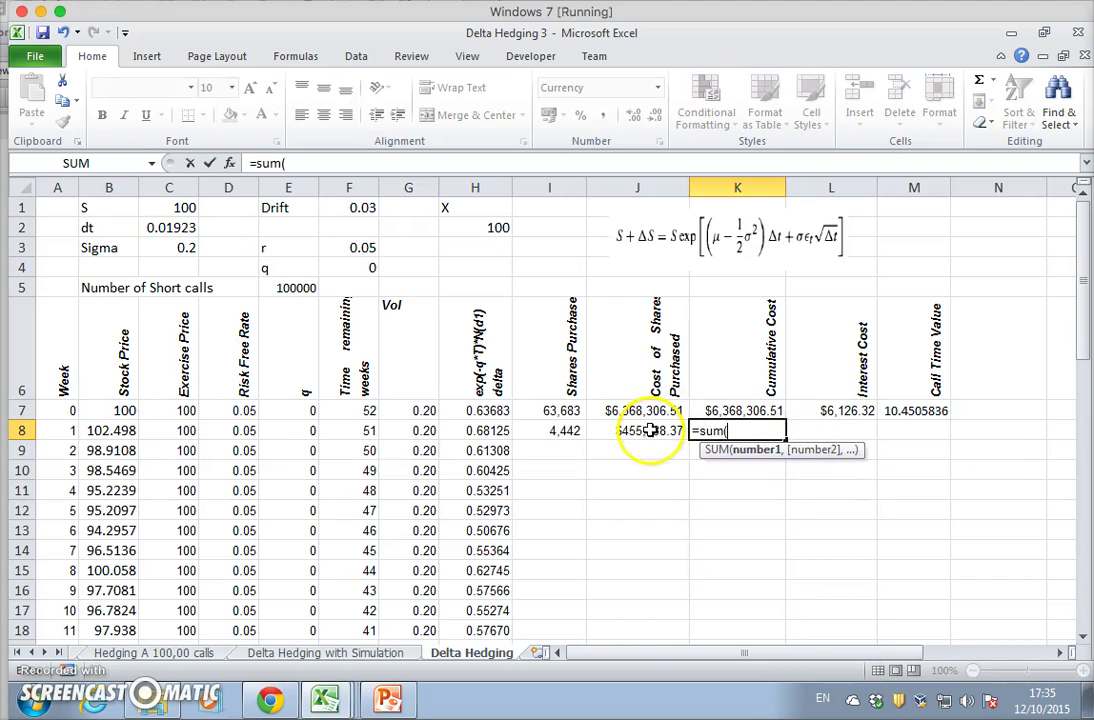
left_click_drag(648, 410, 648, 428)
type(")")
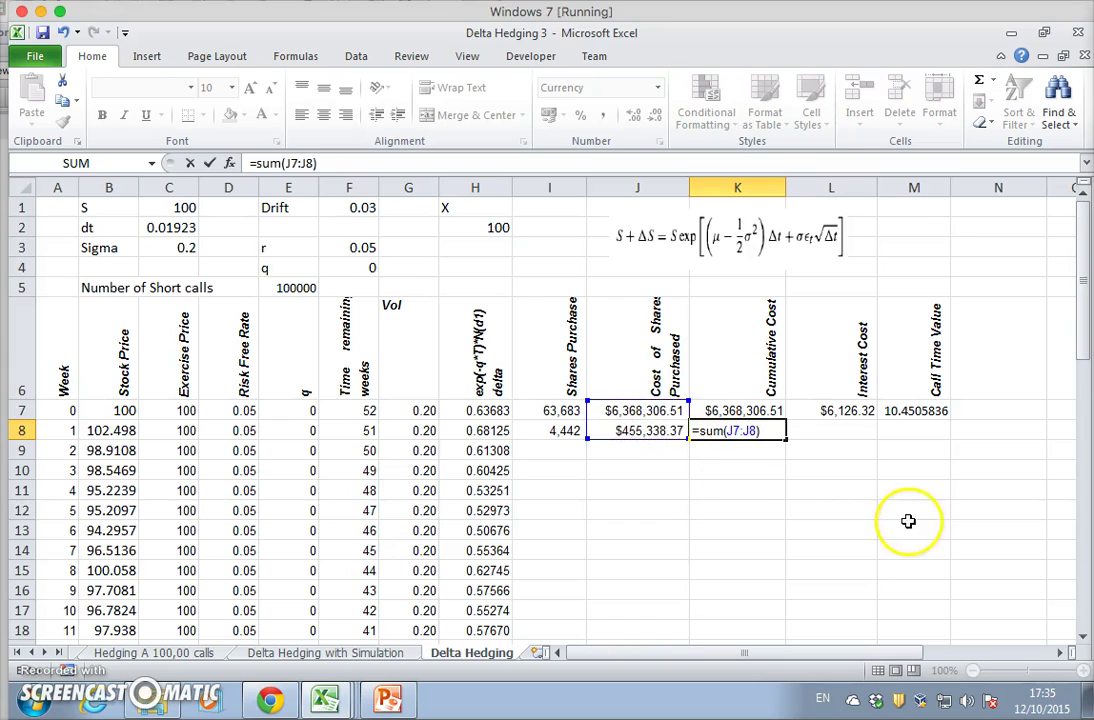
left_click(750, 430)
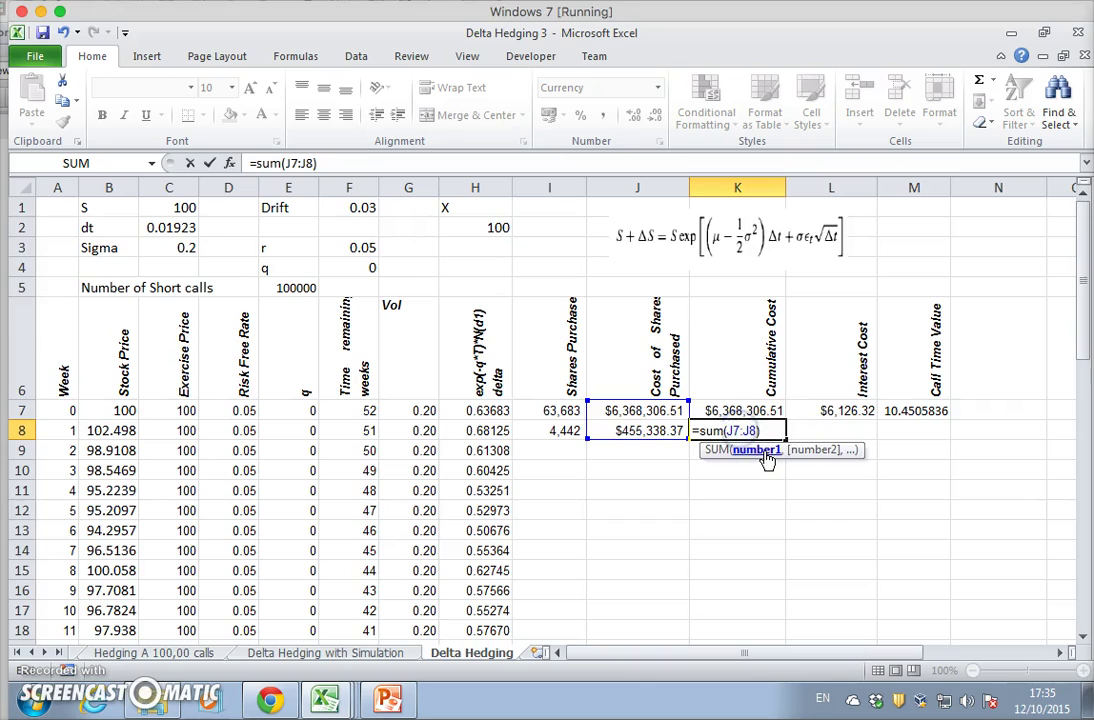
key("F4")
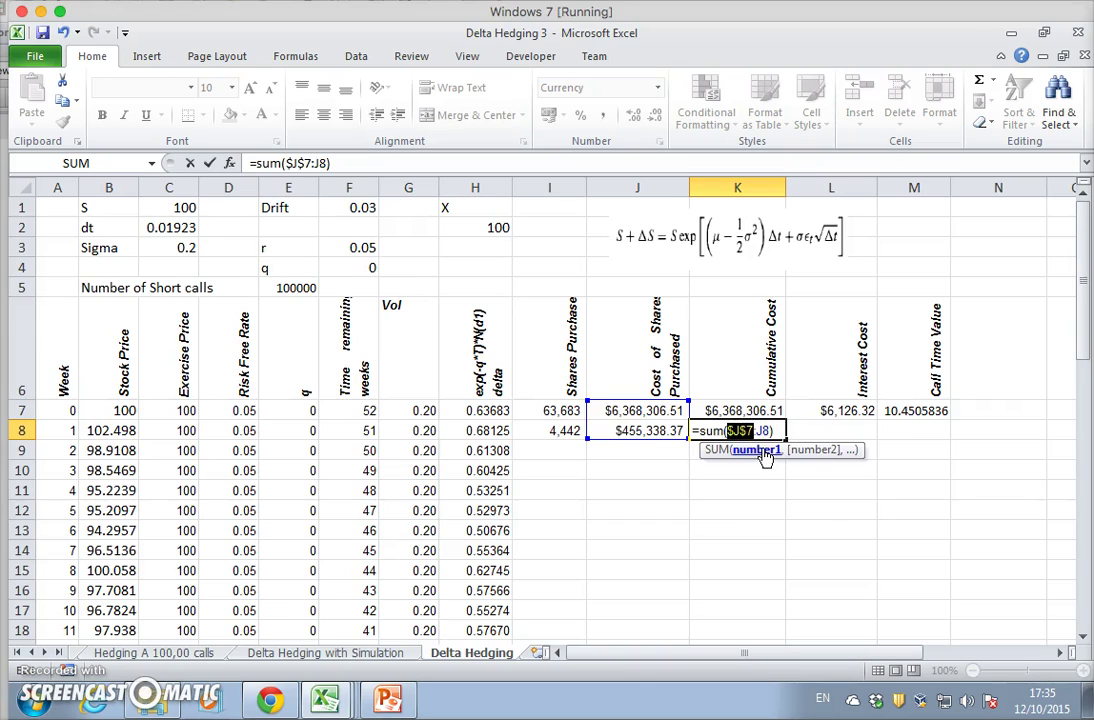
Add the interest cost term +SUM(L7:L7) to the cumulative cost formula in K8 and enter the formula.
left_click(776, 430)
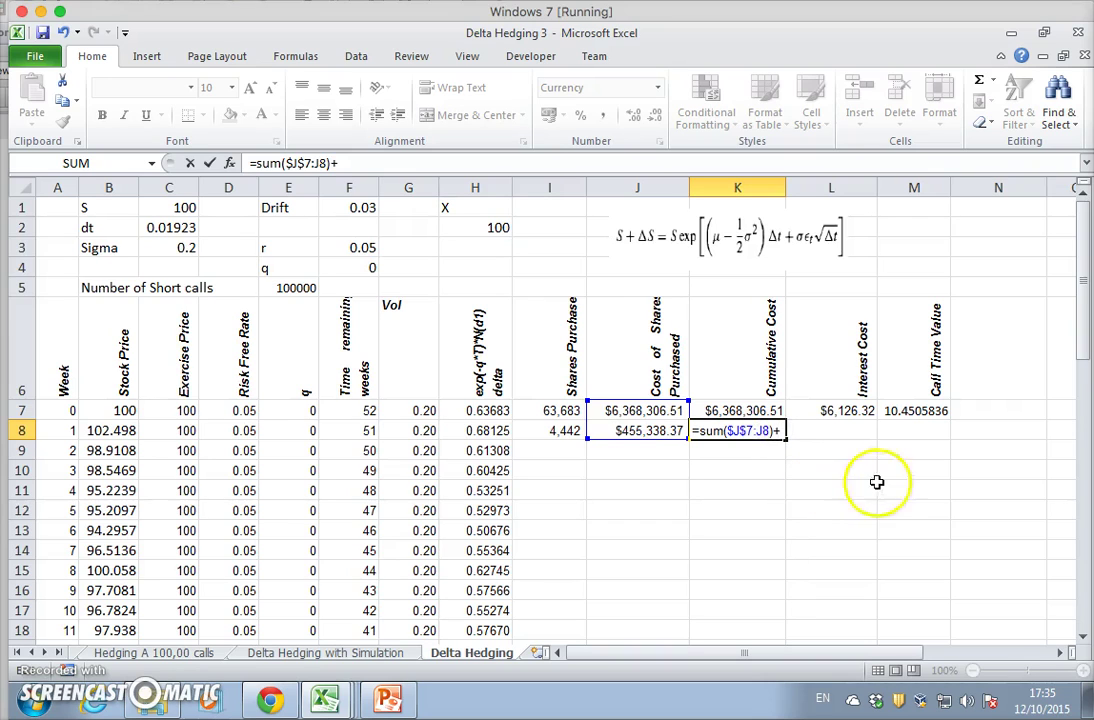
type("+sum(")
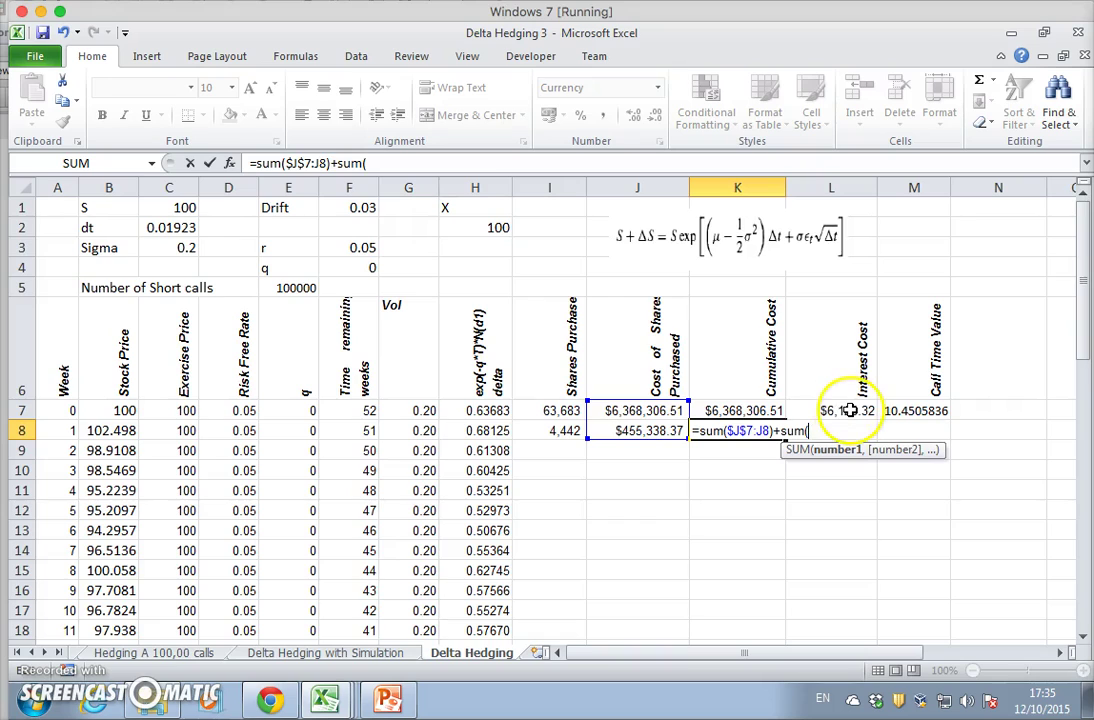
left_click(848, 410)
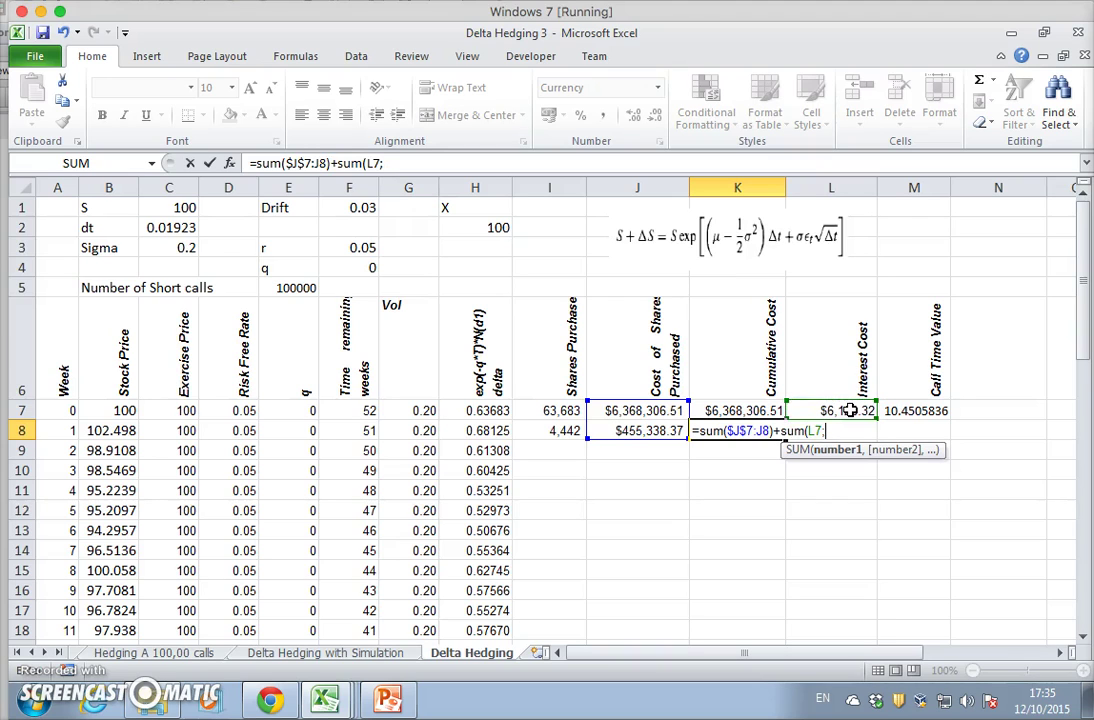
type(";")
key("Return")
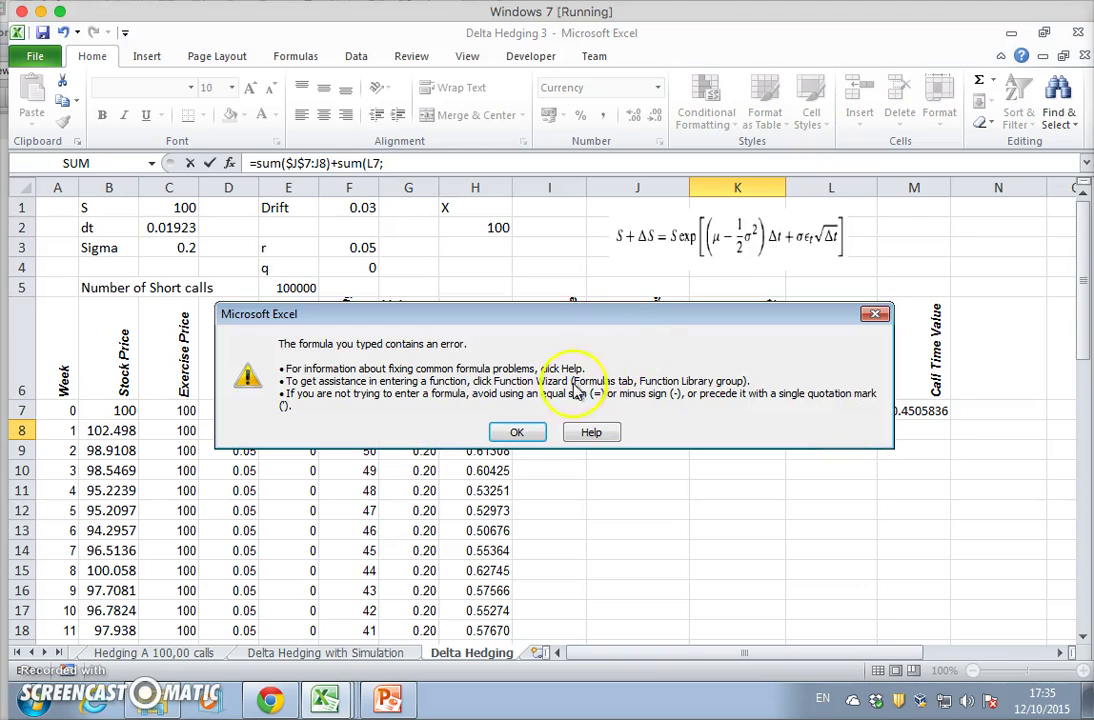
left_click(530, 432)
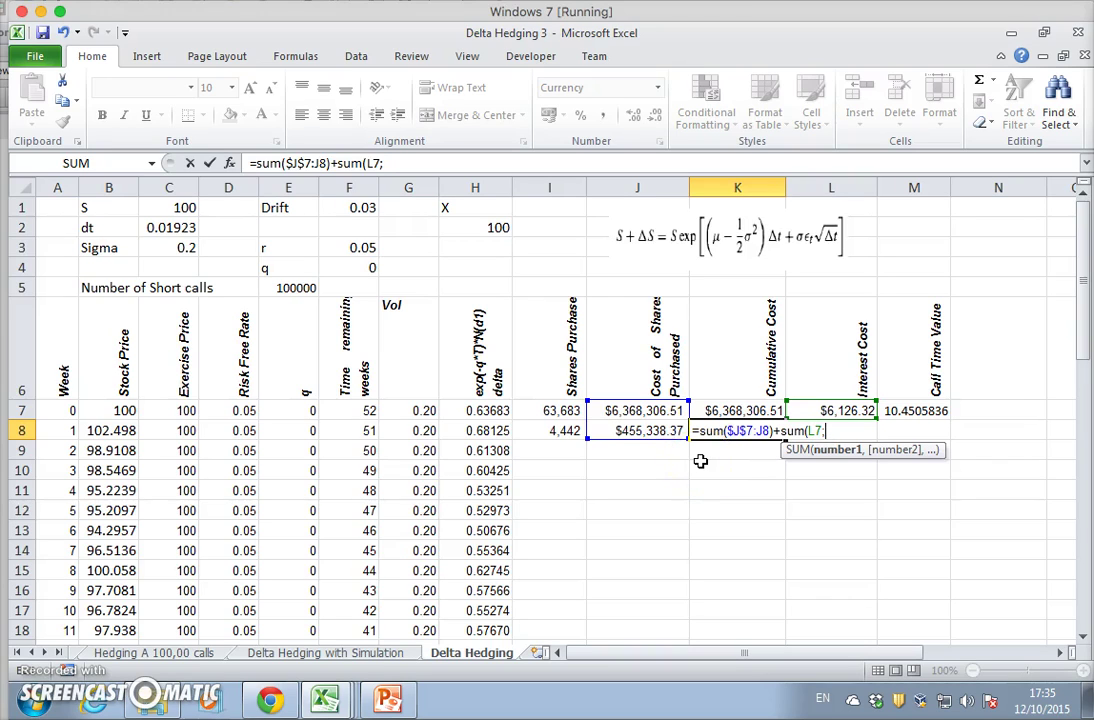
left_click(830, 410)
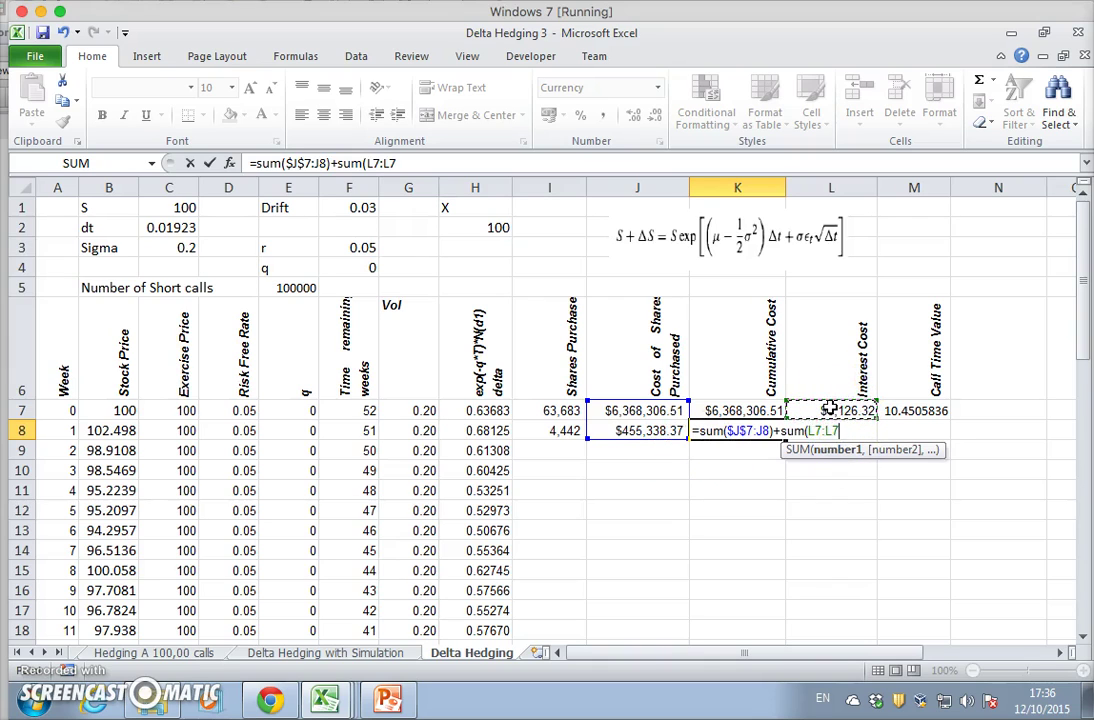
key("Return")
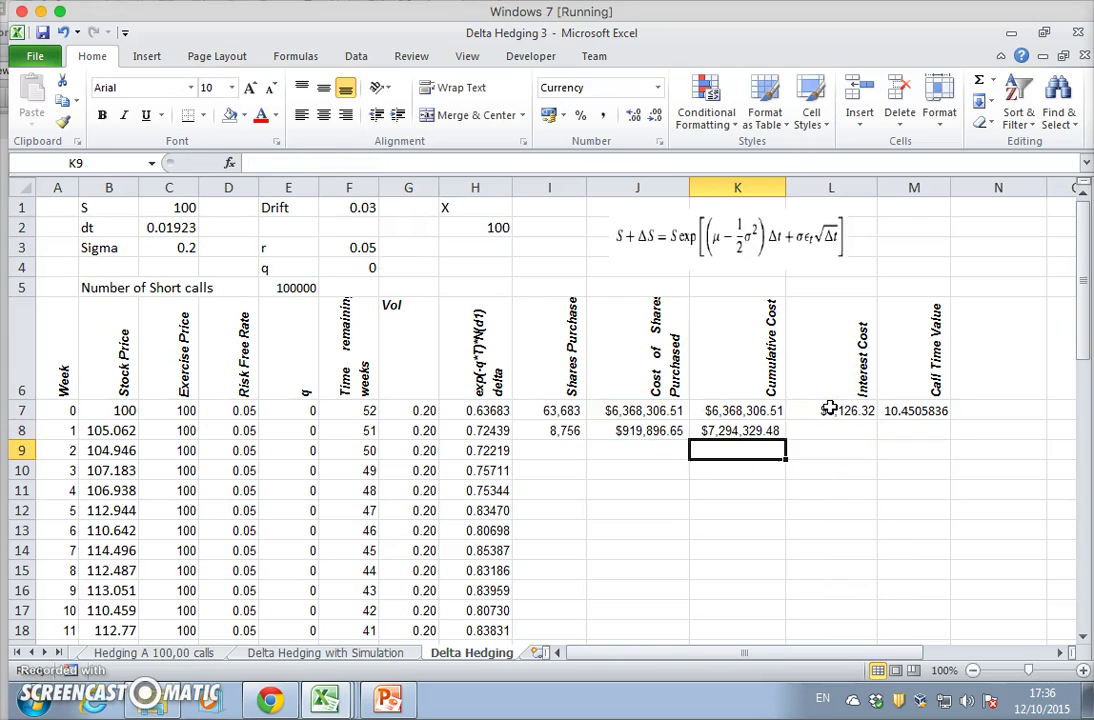
Make the start of the interest range in K8 absolute so the formula reads =SUM($J$7:J8)+SUM($L$7:L7).
left_click(750, 428)
double_click(757, 430)
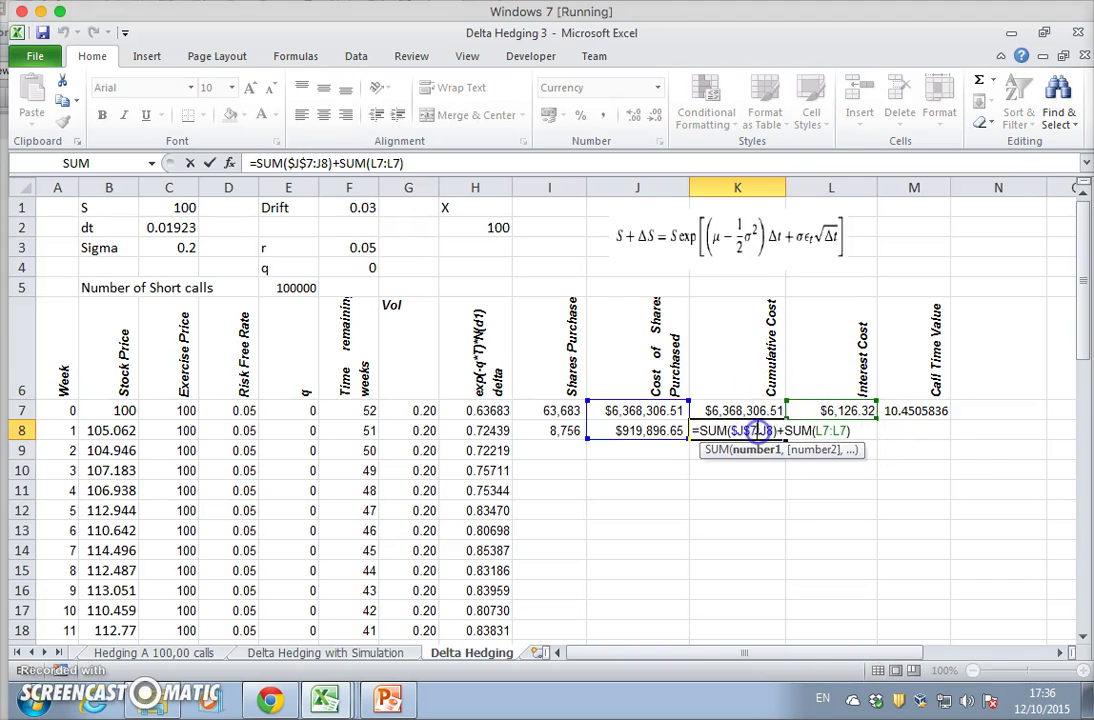
left_click(798, 430)
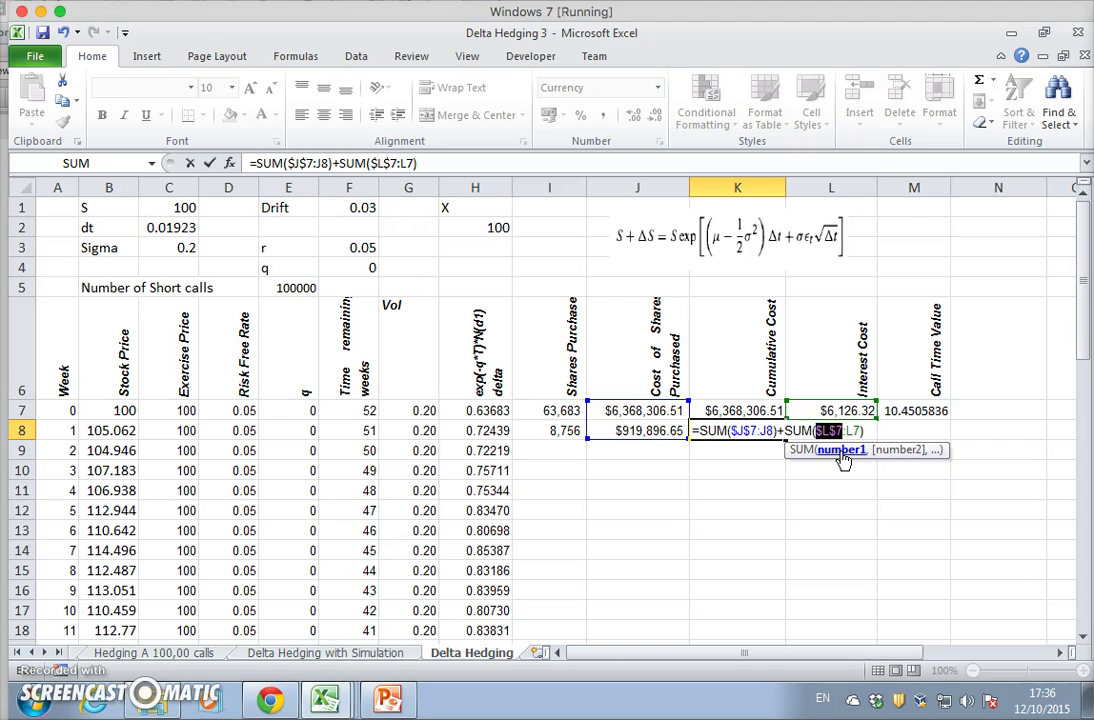
left_click(836, 411)
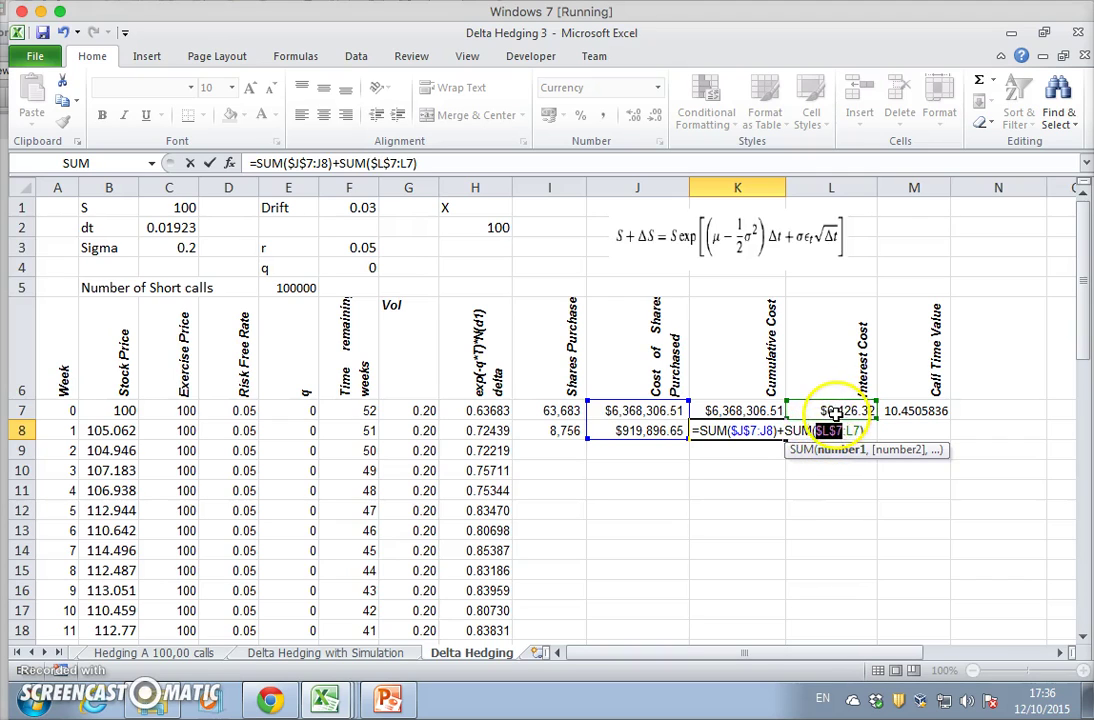
key("Return")
left_click(743, 433)
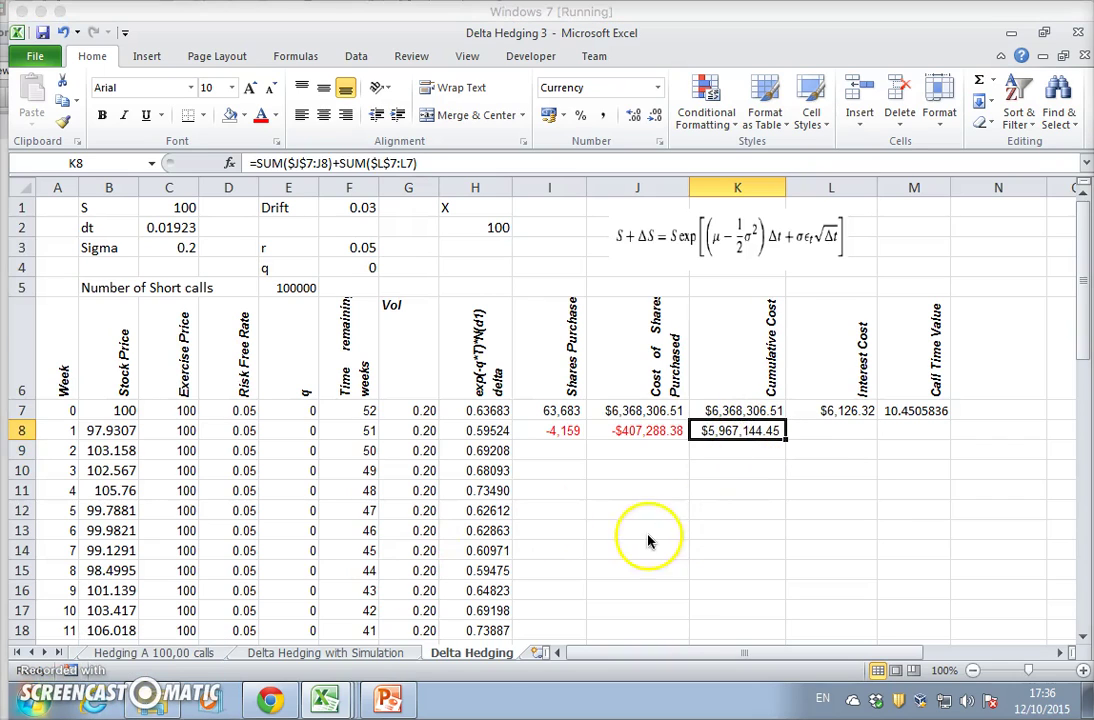
Copy the interest cost formula from L7 to L8, and fill the formulas in I8:L8 down to week 52 in row 59.
left_click(812, 411)
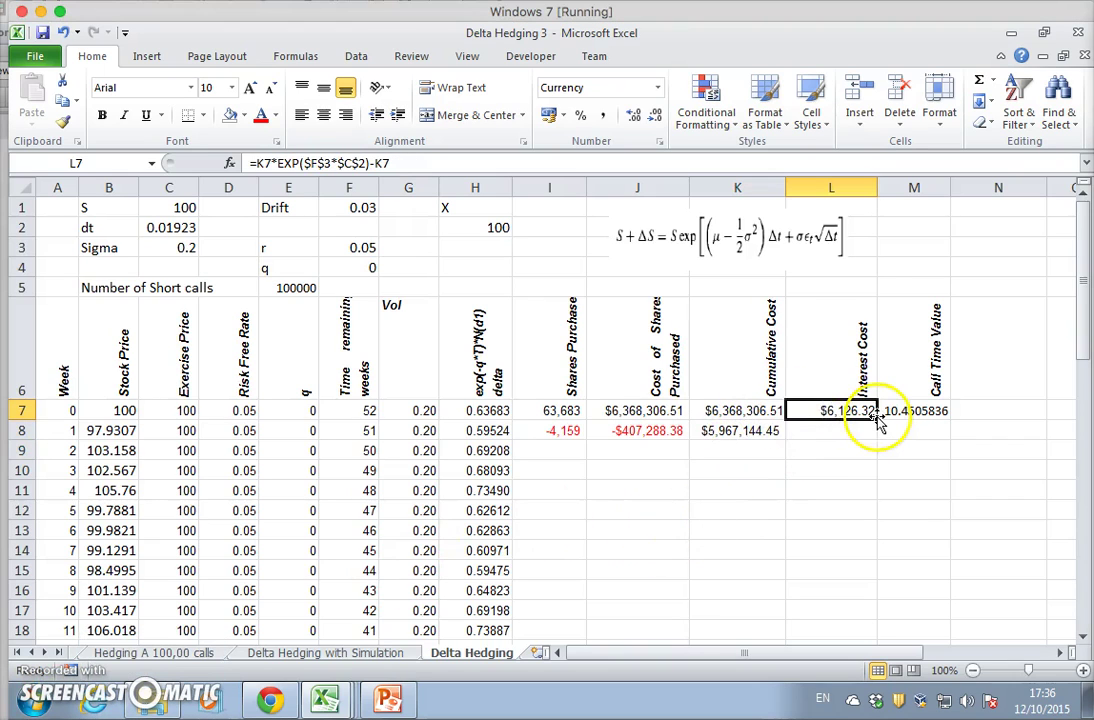
left_click_drag(876, 419, 845, 442)
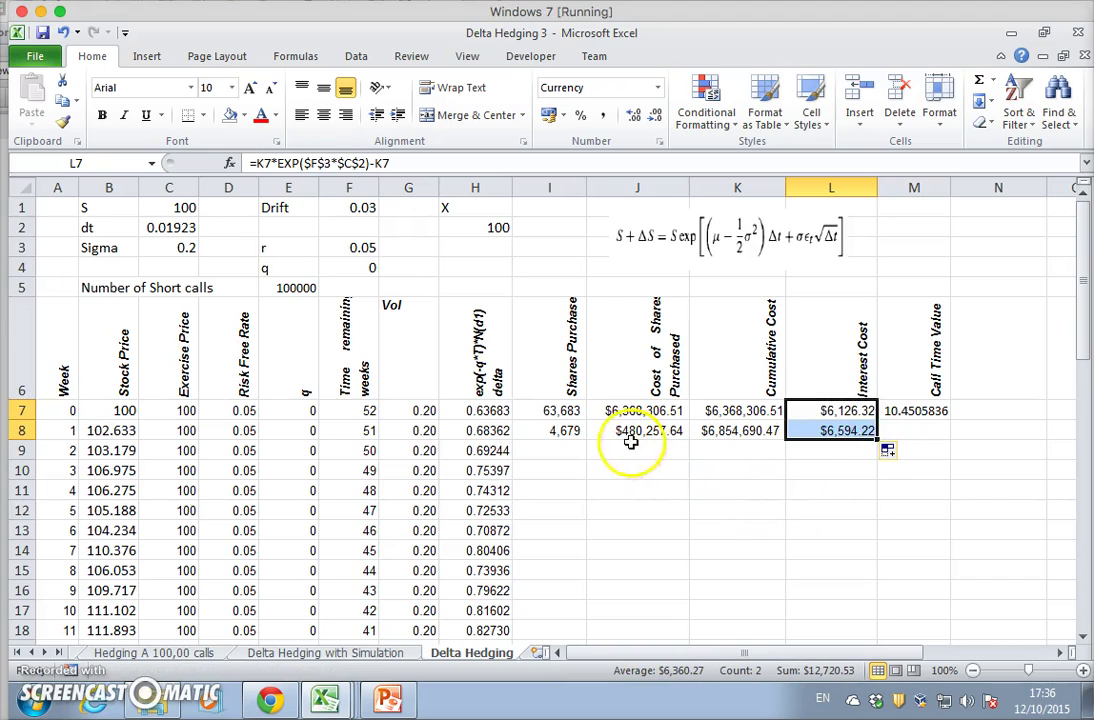
left_click_drag(566, 430, 851, 659)
left_click_drag(851, 614, 852, 615)
left_click(915, 590)
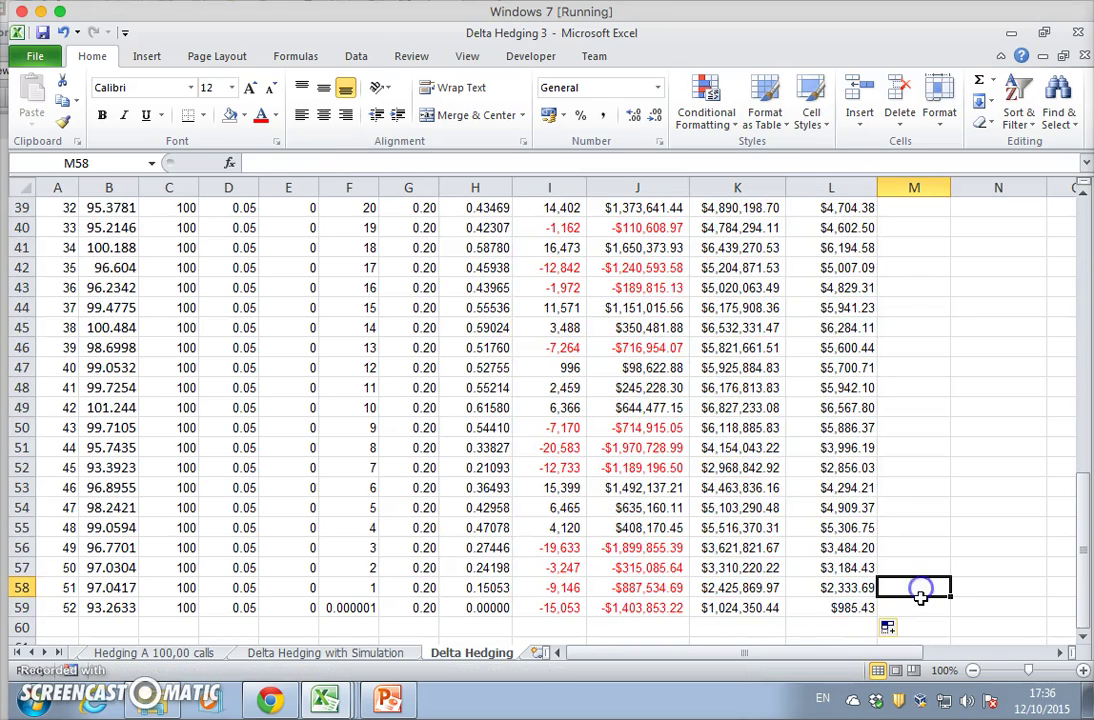
Examine the final cumulative cost formula in K59 and the interest cost formulas in L58 and L59.
left_click(851, 609)
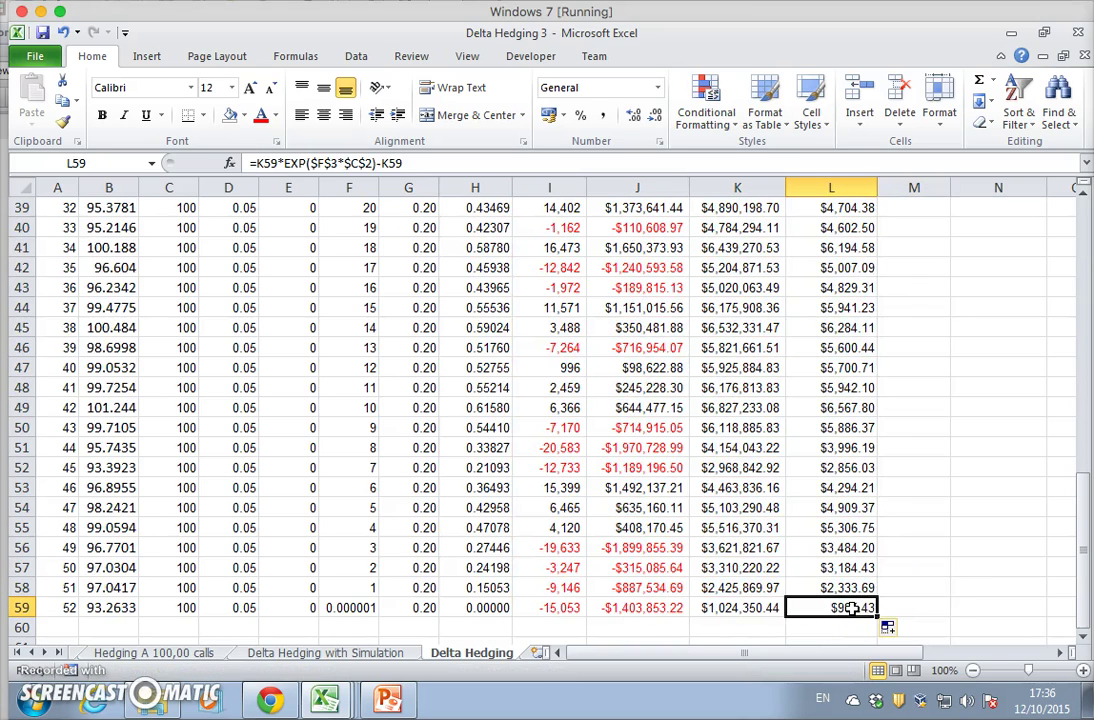
double_click(735, 605)
key("Escape")
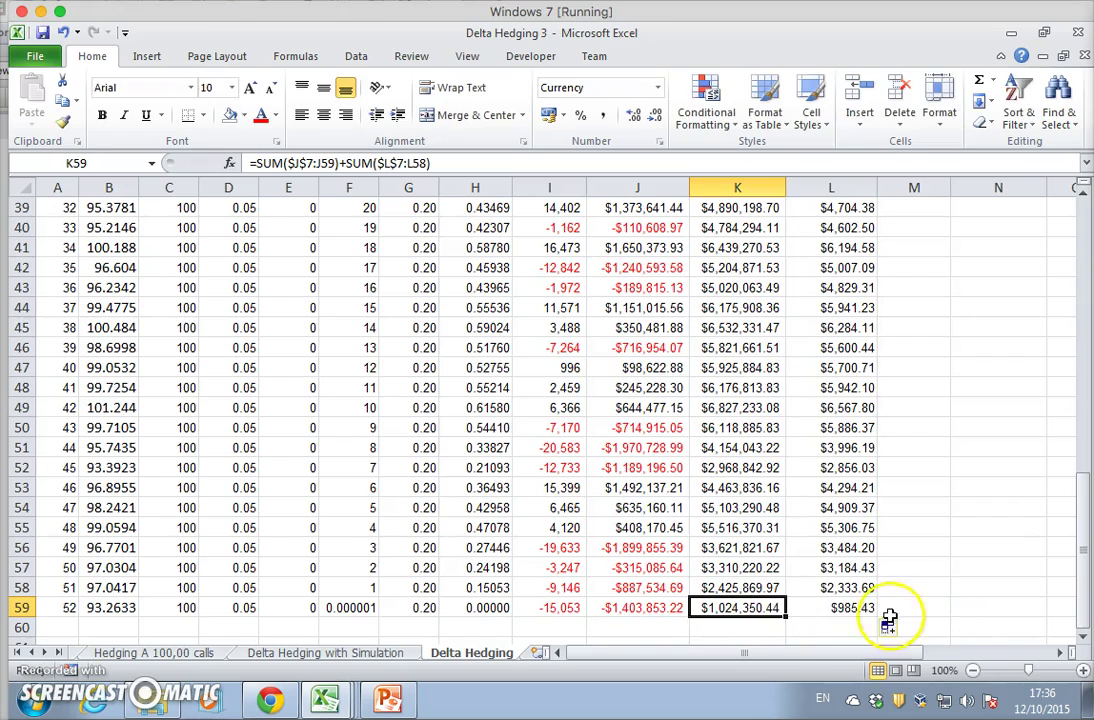
double_click(762, 608)
left_click(864, 607)
key("Escape")
left_click(848, 588)
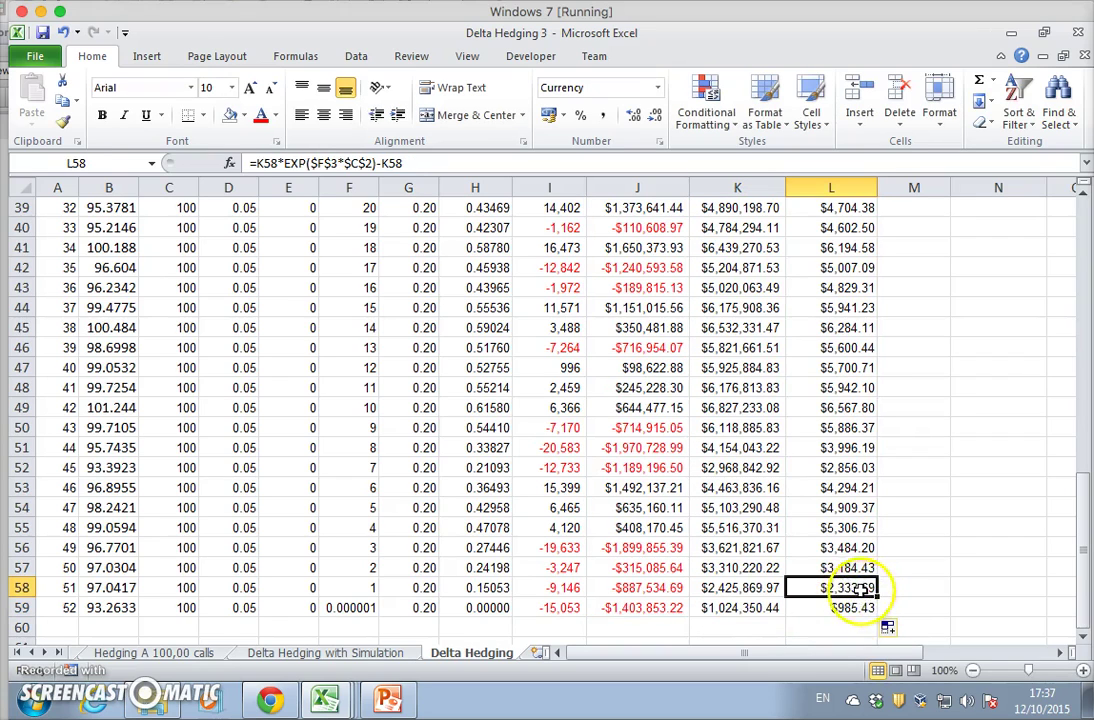
Delete the week 52 interest cost formula in L59.
left_click(846, 607)
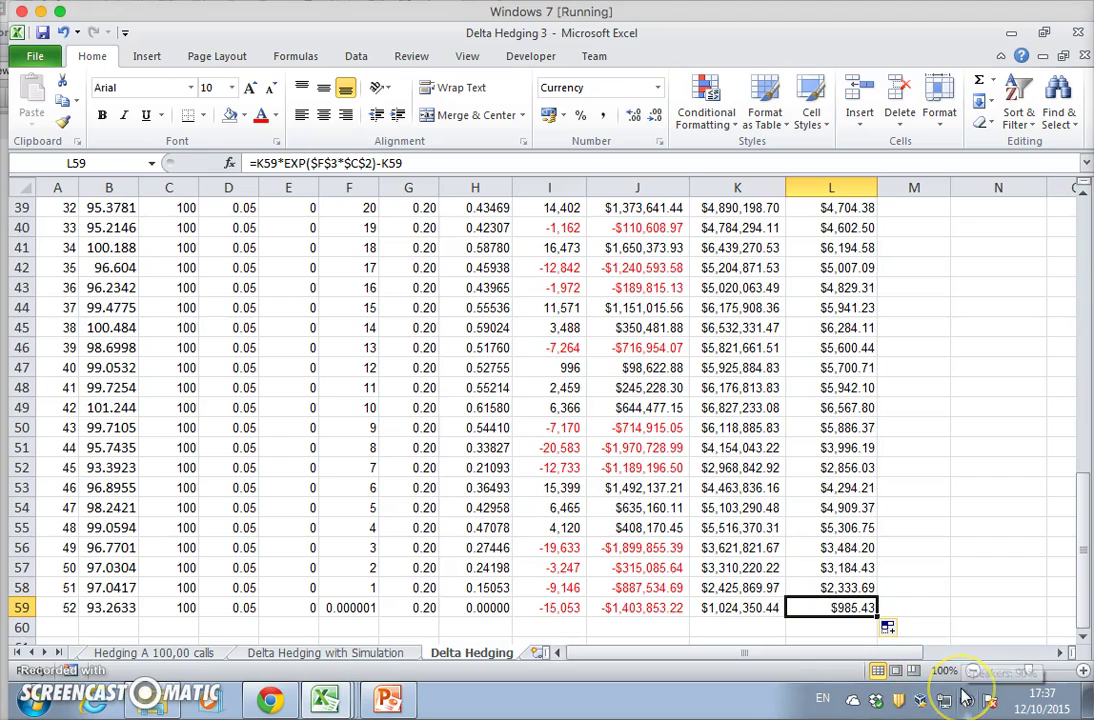
key("Delete")
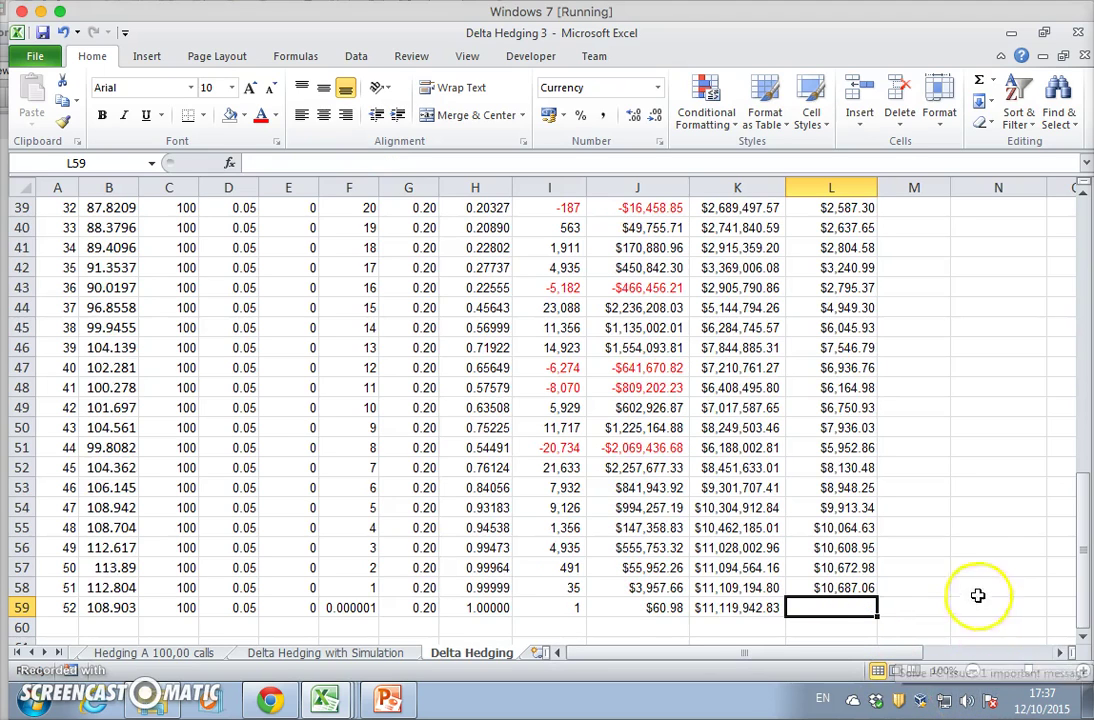
left_click(977, 590)
Examine the cost and interest ranges summed by the cumulative cost formulas in K59 and K56.
left_click(740, 606)
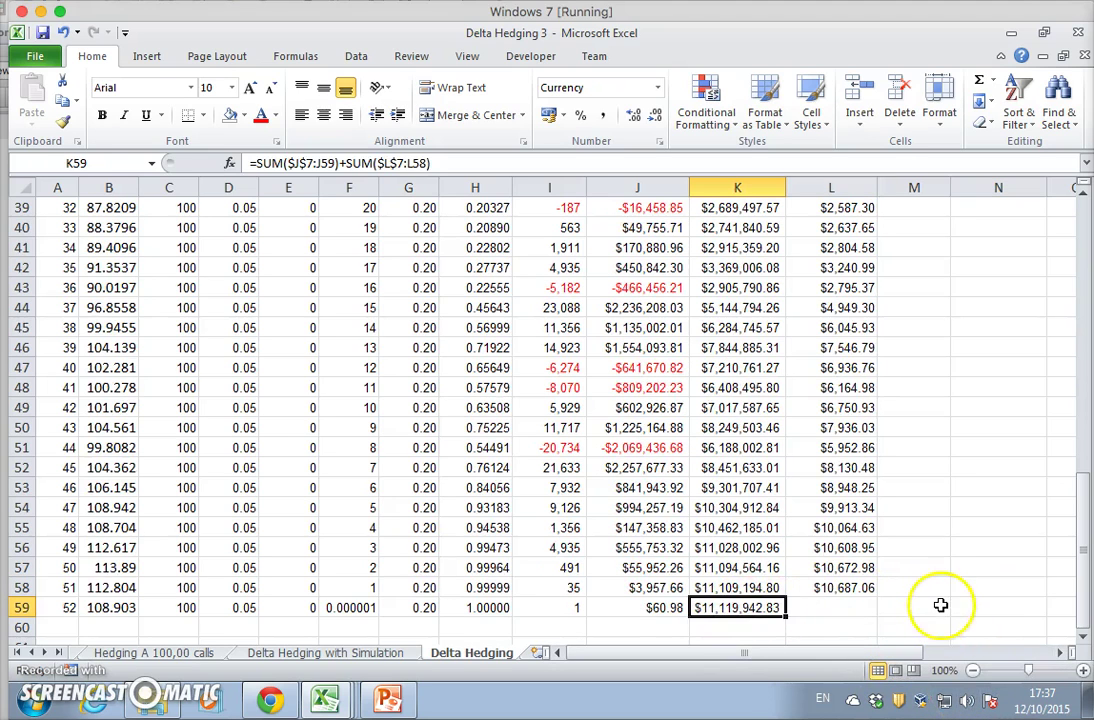
double_click(745, 607)
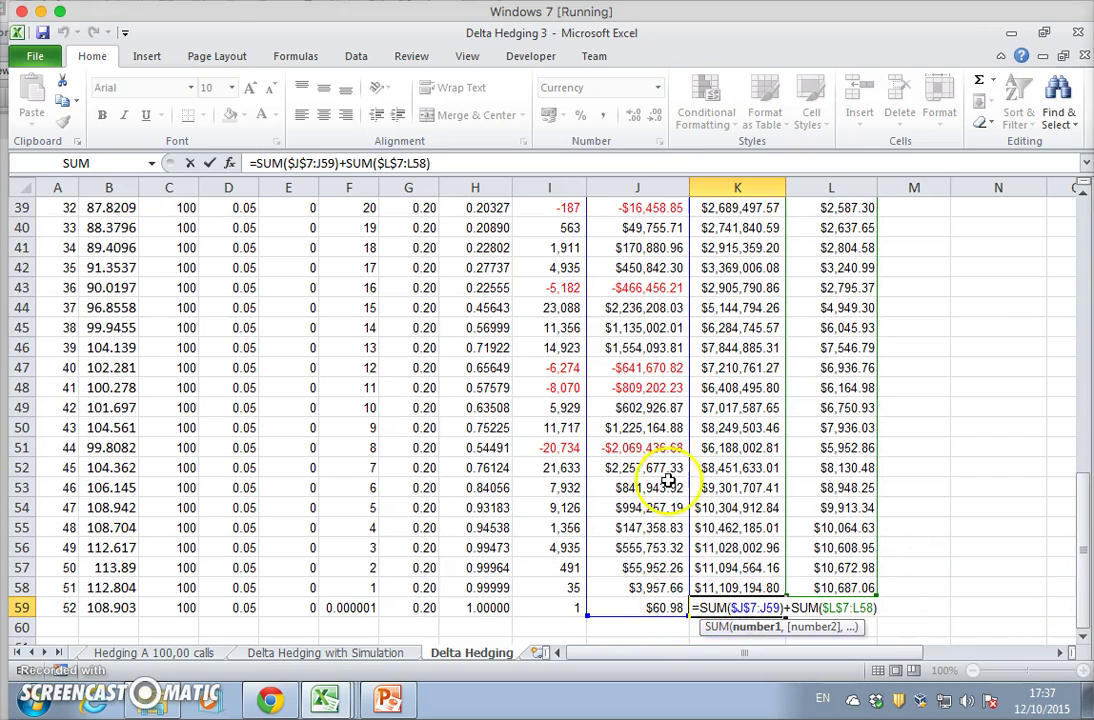
left_click_drag(1083, 525, 1083, 215)
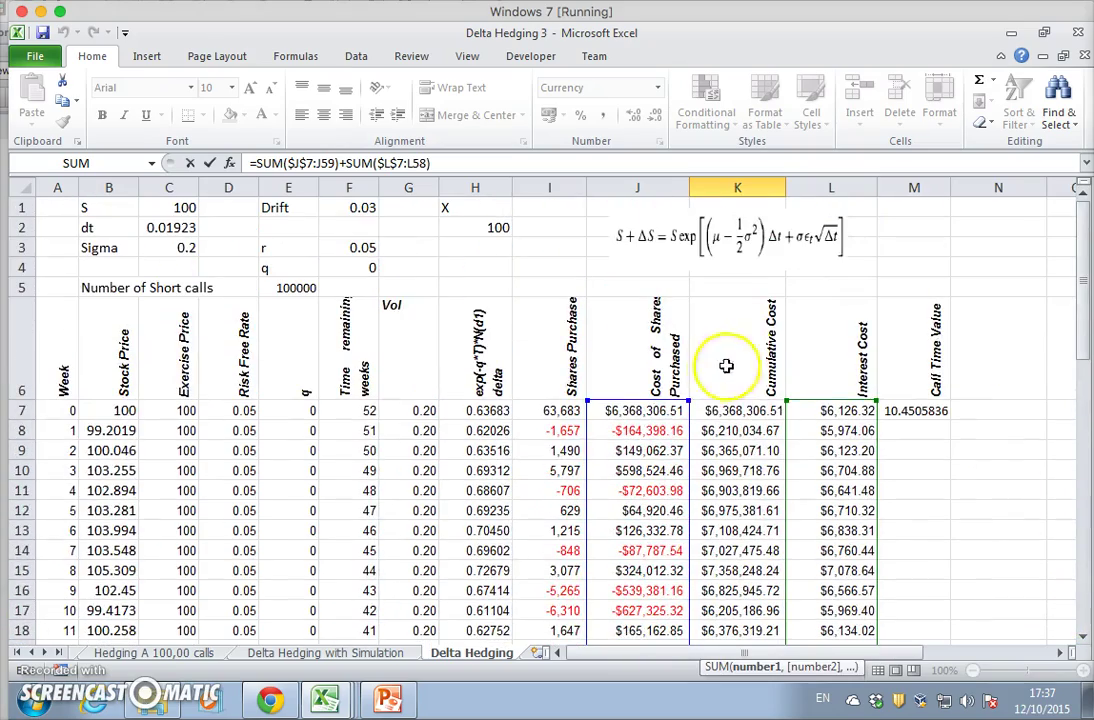
left_click_drag(1083, 345, 1043, 628)
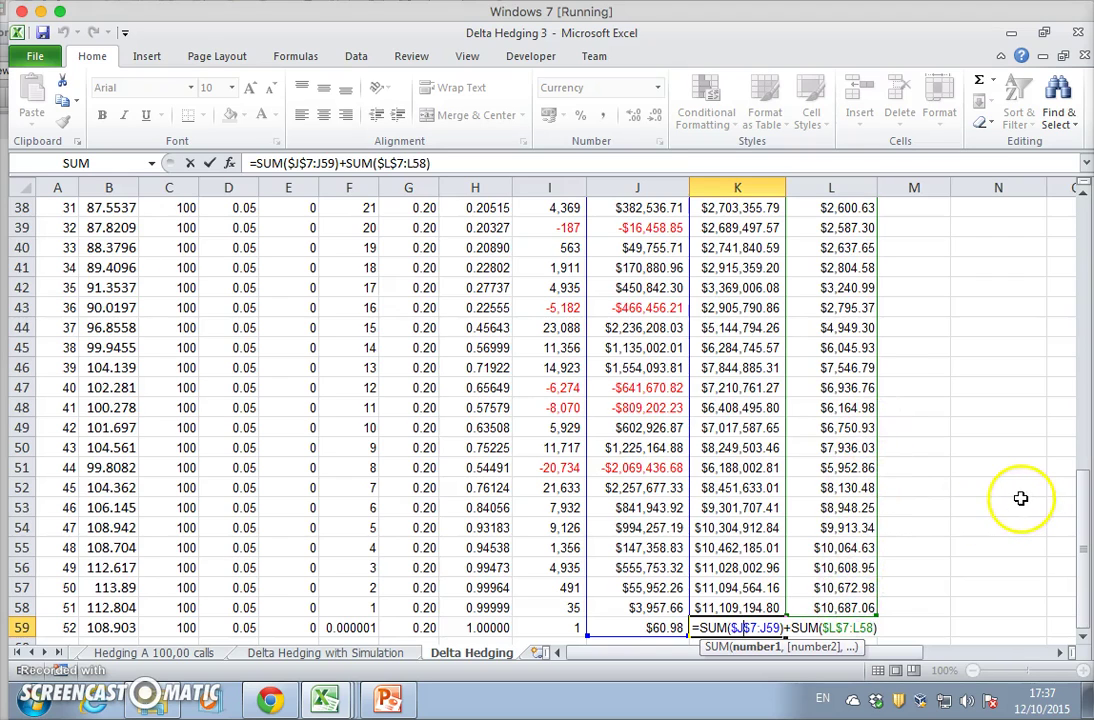
key("ctrl+Return")
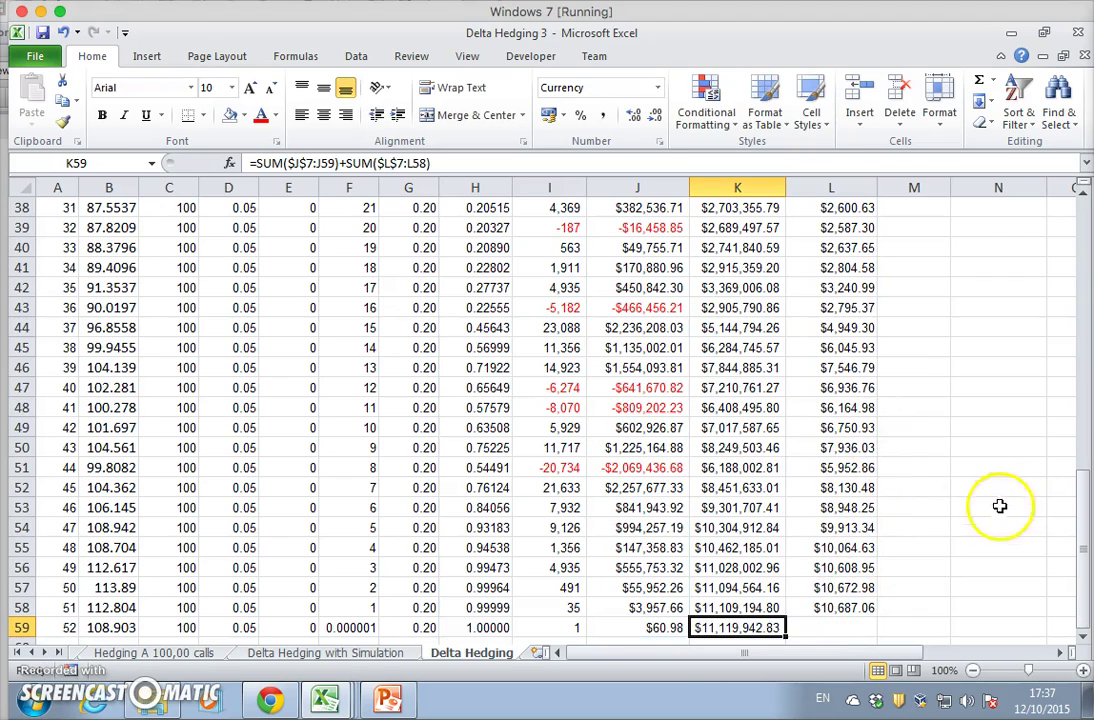
double_click(725, 567)
key("ctrl+Return")
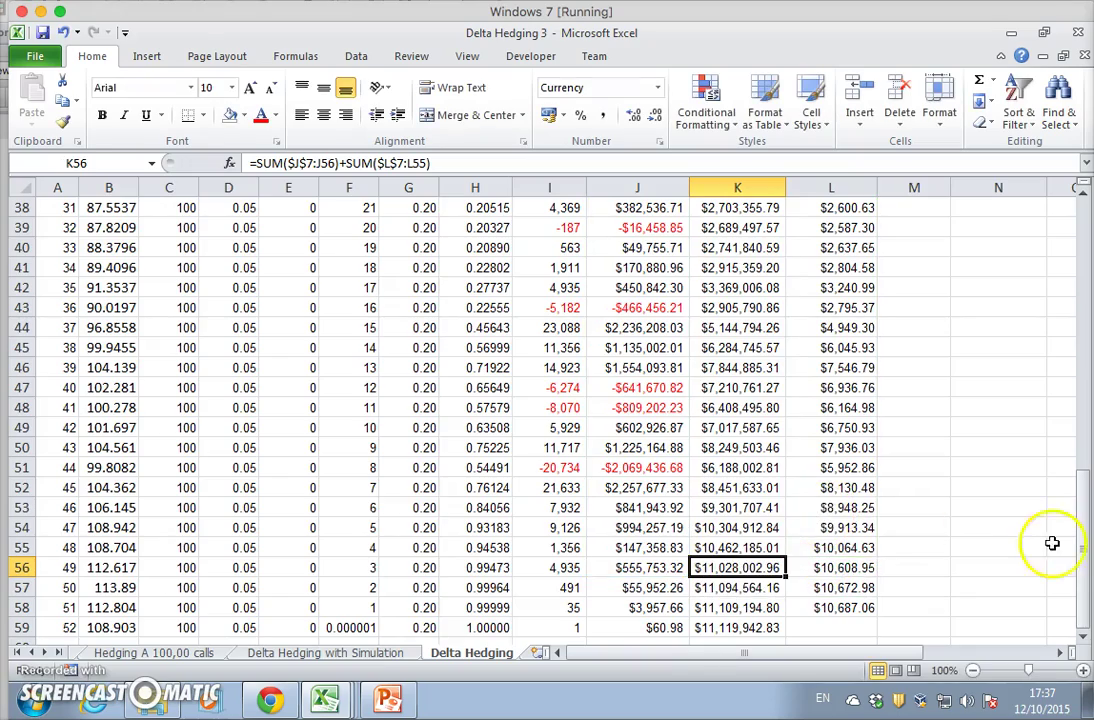
Examine the week 4 cumulative cost formula in K11 and the time step formula in C2.
left_click_drag(1083, 545, 1083, 210)
double_click(737, 489)
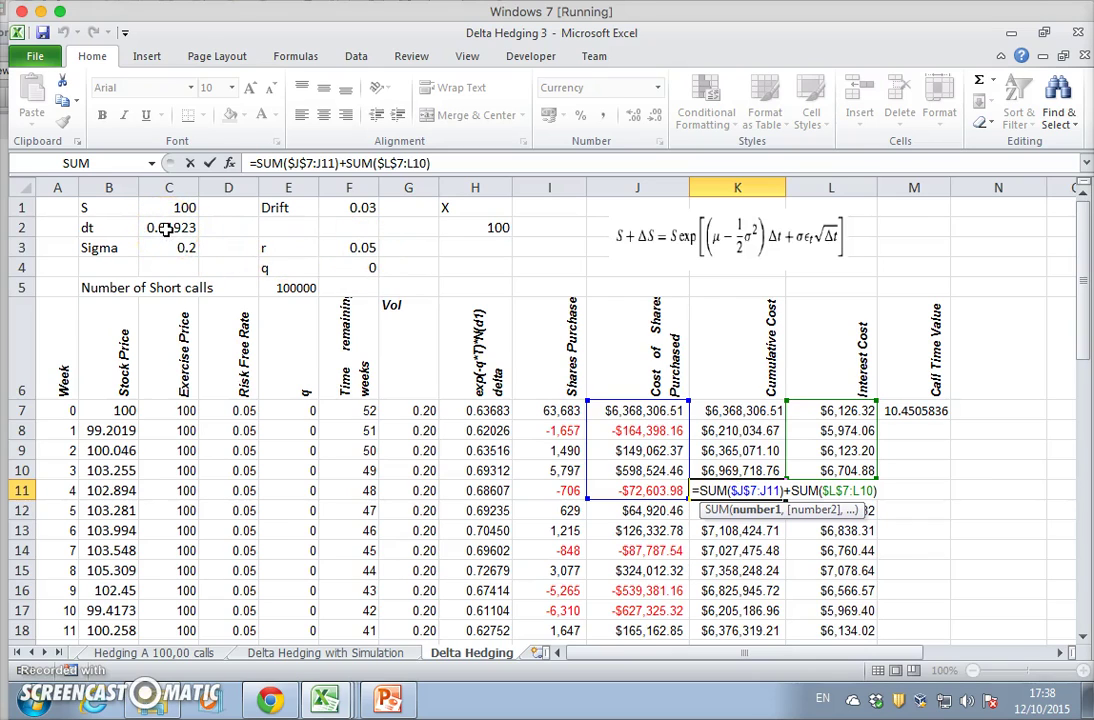
key("ctrl+Return")
double_click(166, 228)
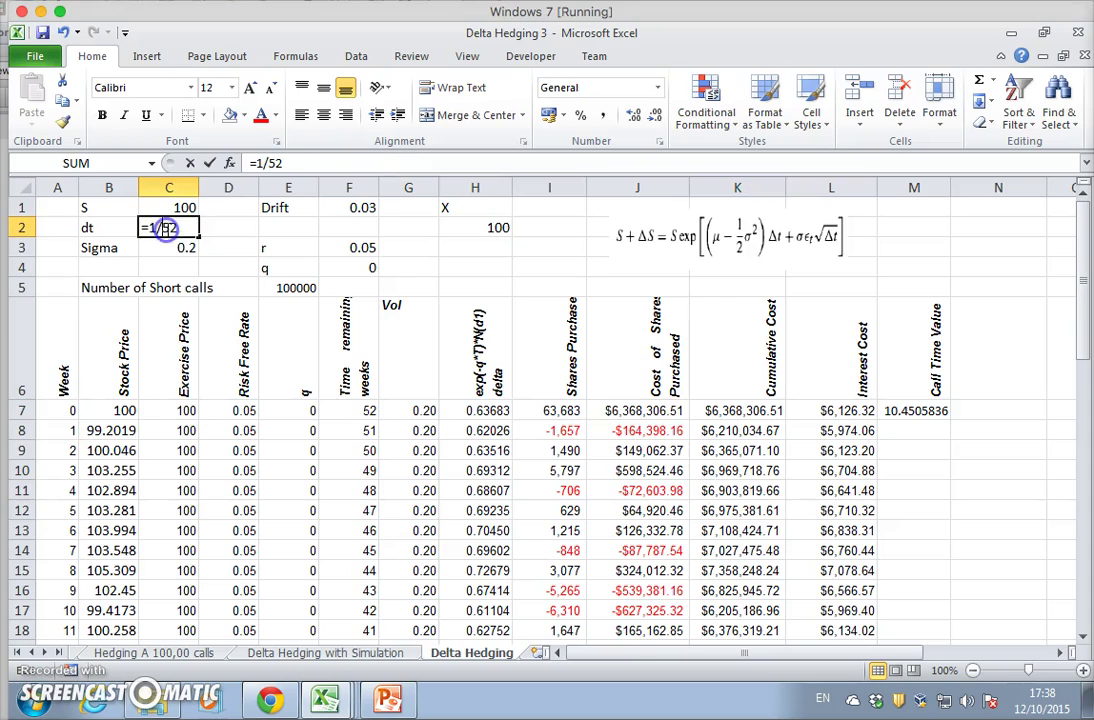
key("Escape")
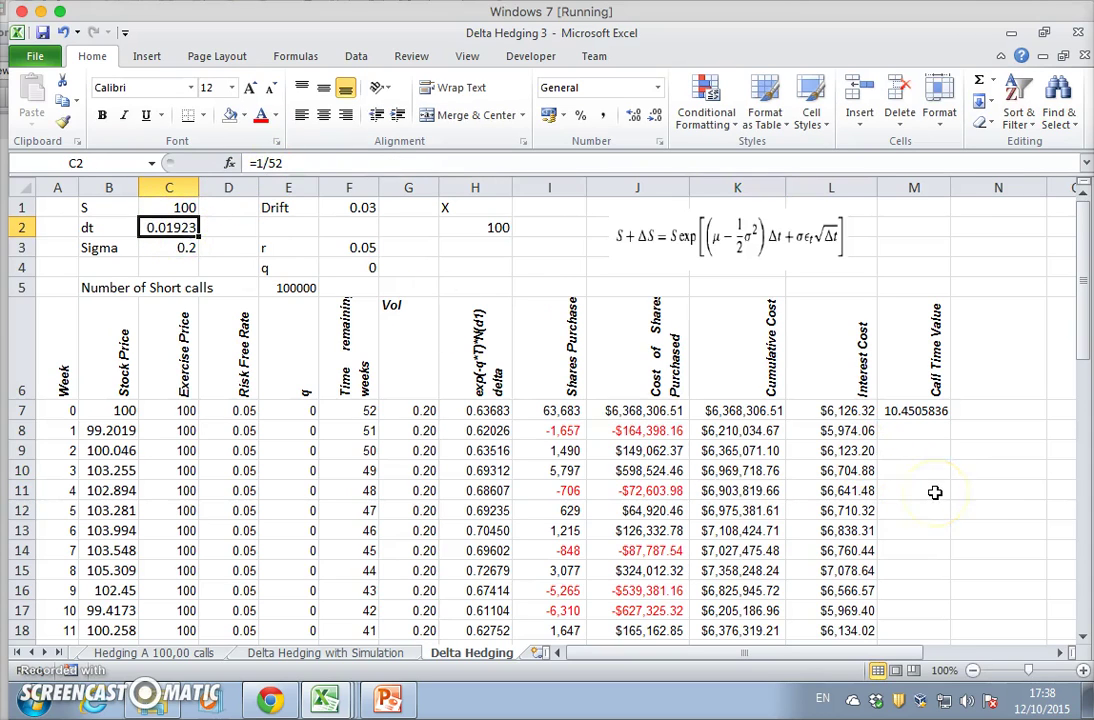
Enter the formula =M7*E5 in N8 to multiply the call value by the number of short calls.
left_click(974, 432)
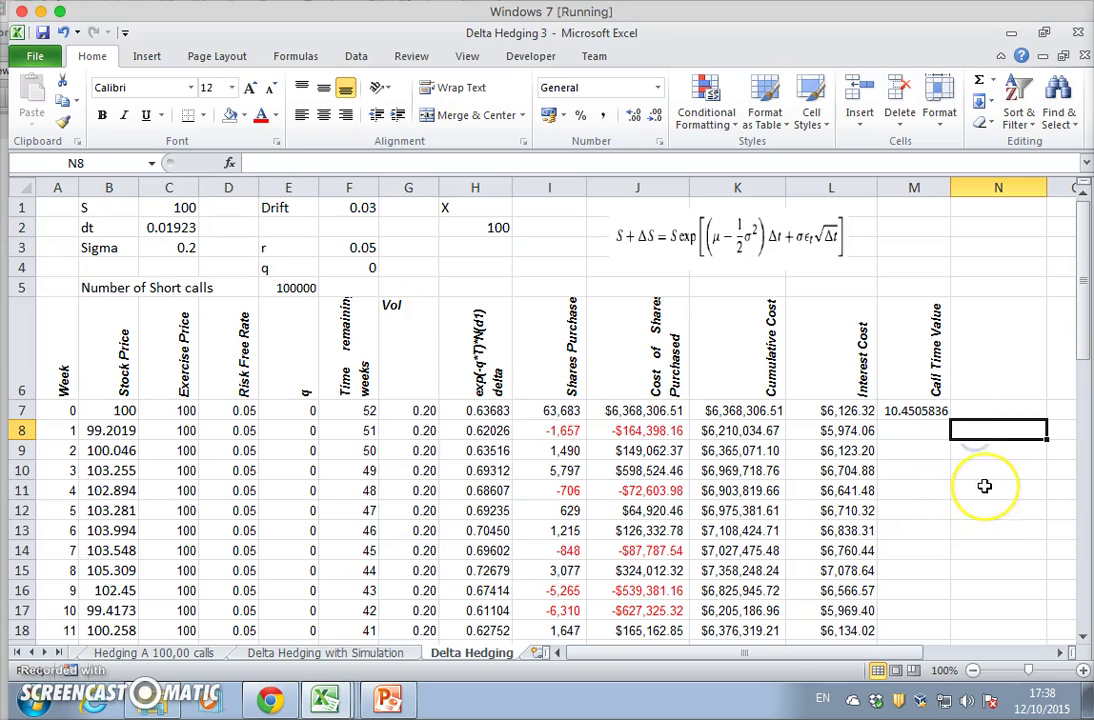
type("=")
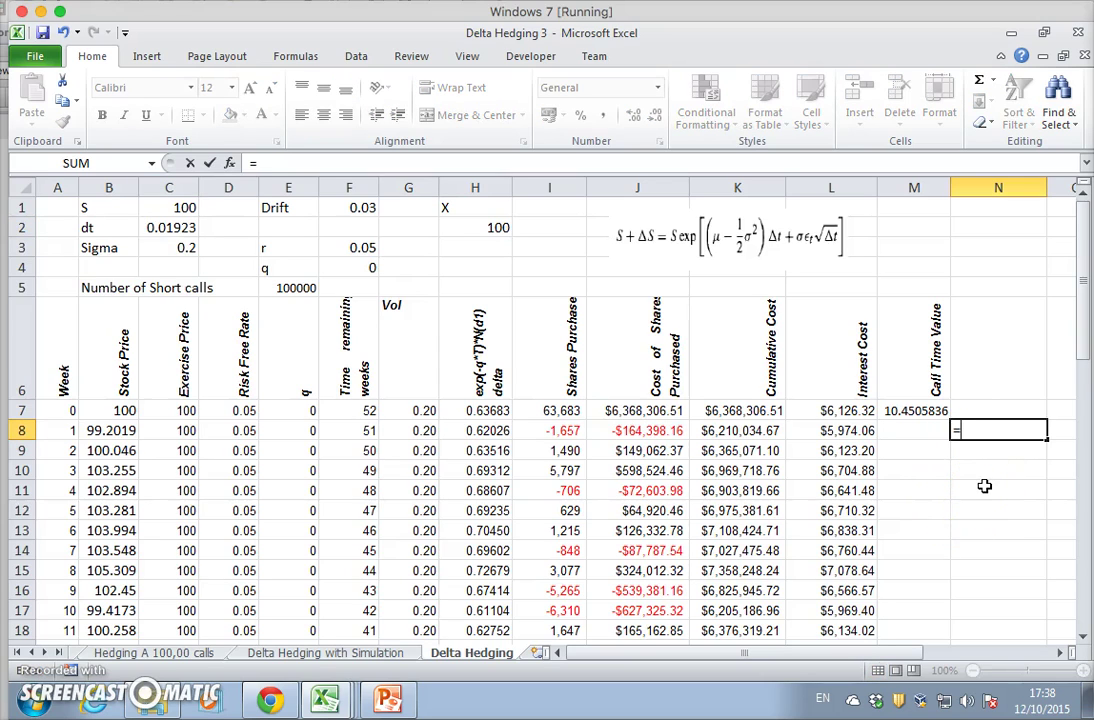
left_click(910, 410)
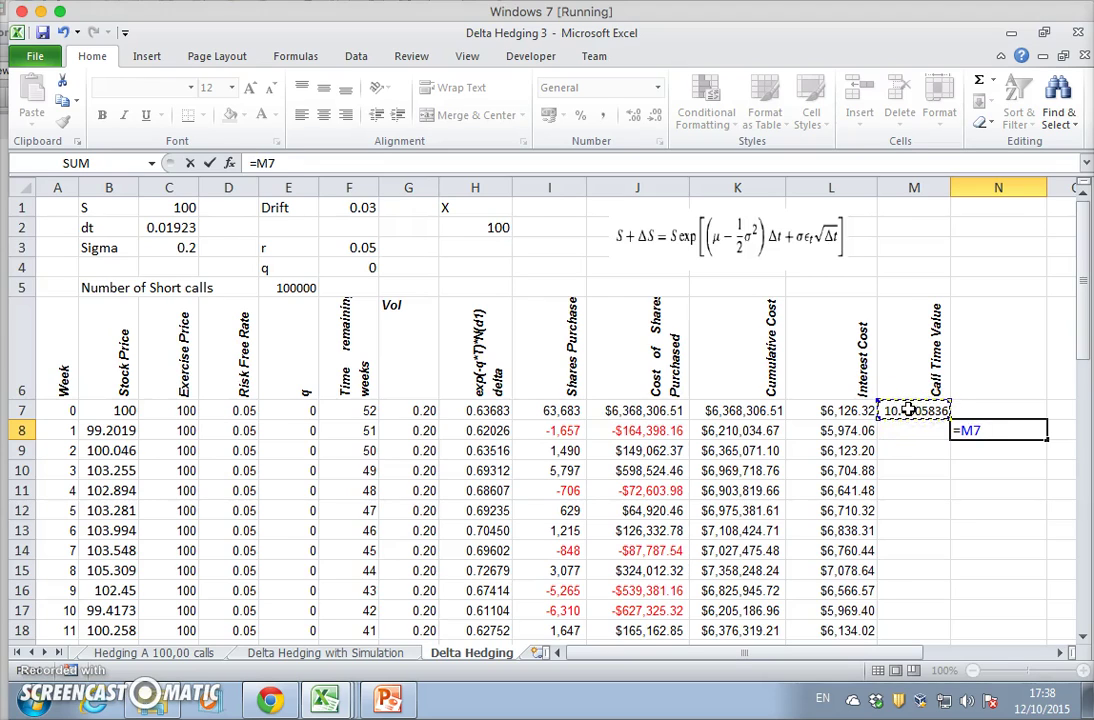
left_click(292, 287)
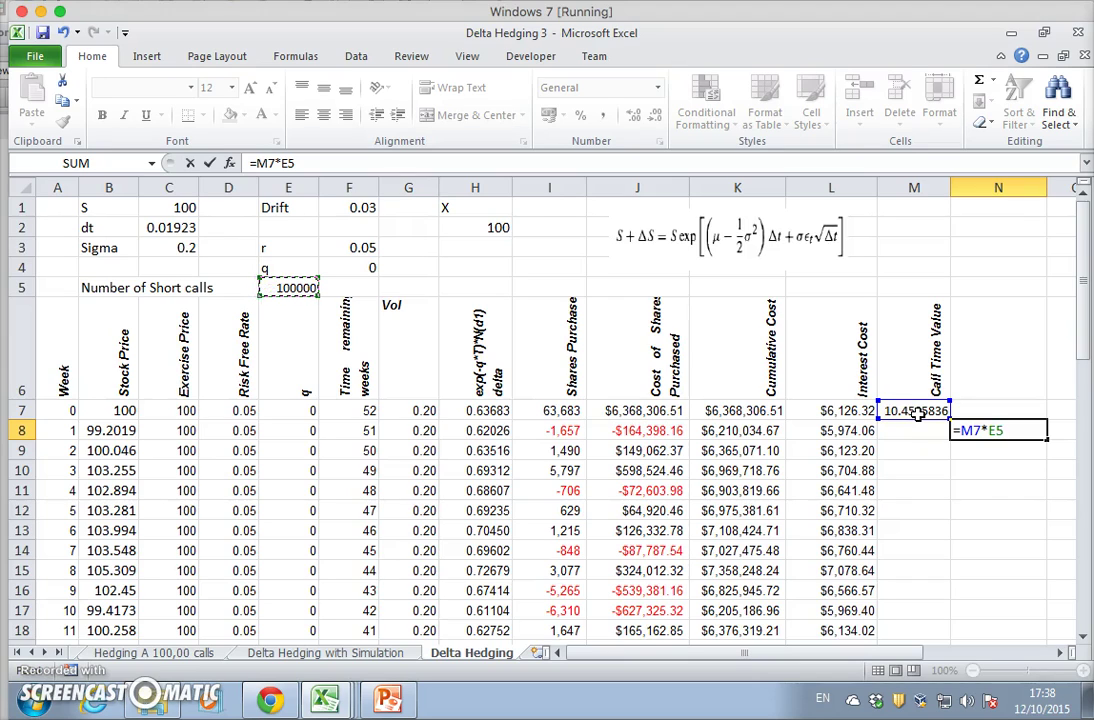
key("Return")
Format the total call value in N8 as Currency with the dollar symbol and 2 decimal places.
left_click(1012, 430)
left_click(657, 88)
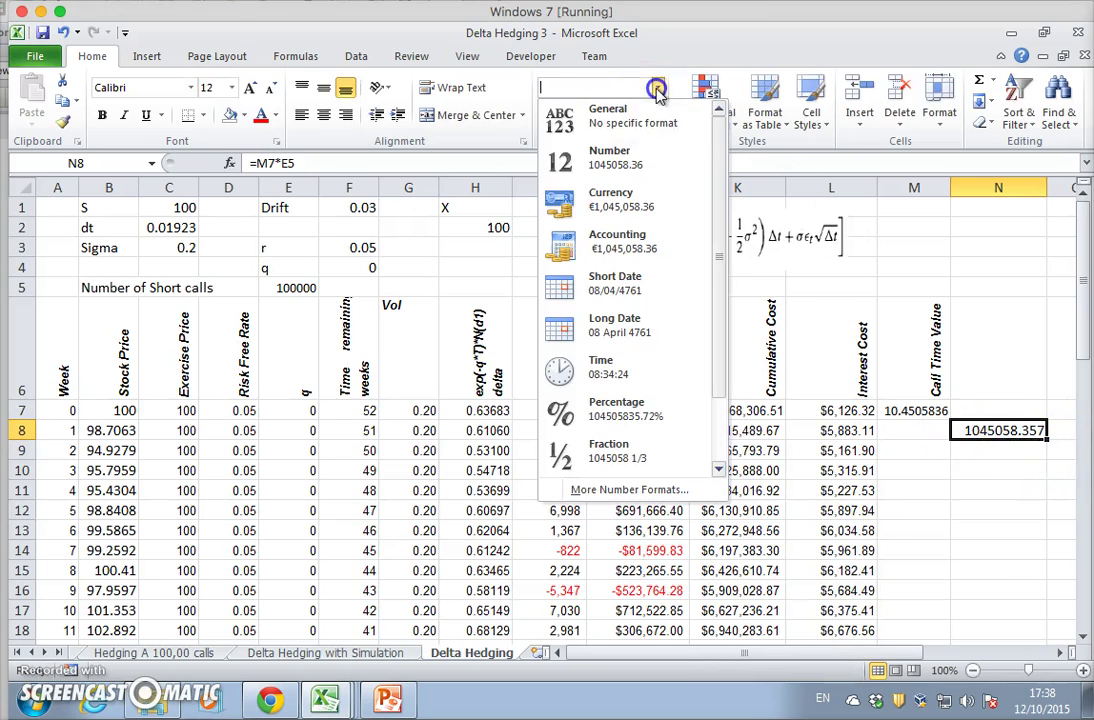
left_click(598, 489)
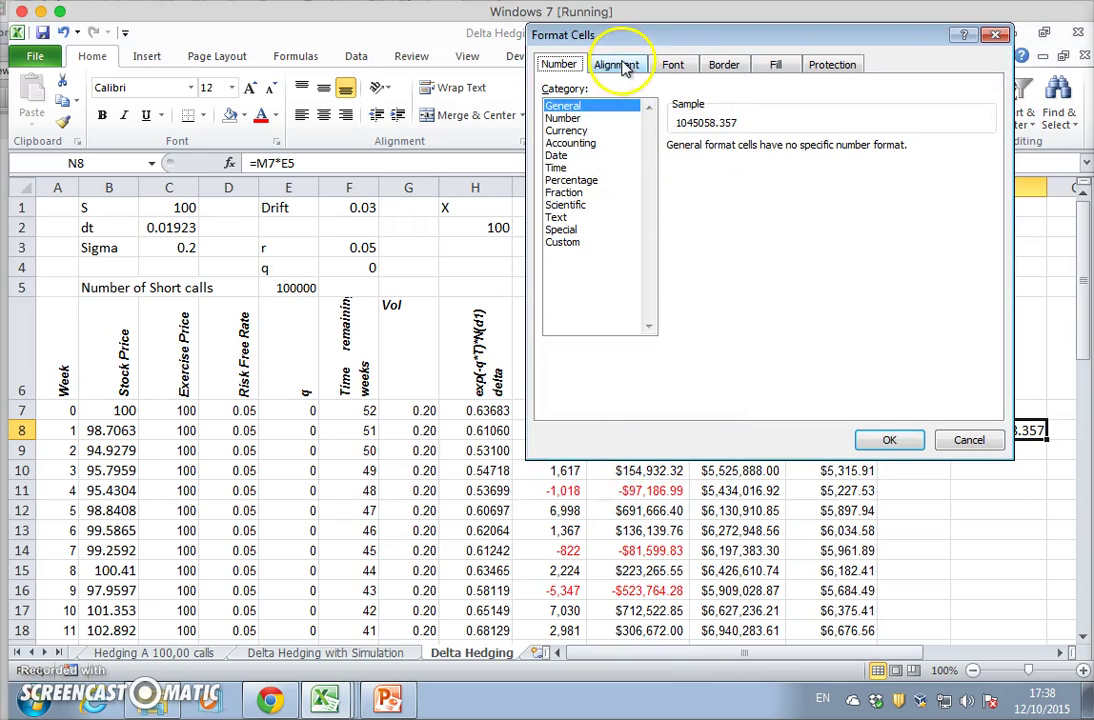
left_click(568, 131)
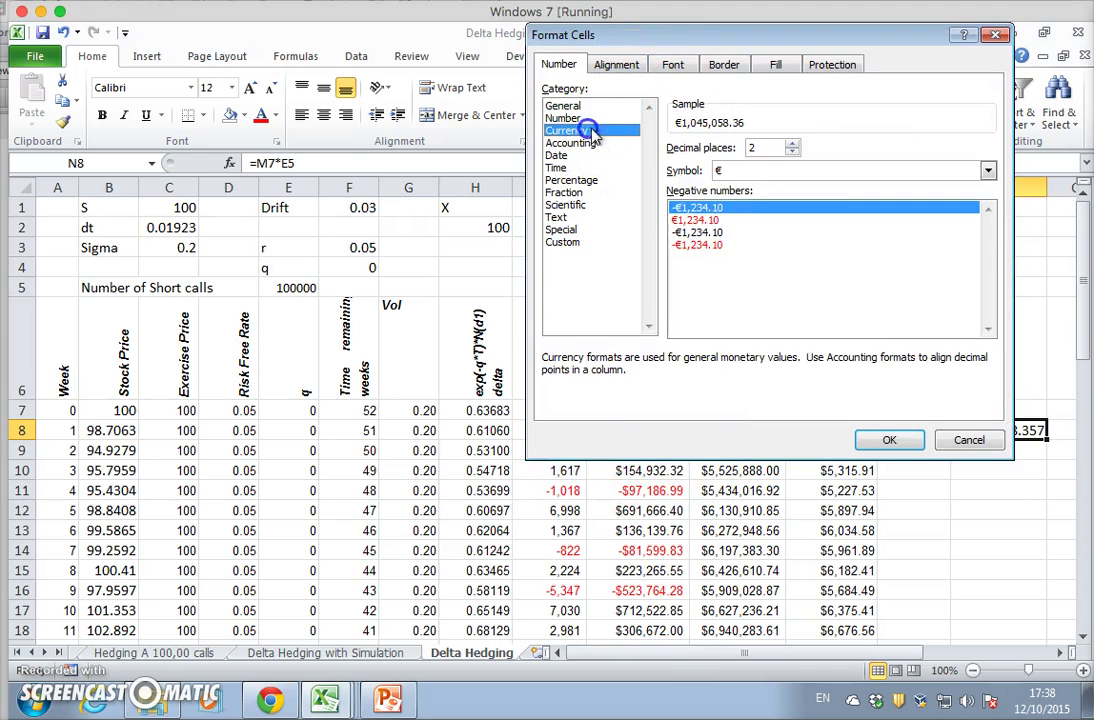
left_click(986, 172)
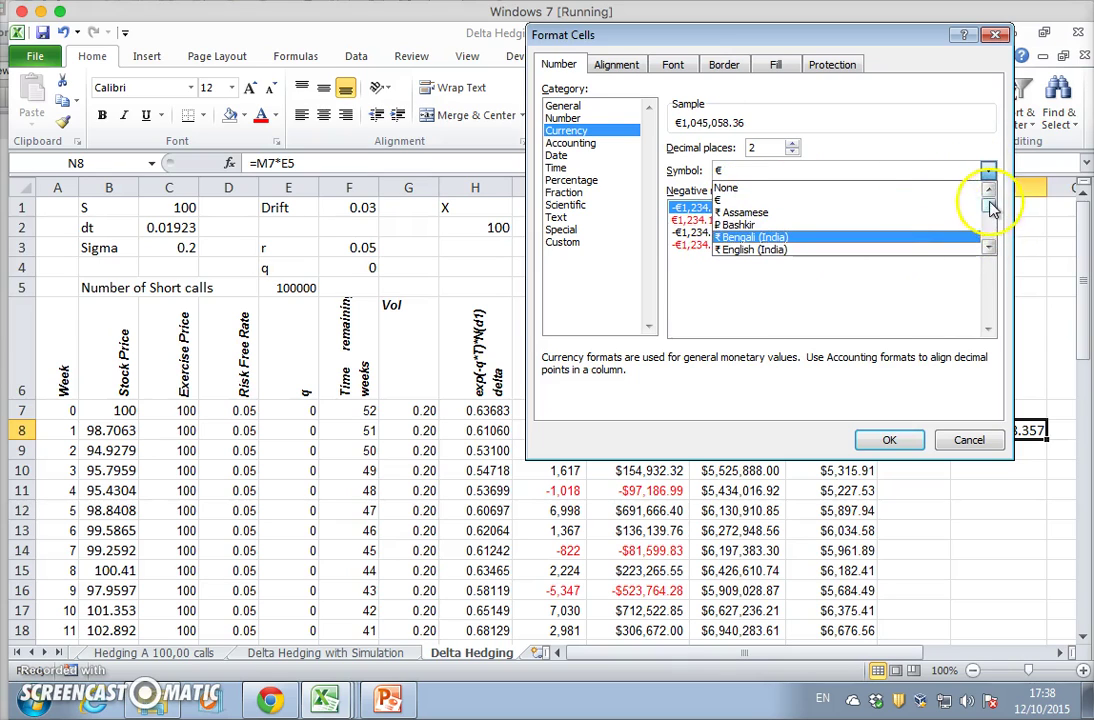
left_click_drag(991, 207, 958, 237)
scroll(958, 237, "up", 10)
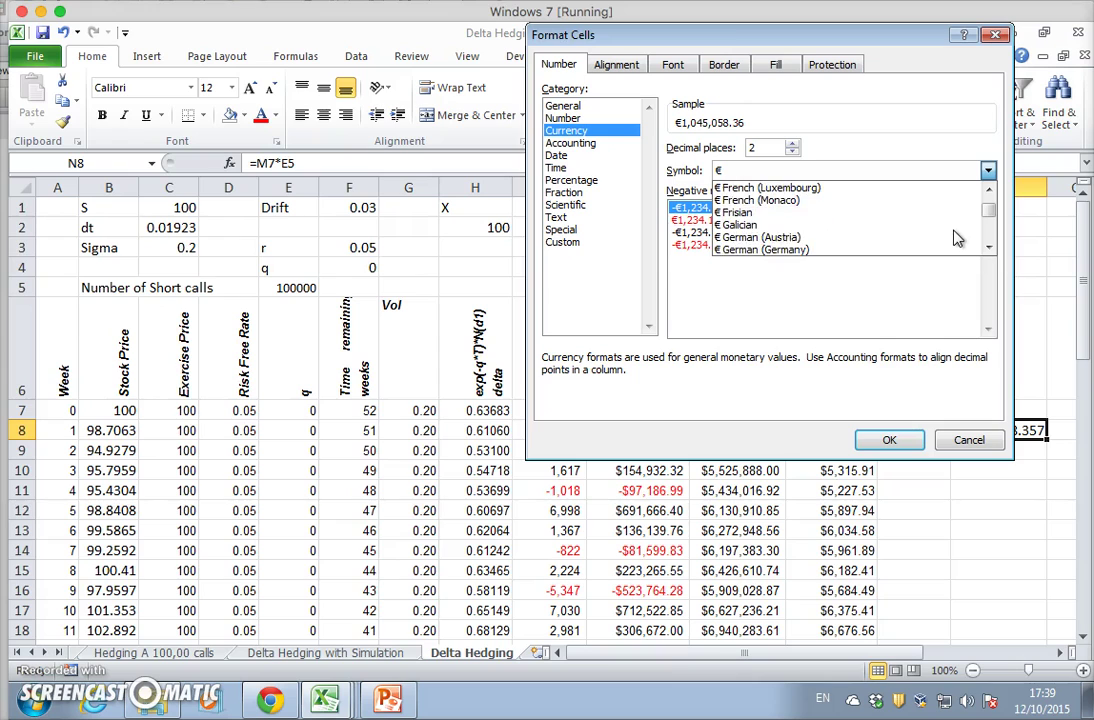
scroll(958, 237, "up", 10)
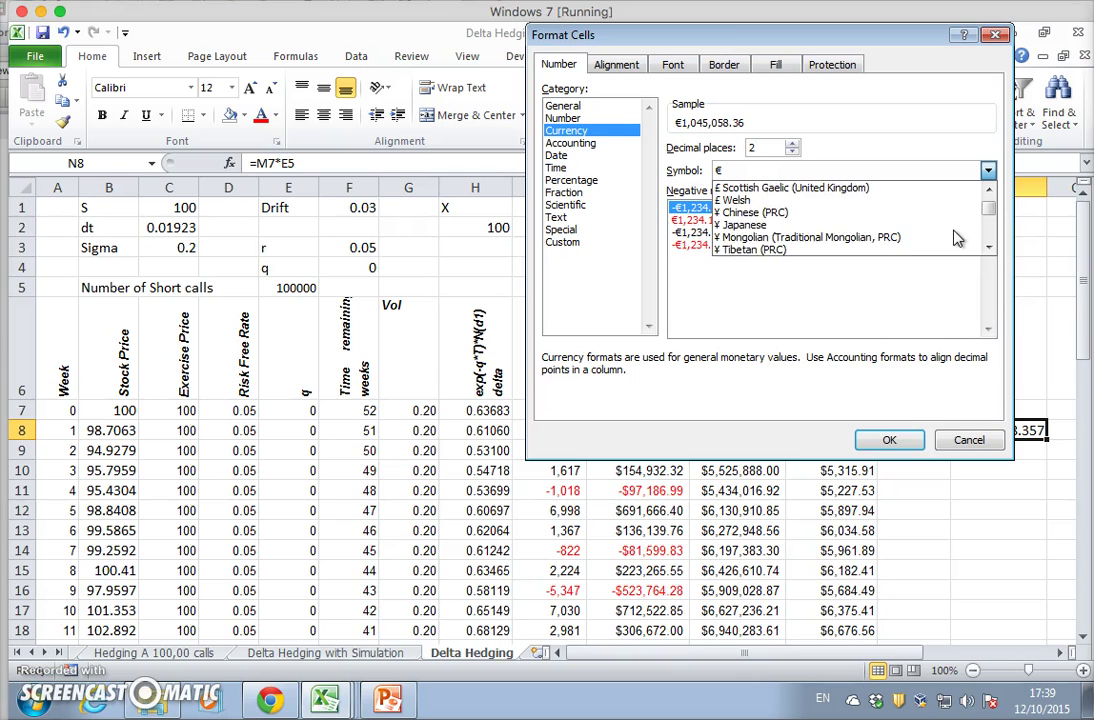
scroll(958, 237, "up", 8)
left_click(808, 225)
left_click(884, 440)
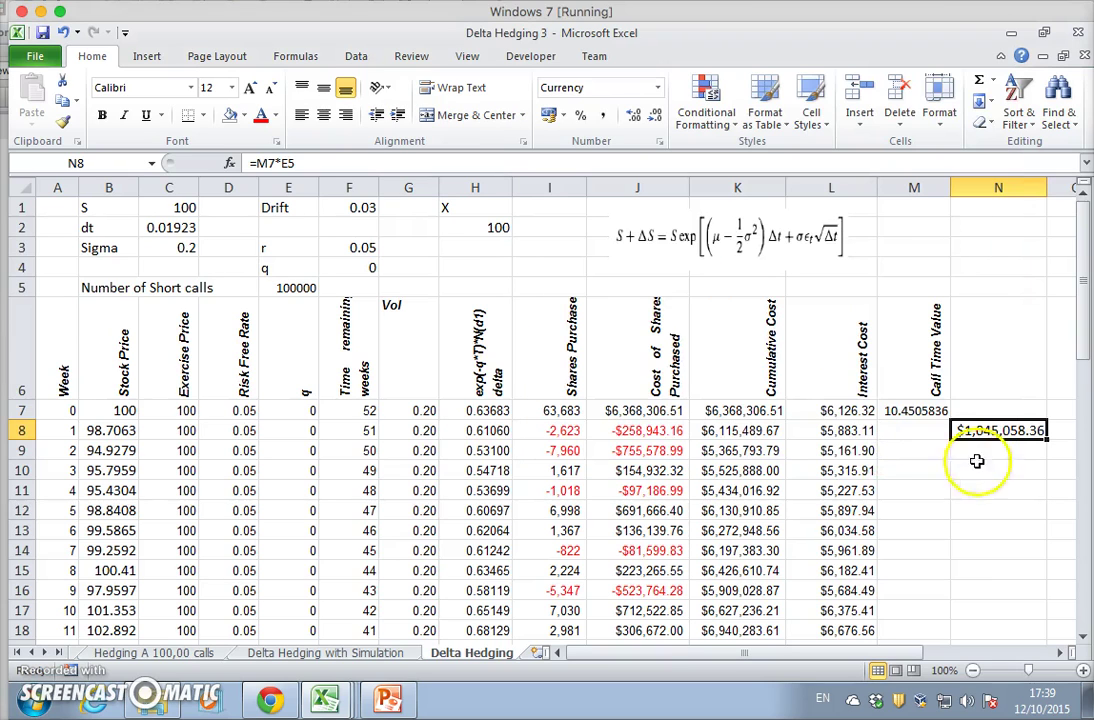
Set the font size of the total call value in N8 to 11.
left_click(1000, 470)
left_click(983, 432)
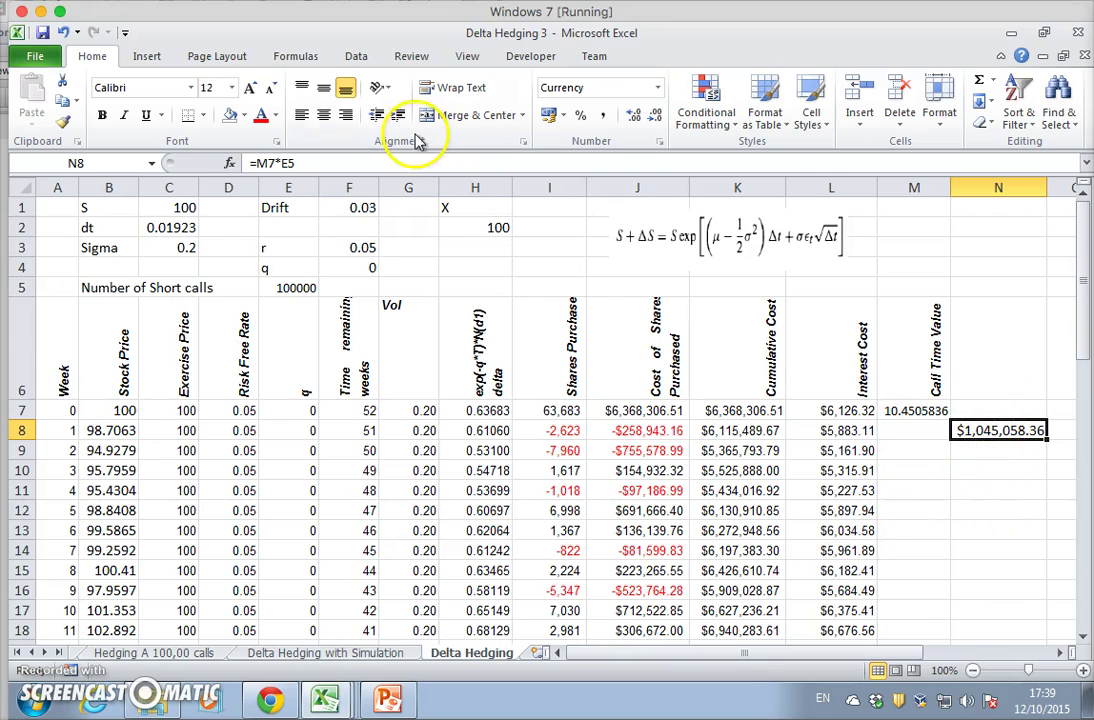
left_click(231, 87)
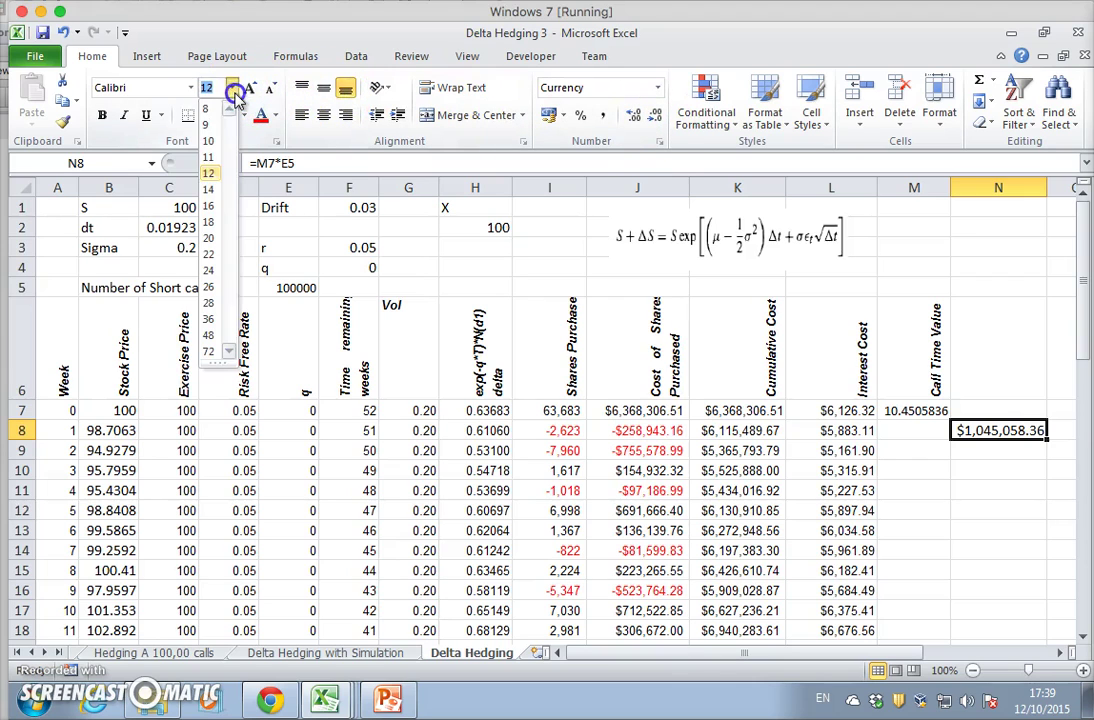
left_click(1045, 435)
left_click(1022, 467)
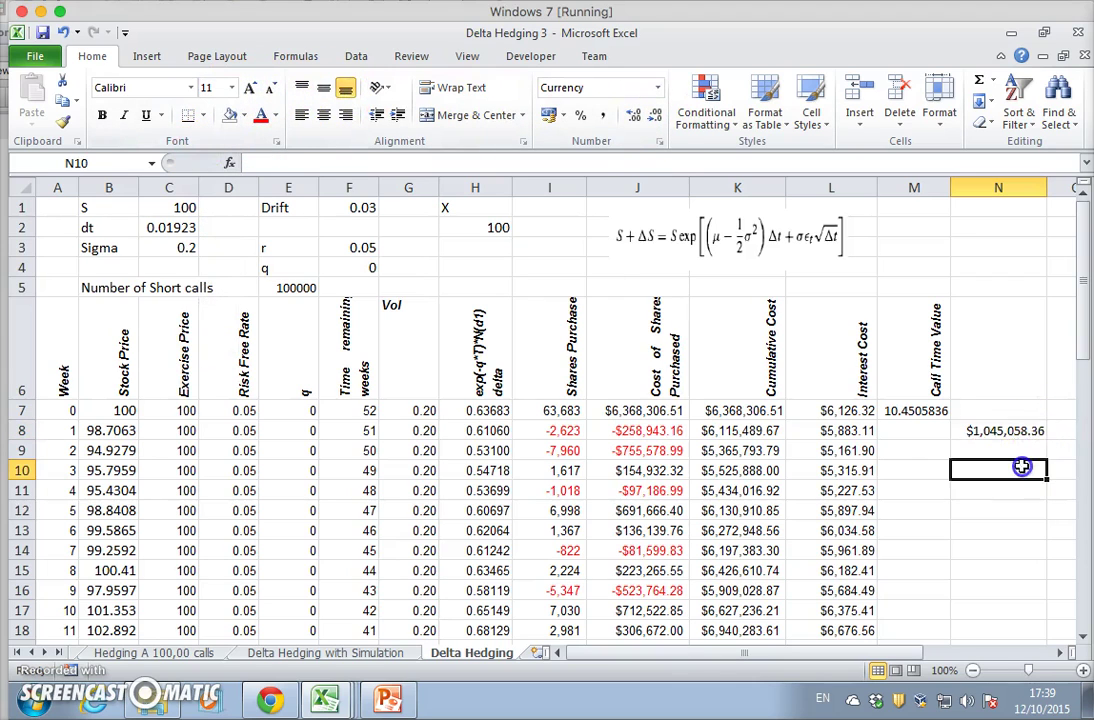
left_click(1001, 430)
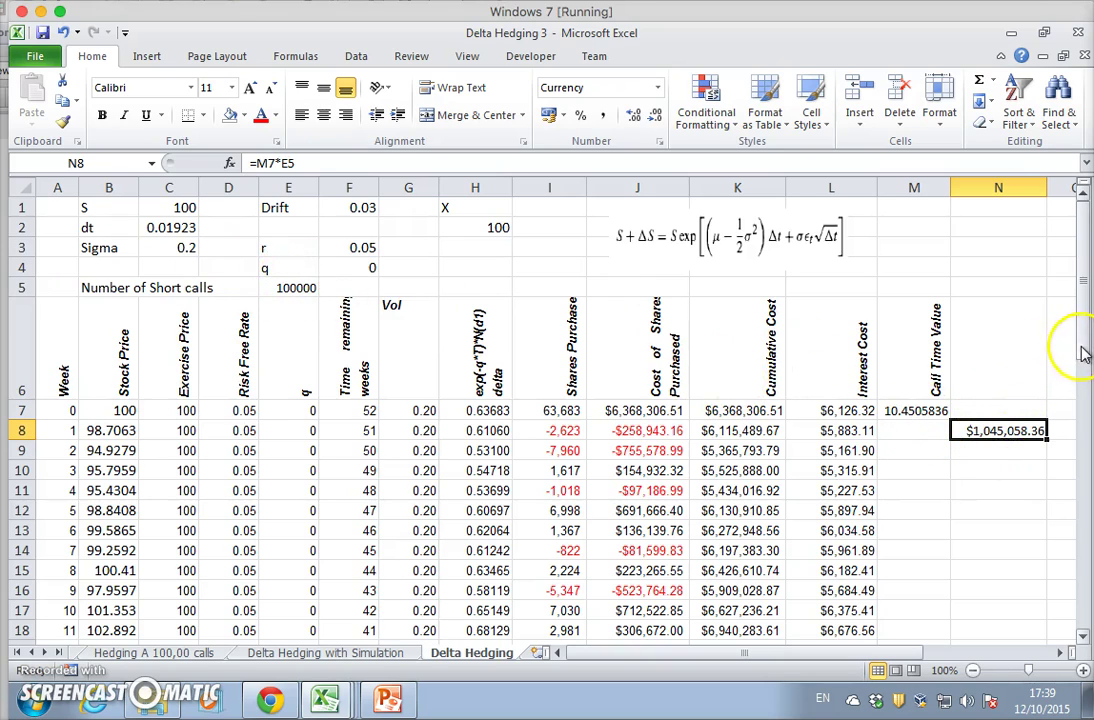
left_click_drag(1085, 352, 1085, 350)
Switch to the PowerPoint presentation to review the delta neutrality equations on slide 9, and return to the Delta Hedging 3 workbook.
left_click(390, 697)
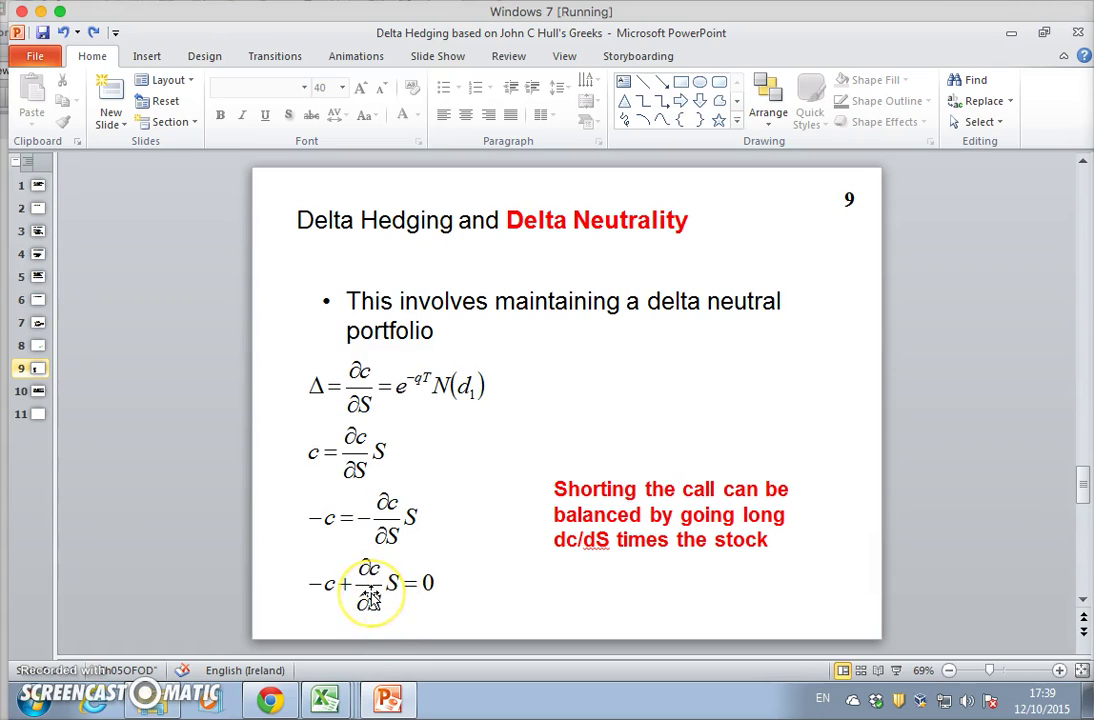
mouse_move(330, 700)
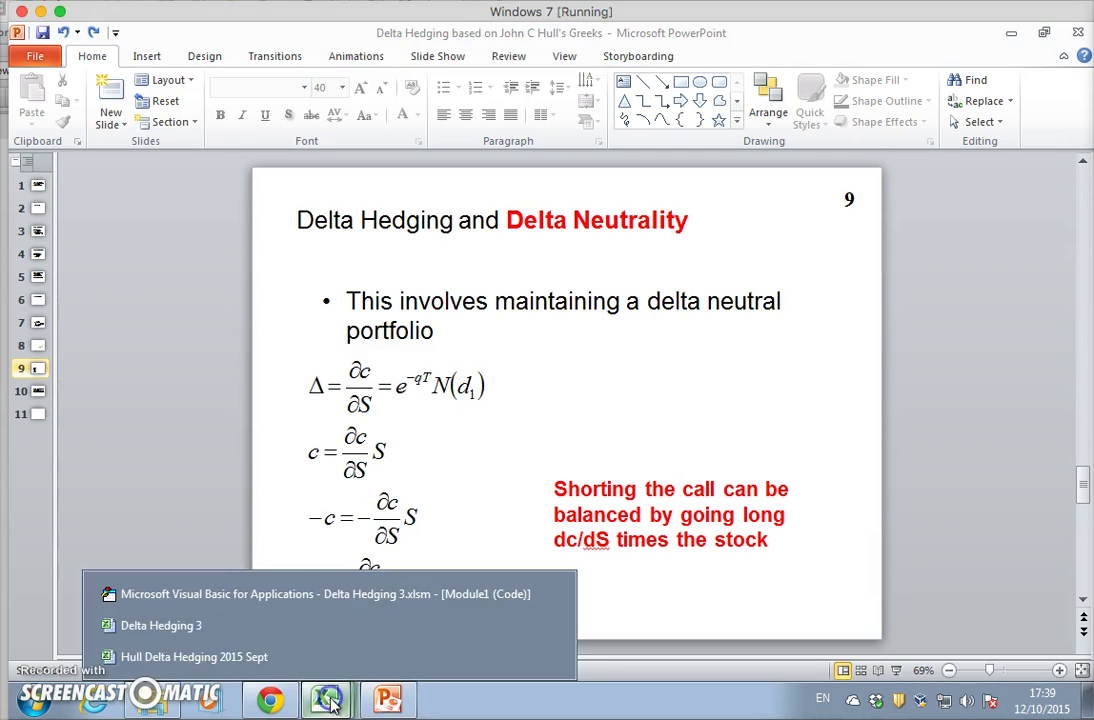
left_click(325, 630)
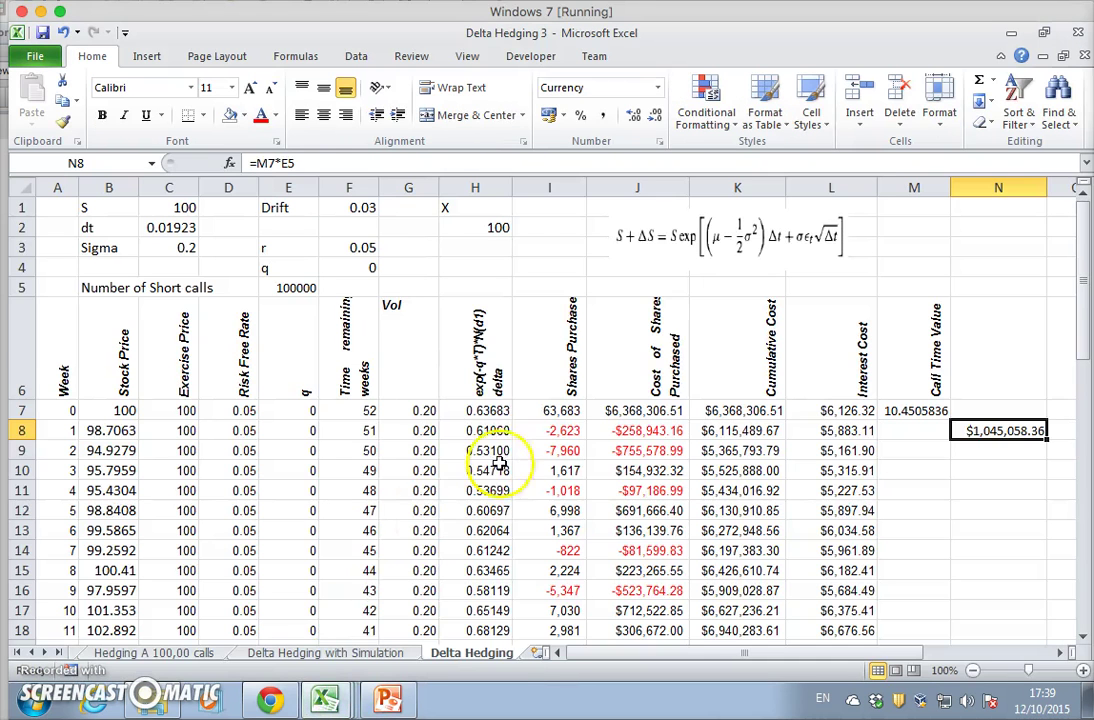
Examine the weekly delta formulas in column H from H8 to H14 and the initial shares purchased formula in I7.
left_click(495, 368)
left_click(475, 429)
left_click(475, 450)
left_click(475, 470)
left_click(475, 489)
left_click(475, 509)
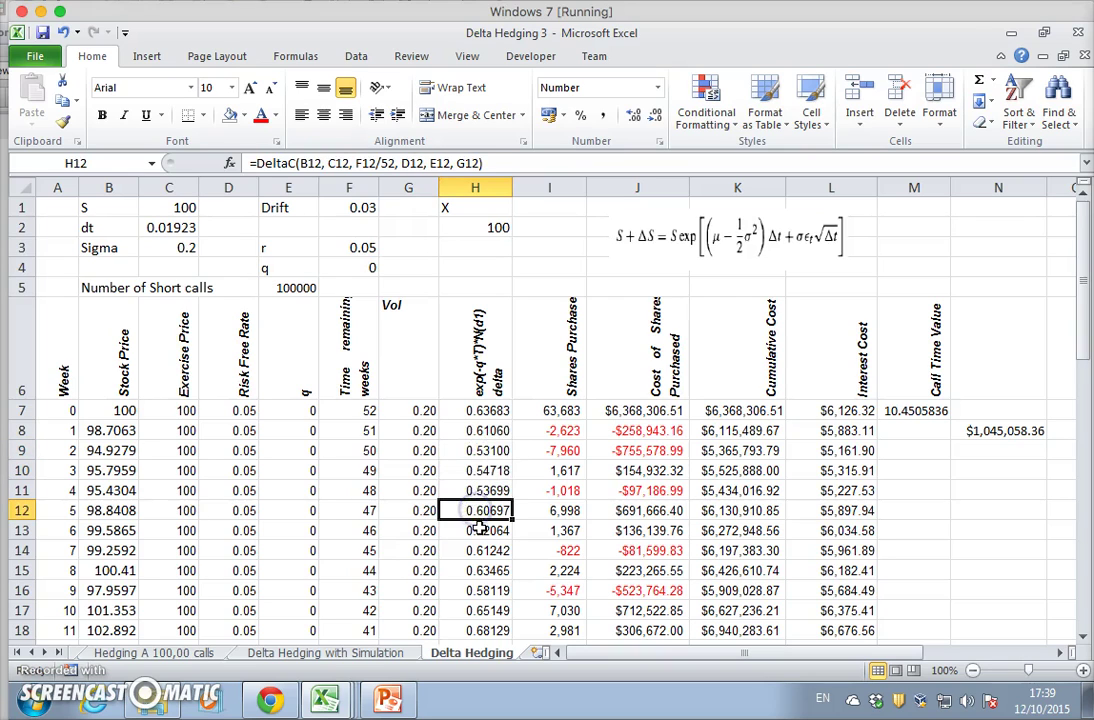
left_click(480, 529)
left_click(478, 545)
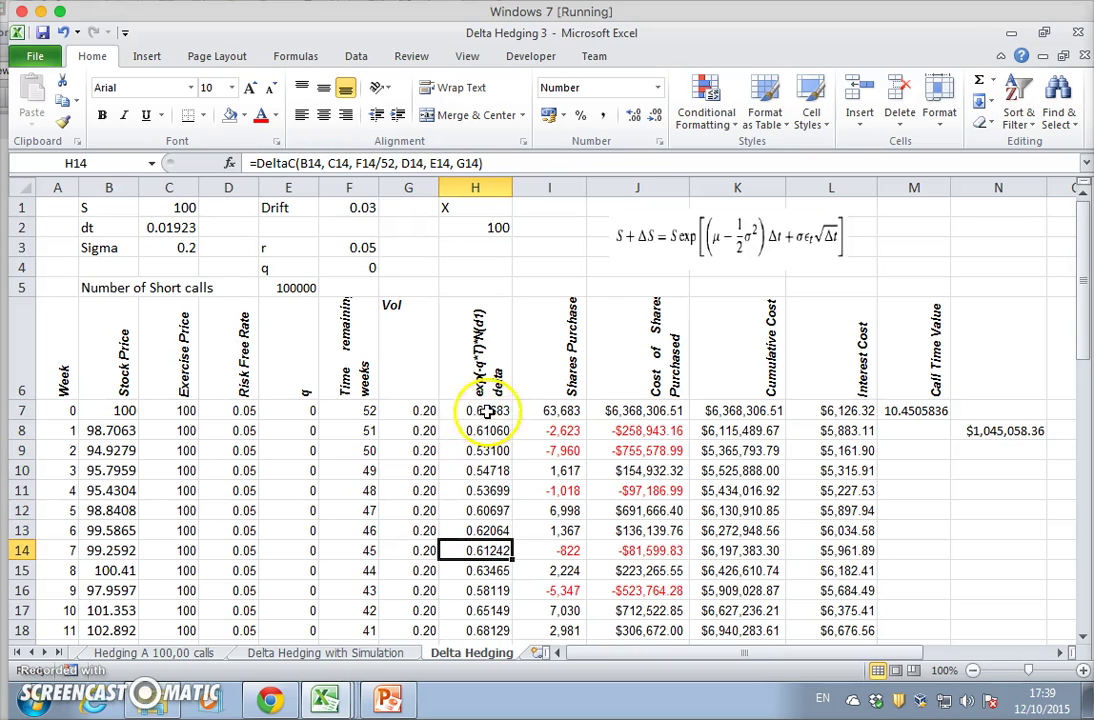
left_click(568, 410)
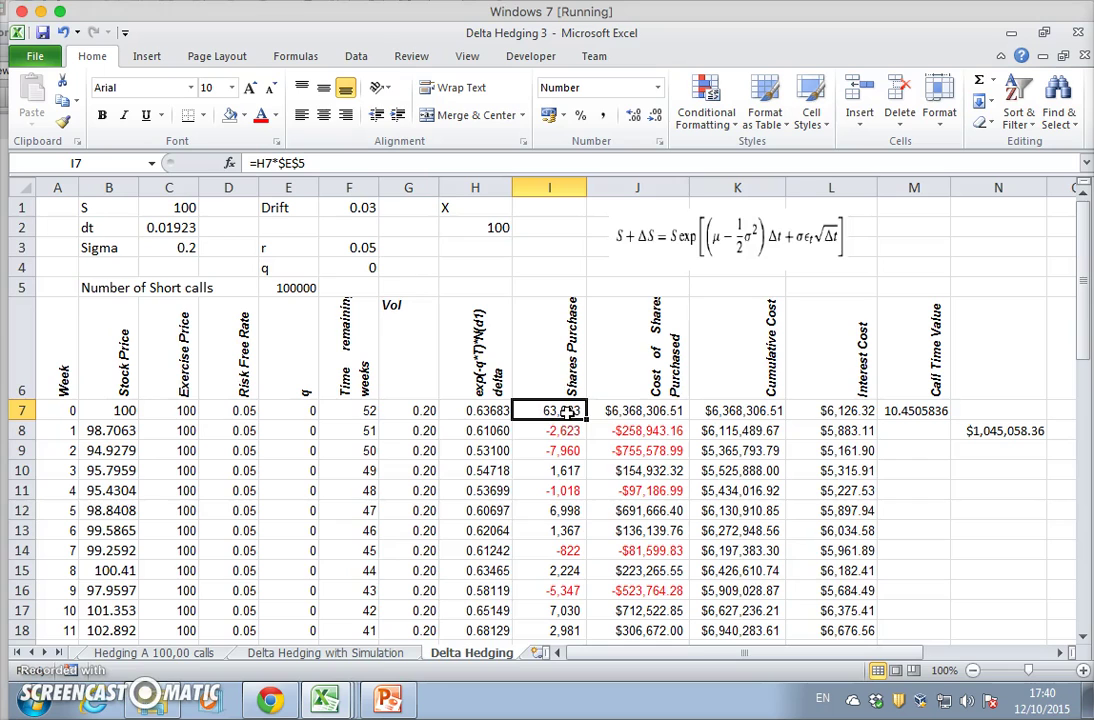
Switch to PowerPoint and copy the expression −c + (∂c/∂S)S, without the "= 0", from the equation object on slide 9.
left_click(388, 698)
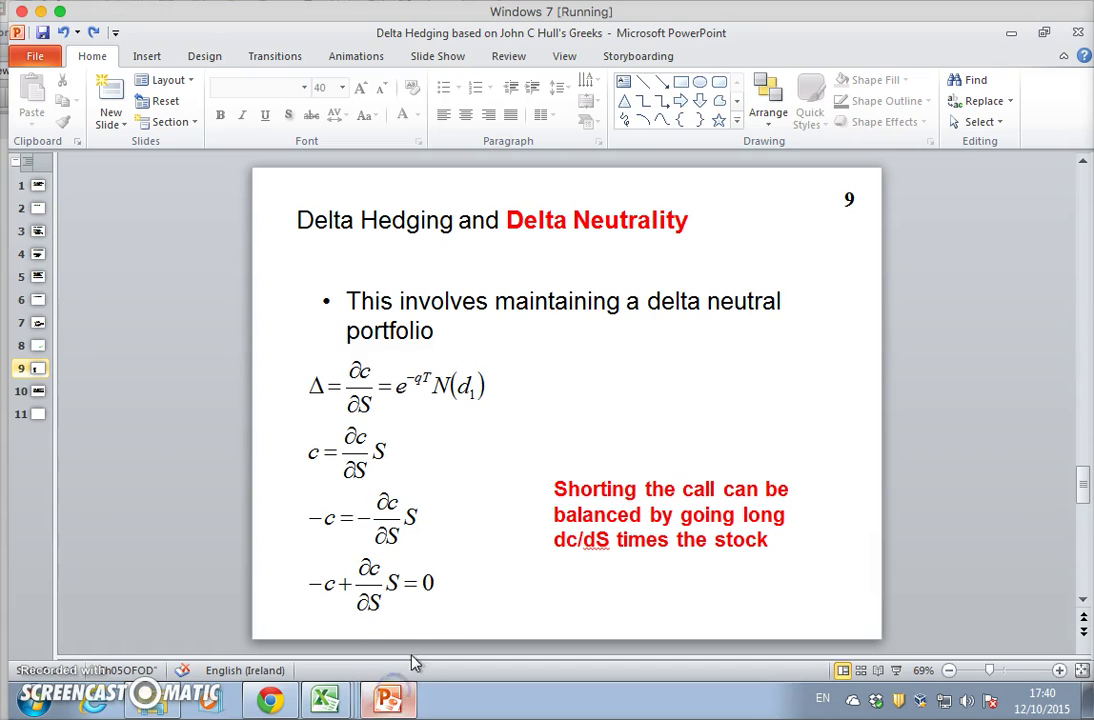
left_click(386, 590)
double_click(386, 590)
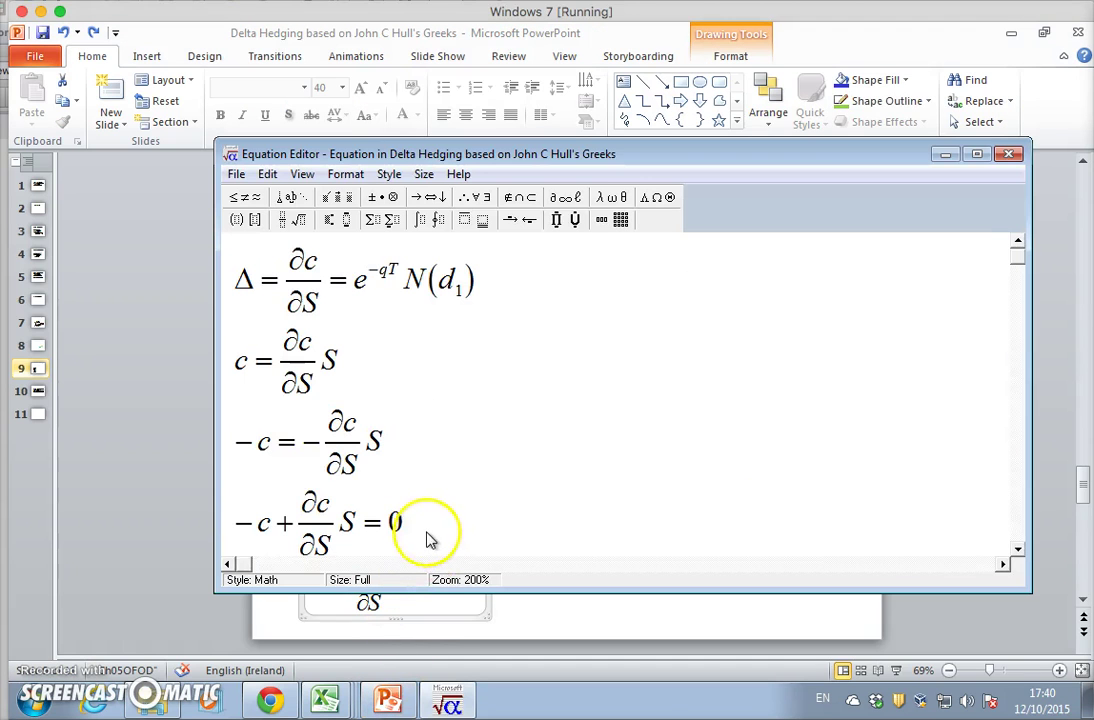
left_click_drag(375, 538, 244, 540)
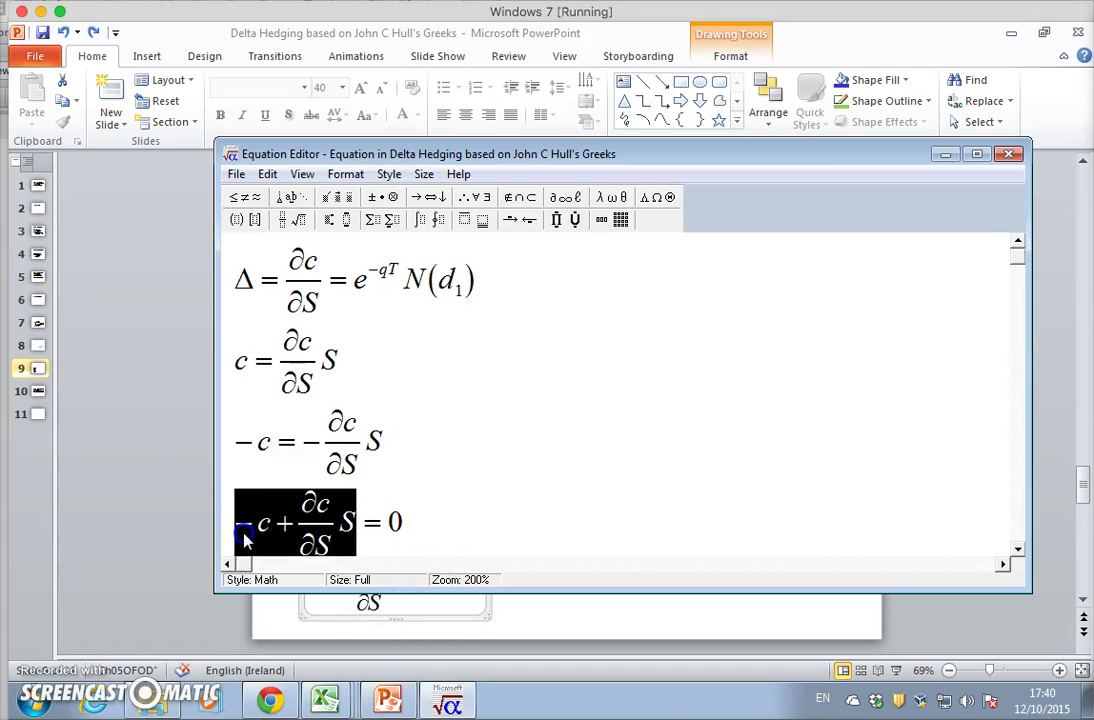
left_click(267, 174)
left_click(297, 246)
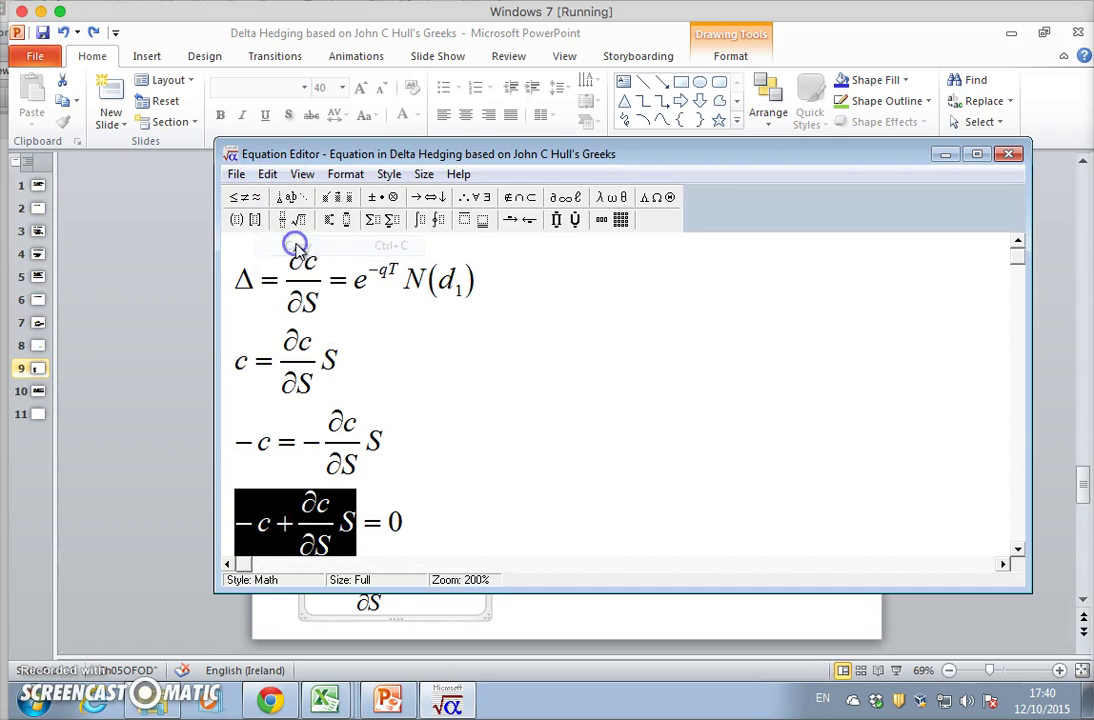
left_click(1007, 155)
left_click(764, 435)
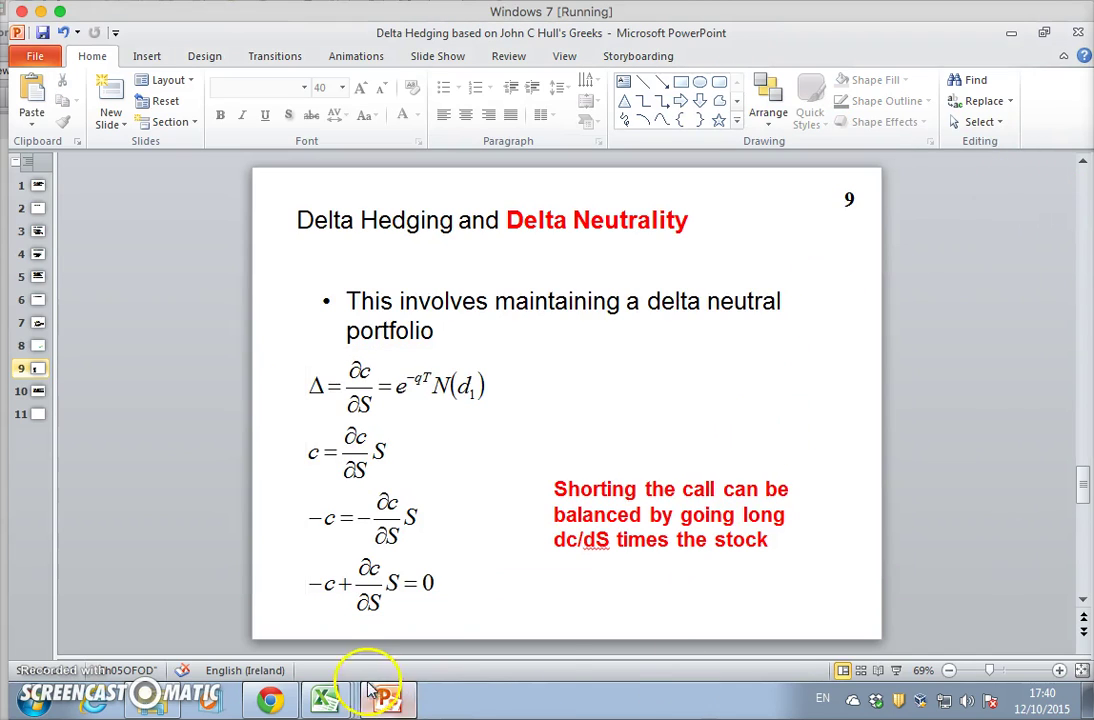
Return to the Delta Hedging 3 workbook and move the stock price equation image to span about columns I to K.
mouse_move(356, 697)
left_click(354, 640)
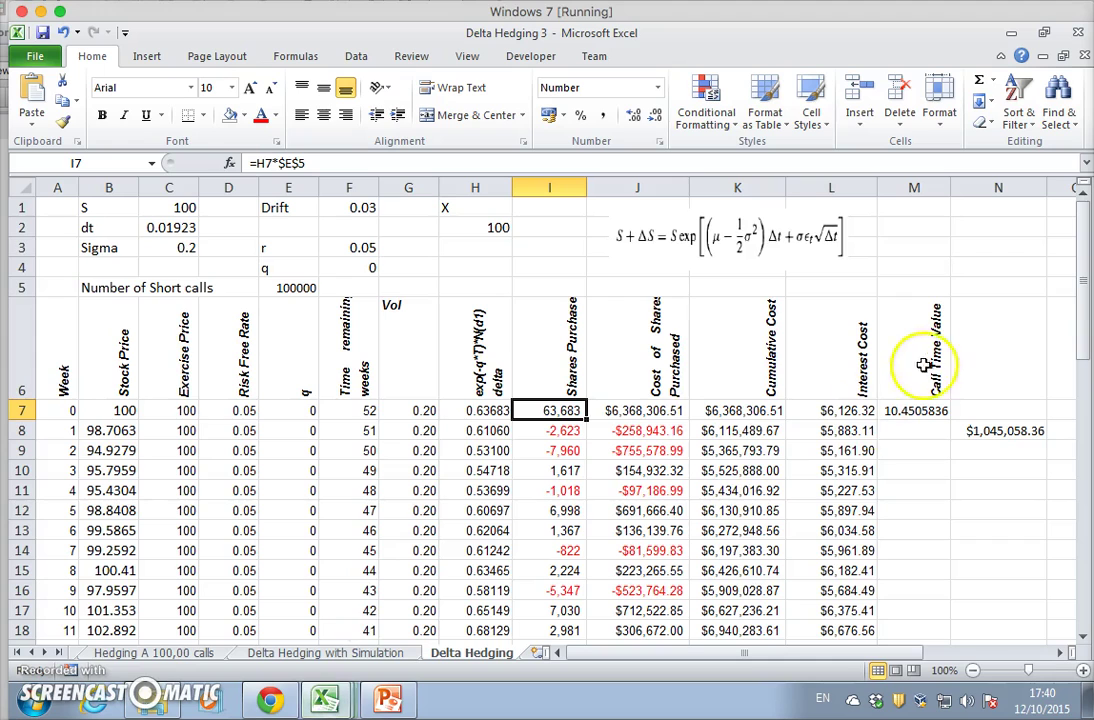
left_click_drag(785, 233, 660, 232)
Paste the copied expression at L2 and enlarge it across columns L and M, beside the stock price equation.
left_click(835, 226)
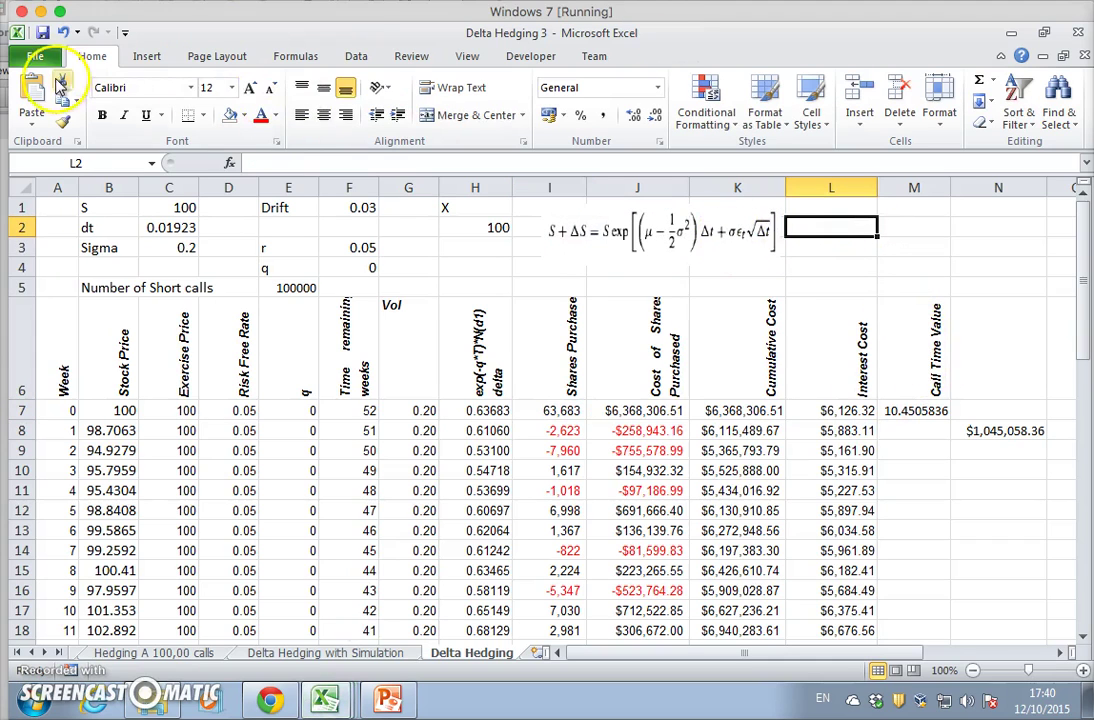
left_click(33, 100)
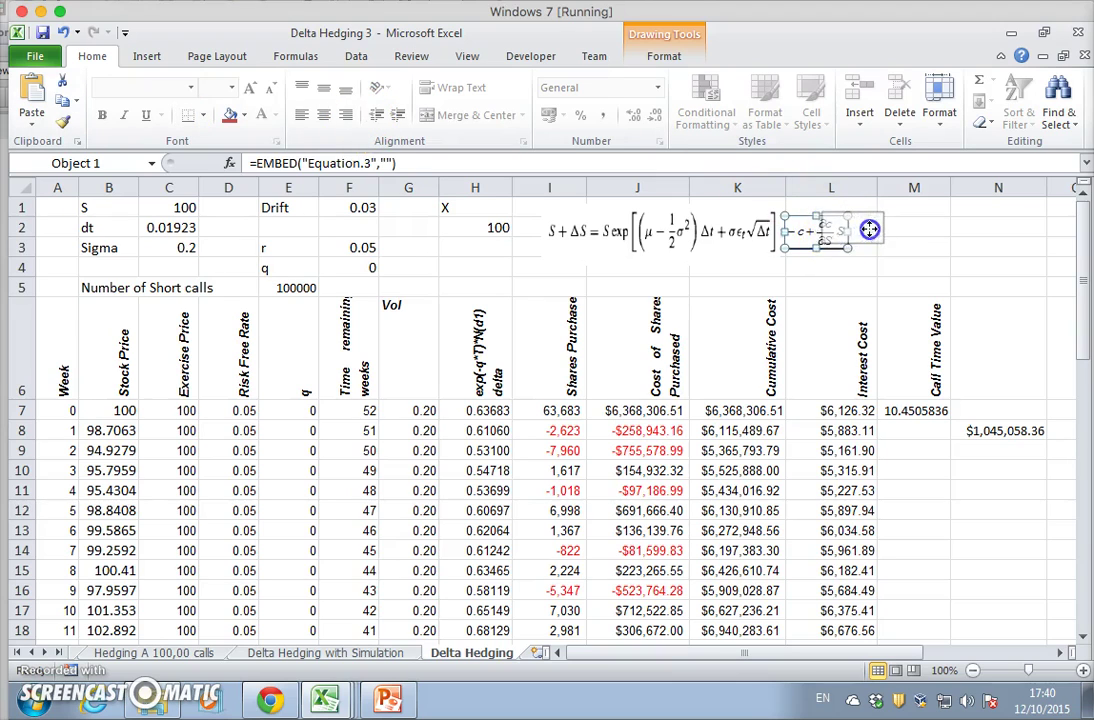
left_click_drag(869, 229, 908, 247)
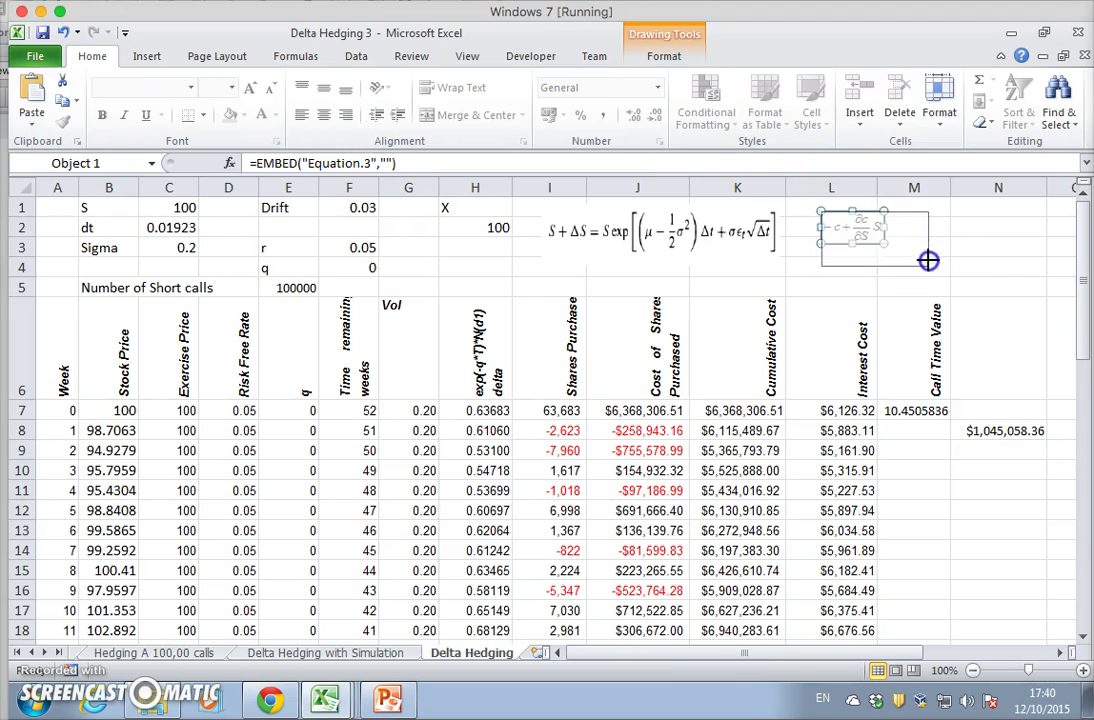
left_click(995, 255)
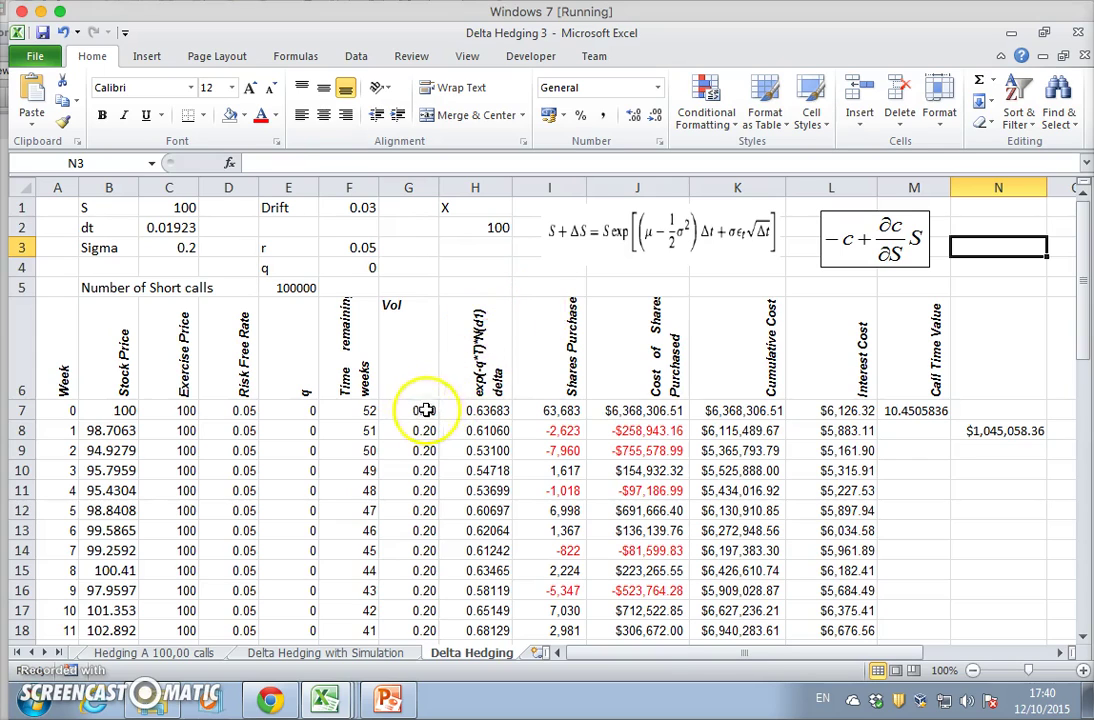
Examine the week 0 formulas for shares purchased in I7 and cost of shares purchased in J7, leaving both cells as they are.
left_click(546, 414)
double_click(547, 412)
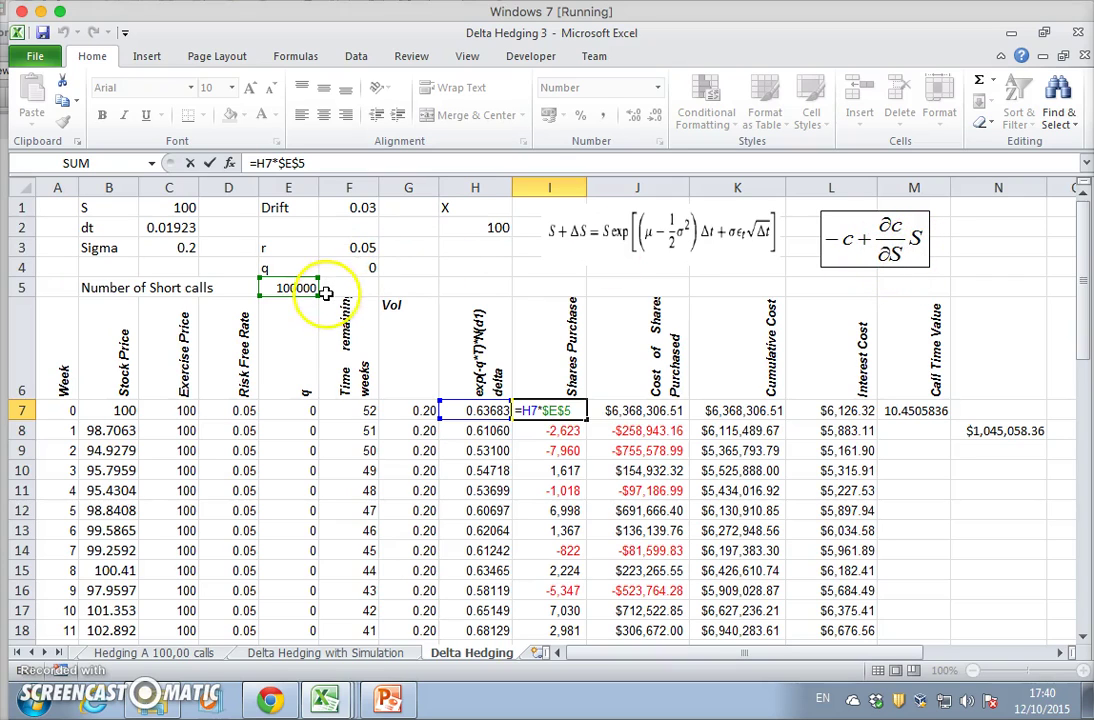
key("Escape")
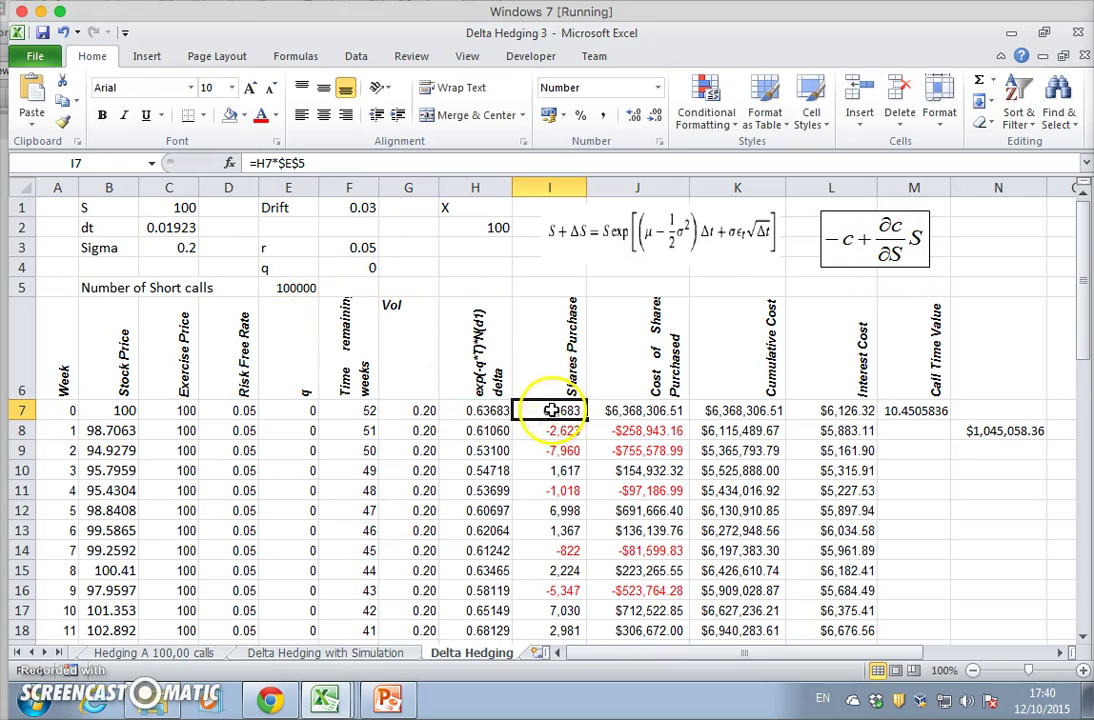
left_click(648, 410)
type("=I7*")
left_click(121, 410)
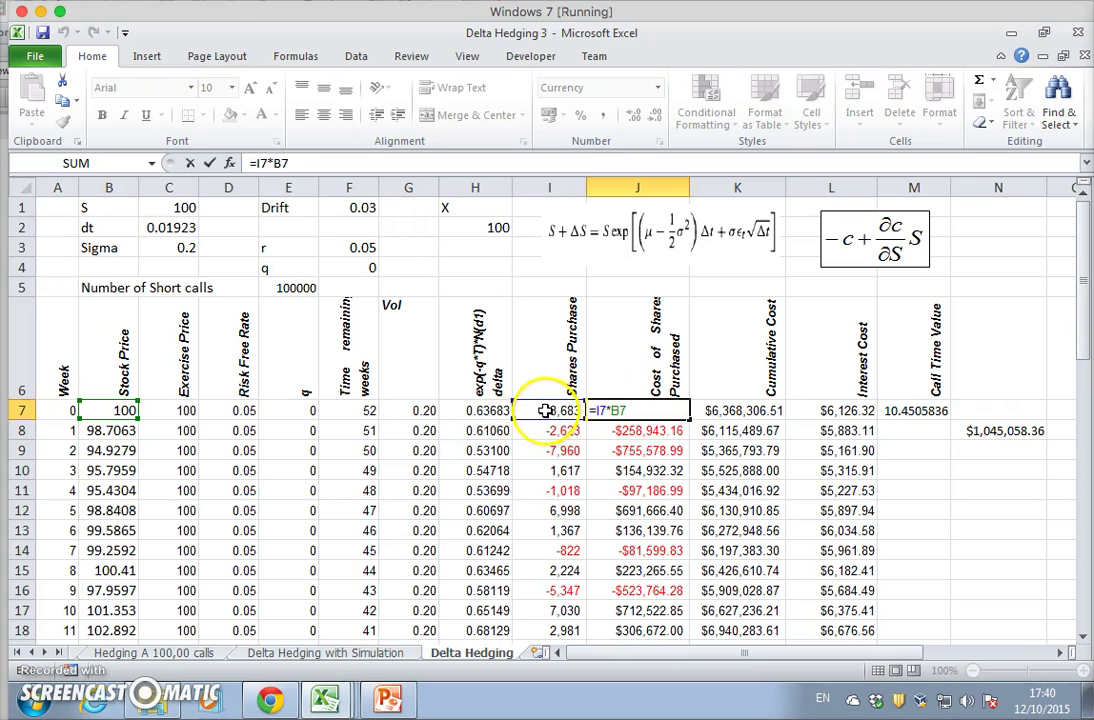
key("Escape")
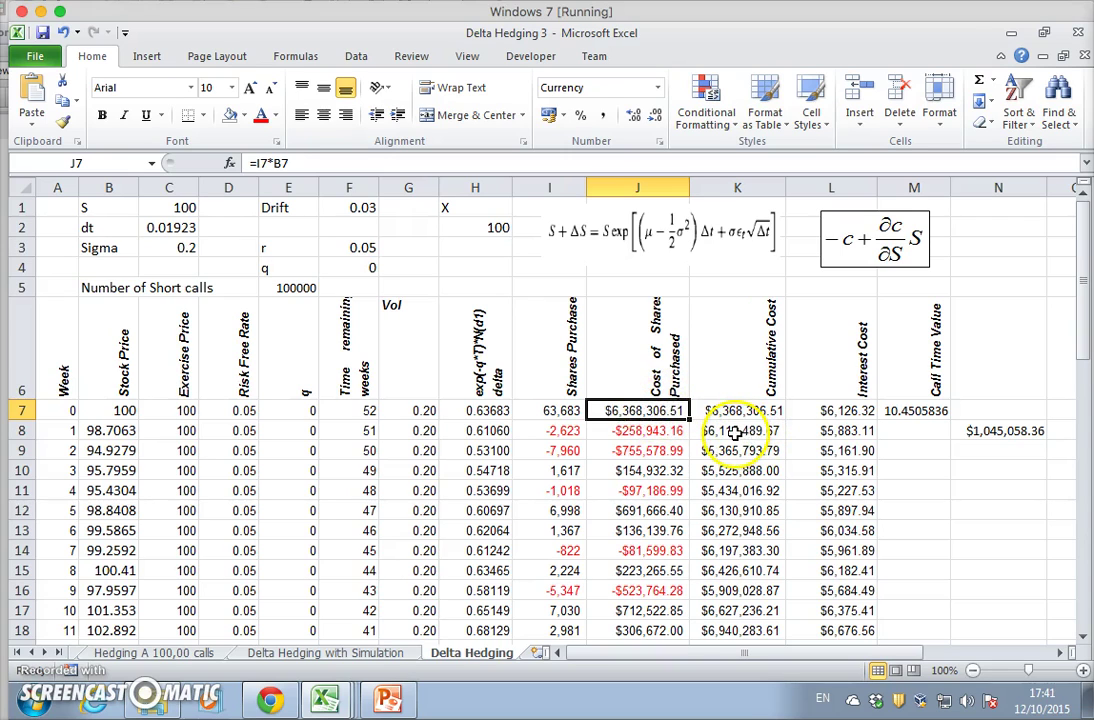
Examine the stock price, delta, shares purchased and cost formulas for weeks 1 to 3 in rows 8 to 10.
left_click(550, 430)
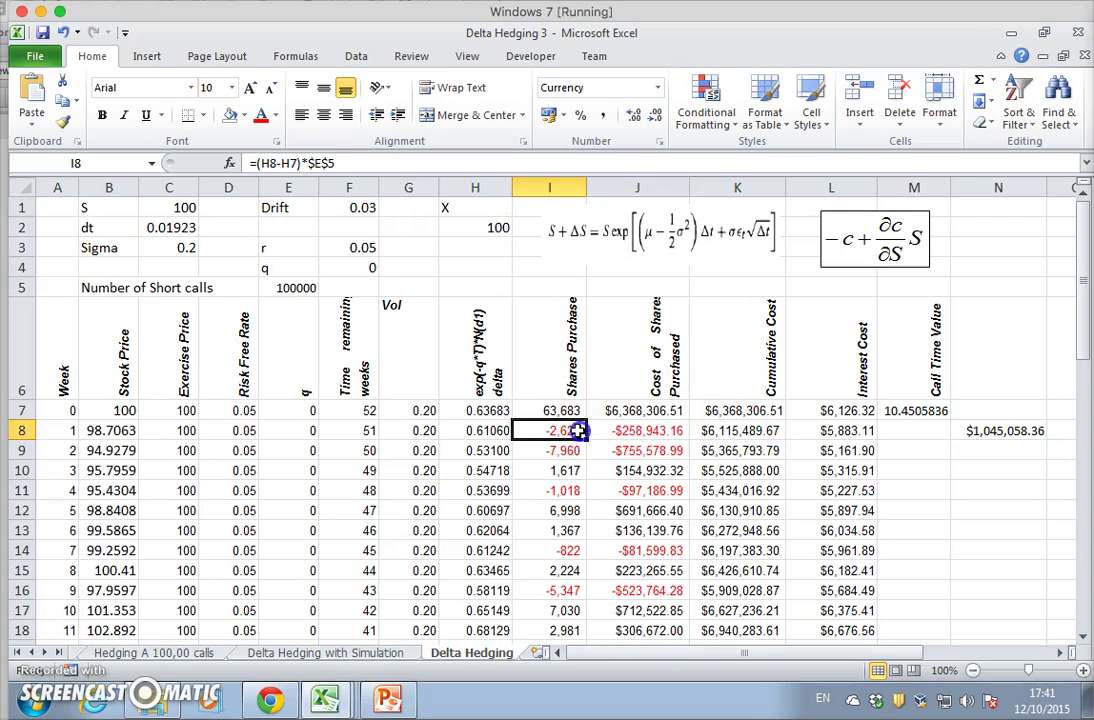
left_click(126, 433)
left_click(470, 432)
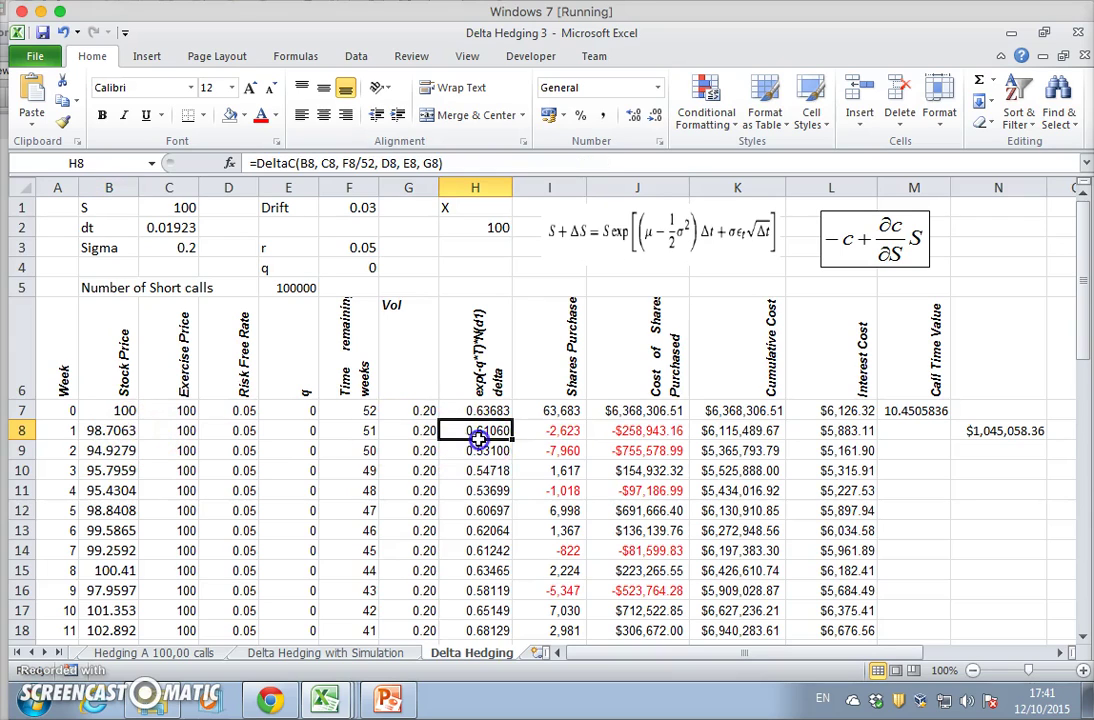
left_click(545, 436)
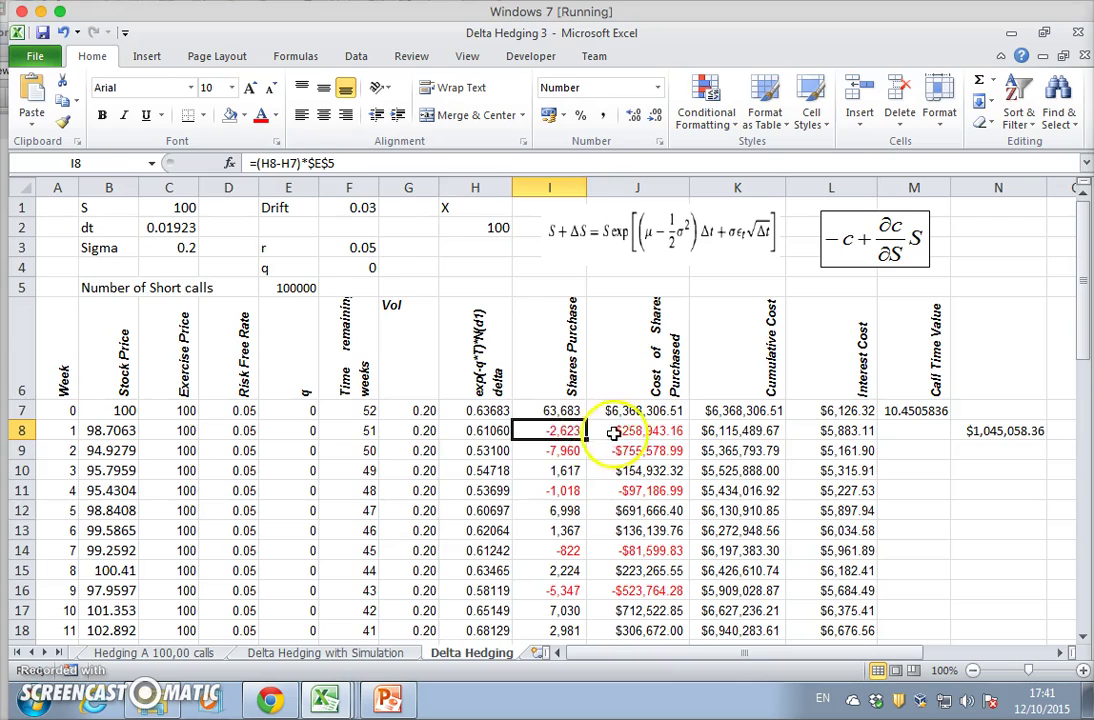
left_click(618, 432)
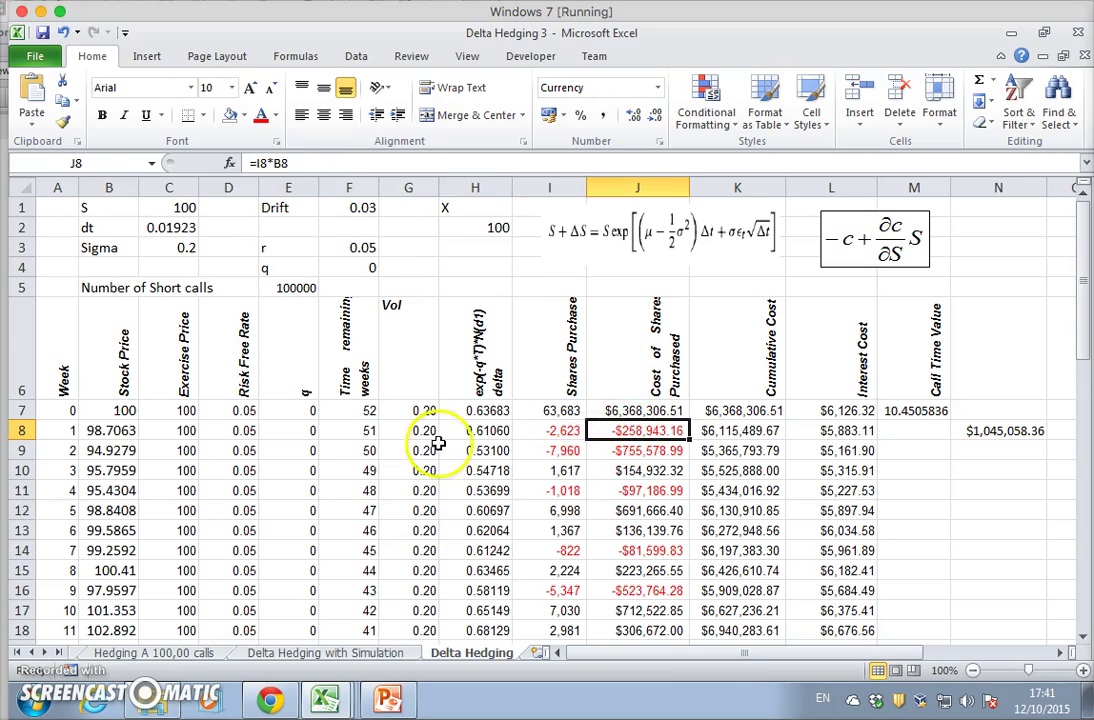
left_click(112, 450)
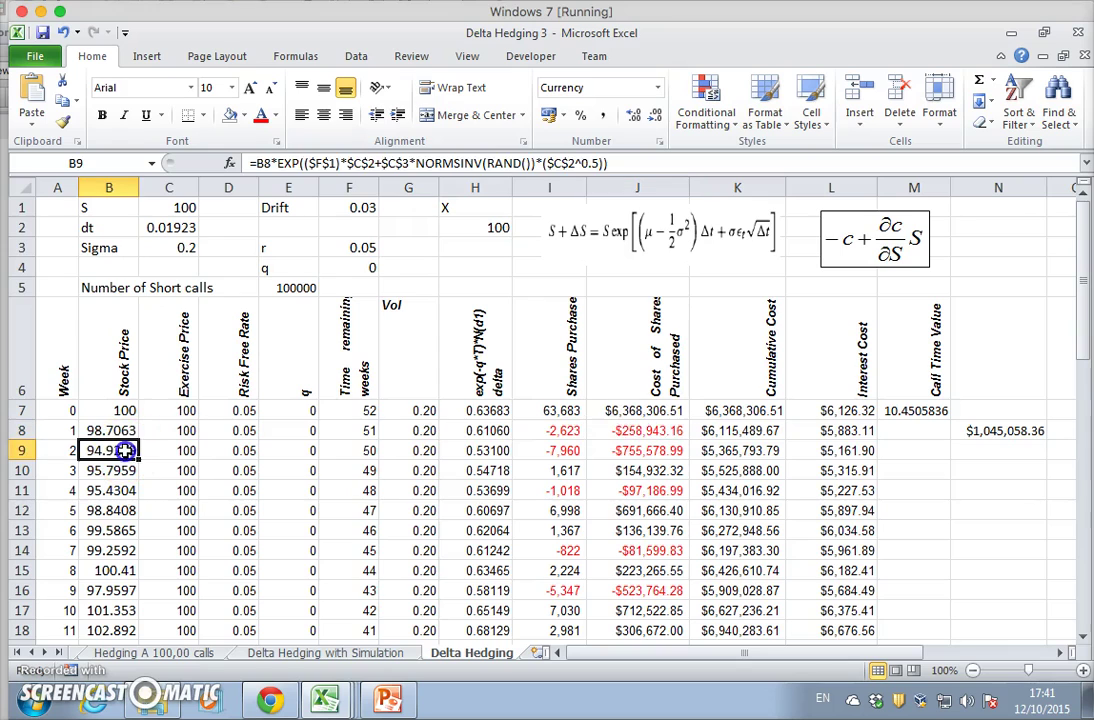
left_click(535, 451)
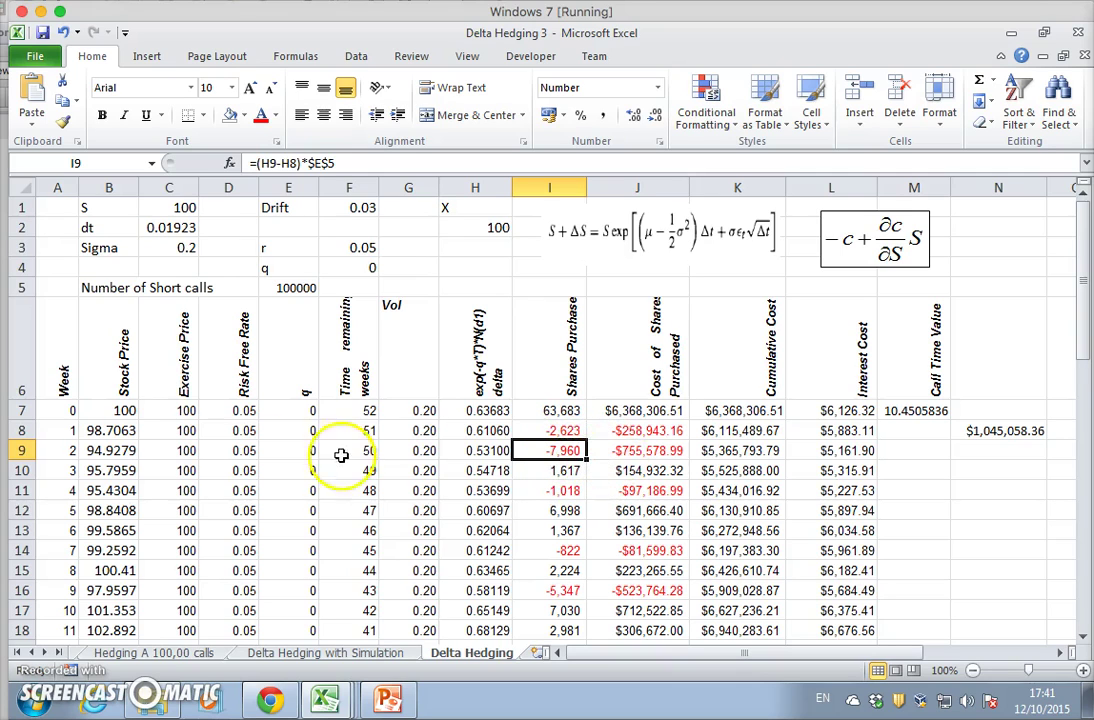
left_click(118, 468)
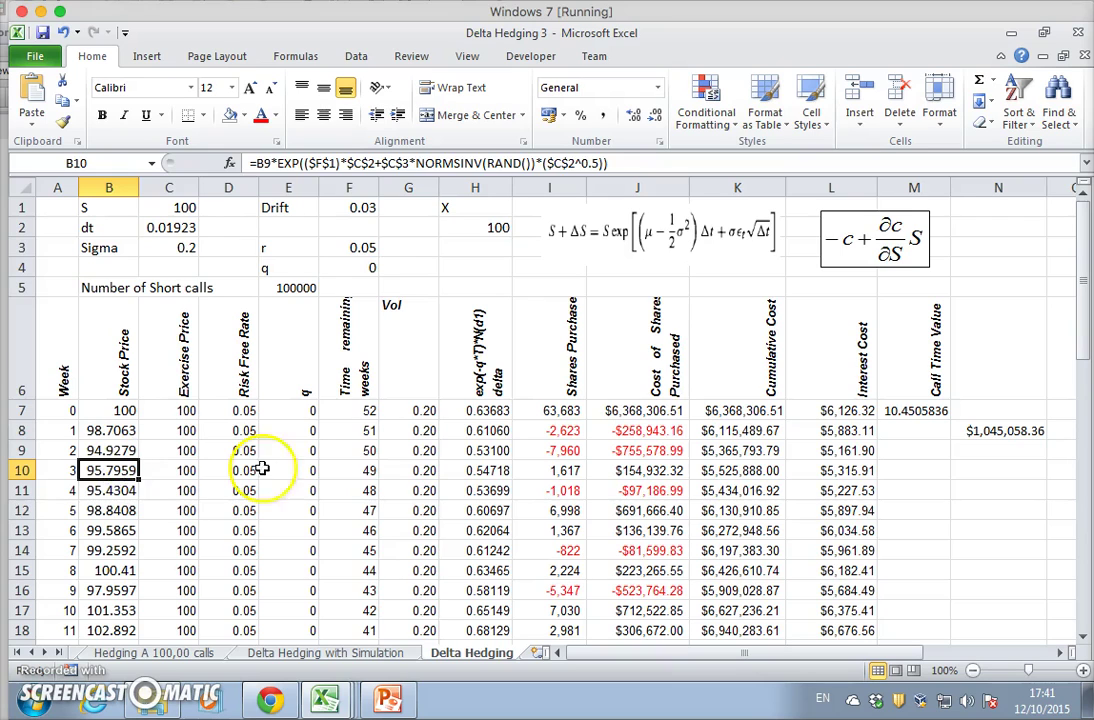
left_click(540, 472)
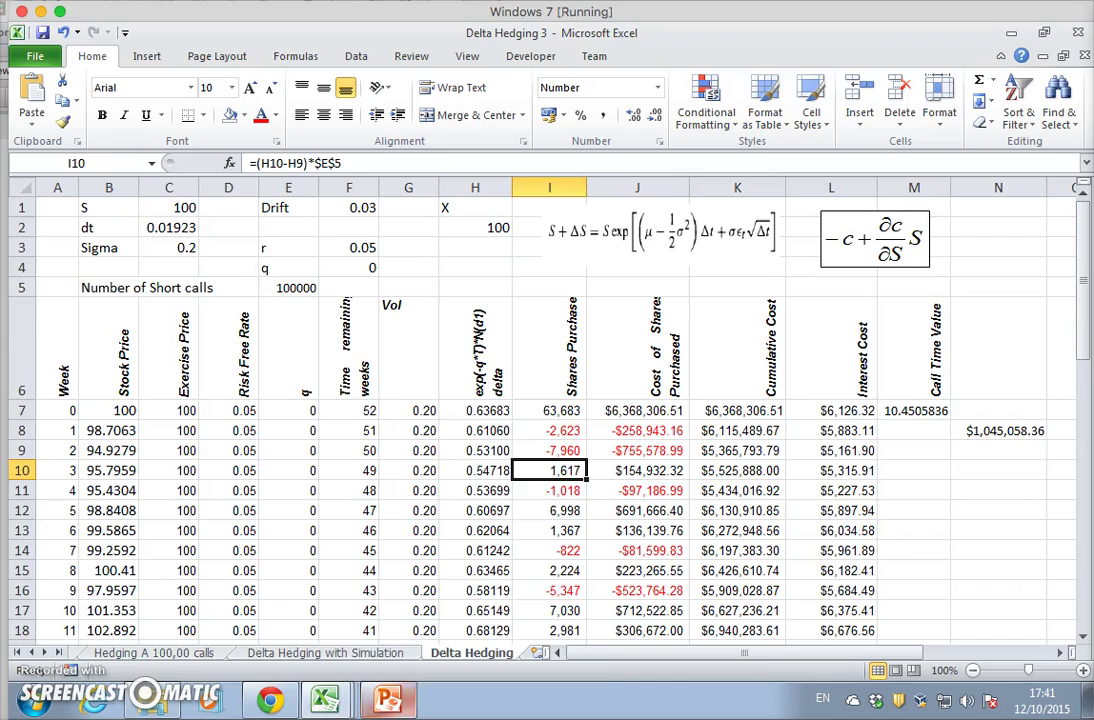
Switch to PowerPoint and review the Stop-Loss Strategy on slide 6.
left_click(388, 700)
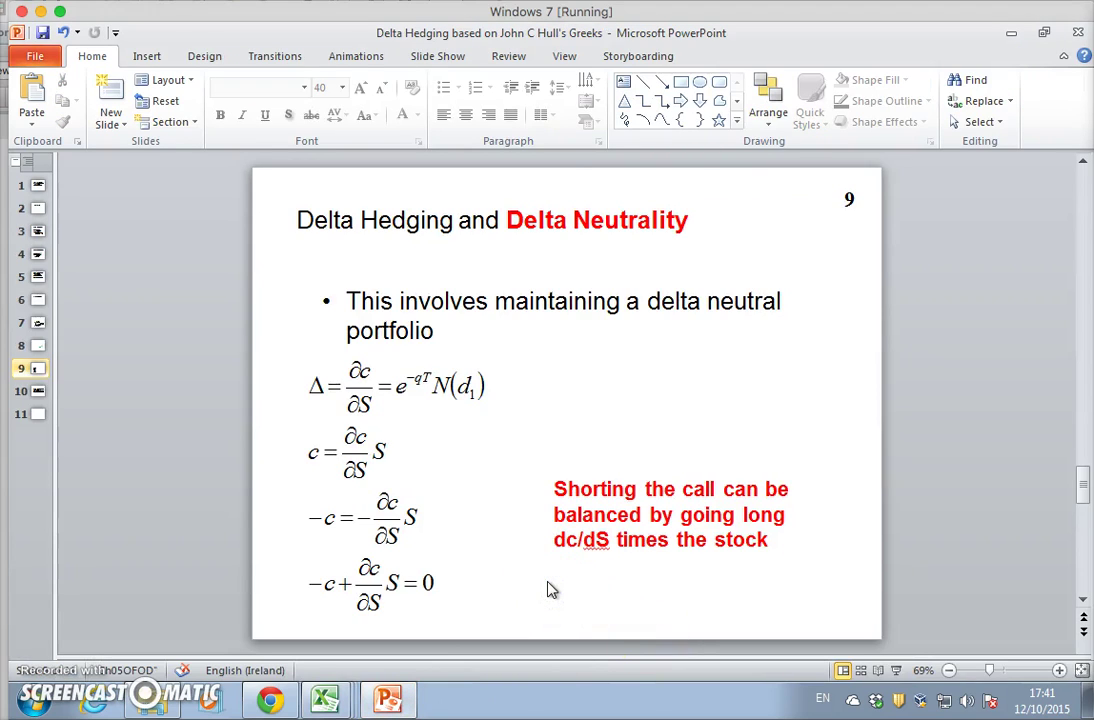
scroll(550, 590, "up", 4)
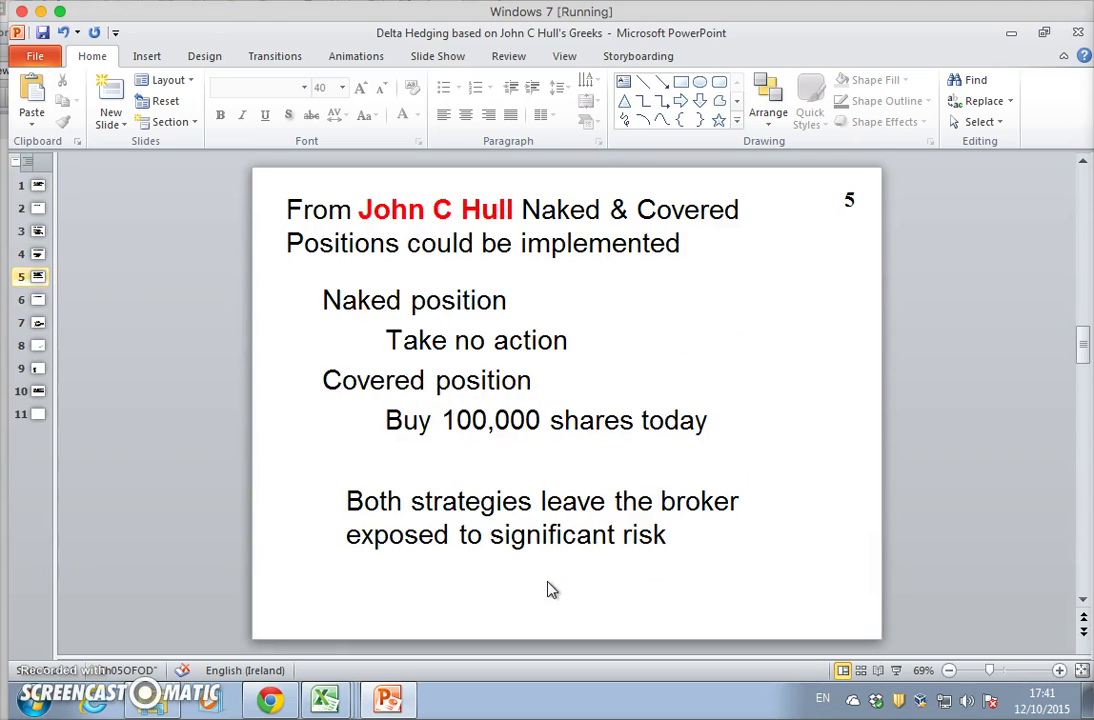
scroll(550, 590, "down", 1)
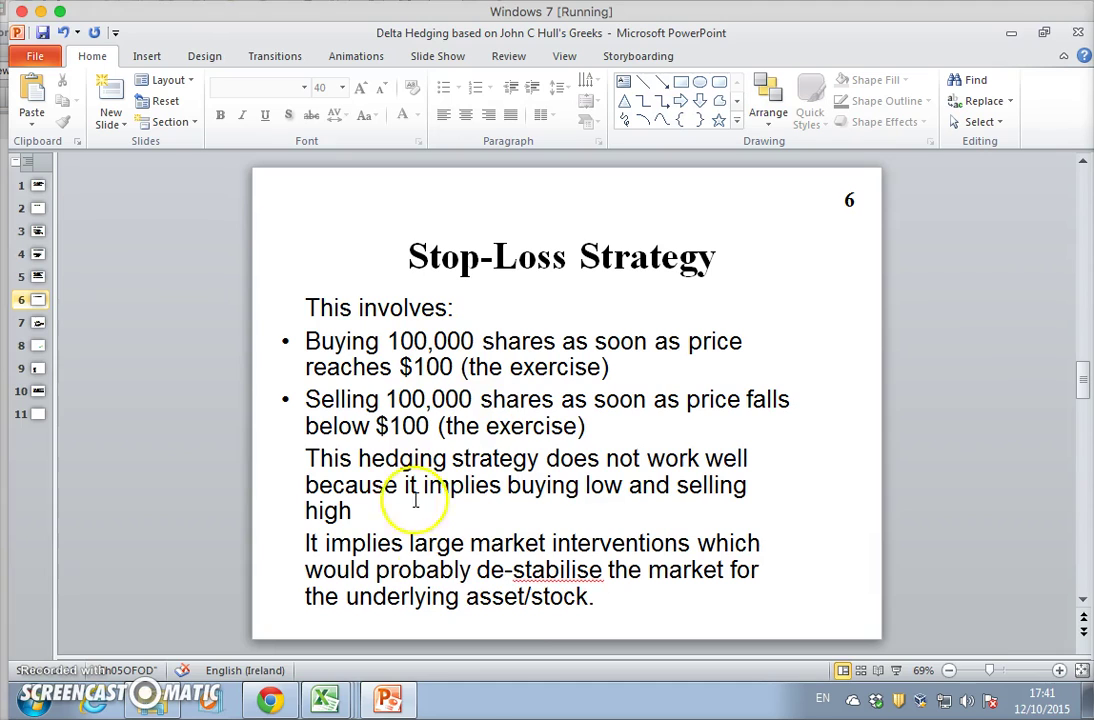
Return to the Delta Hedging 3 workbook and examine the short call and long stock chart on the Hedging A 100,00 calls sheet.
mouse_move(328, 697)
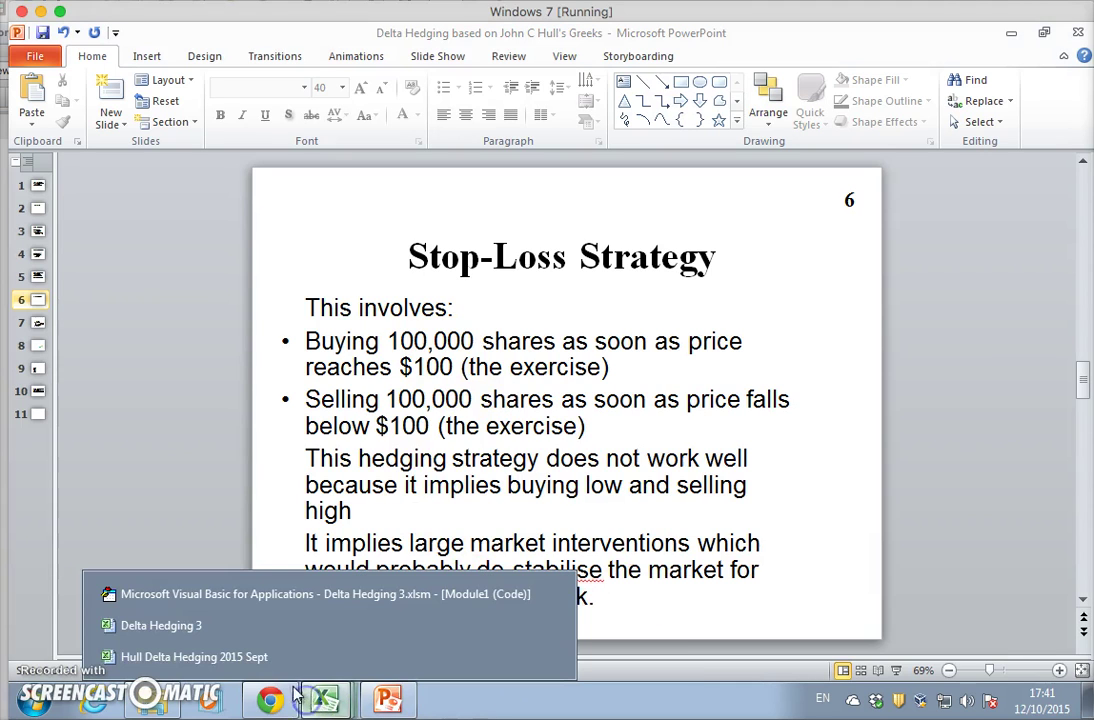
left_click(215, 627)
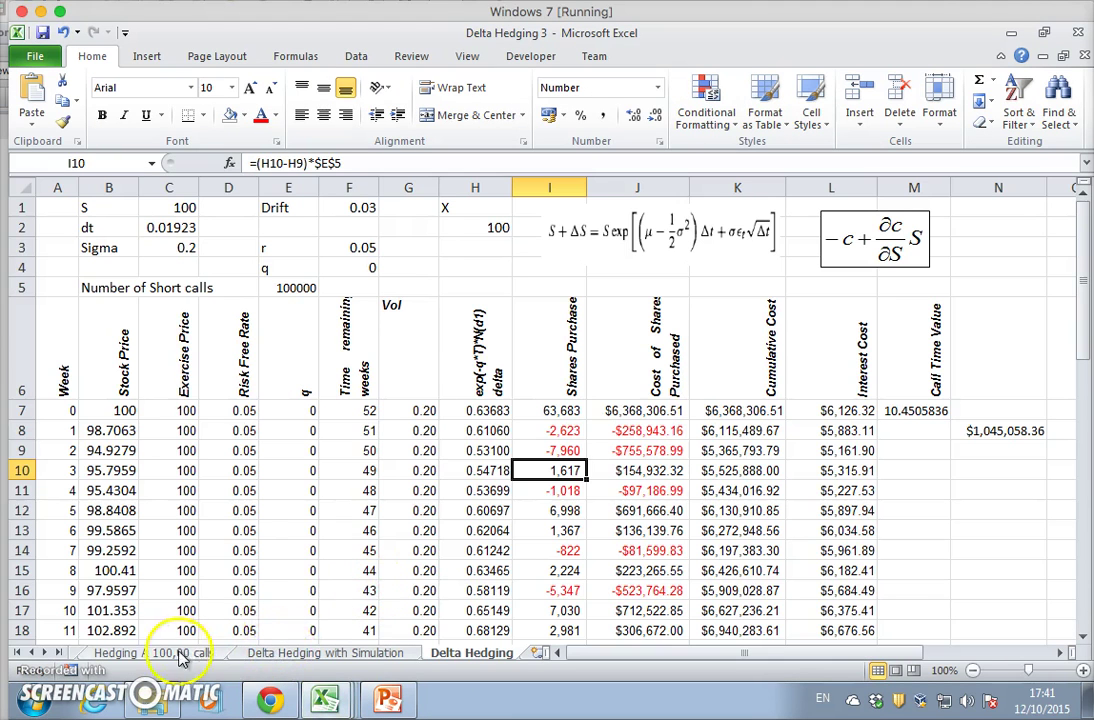
left_click(179, 655)
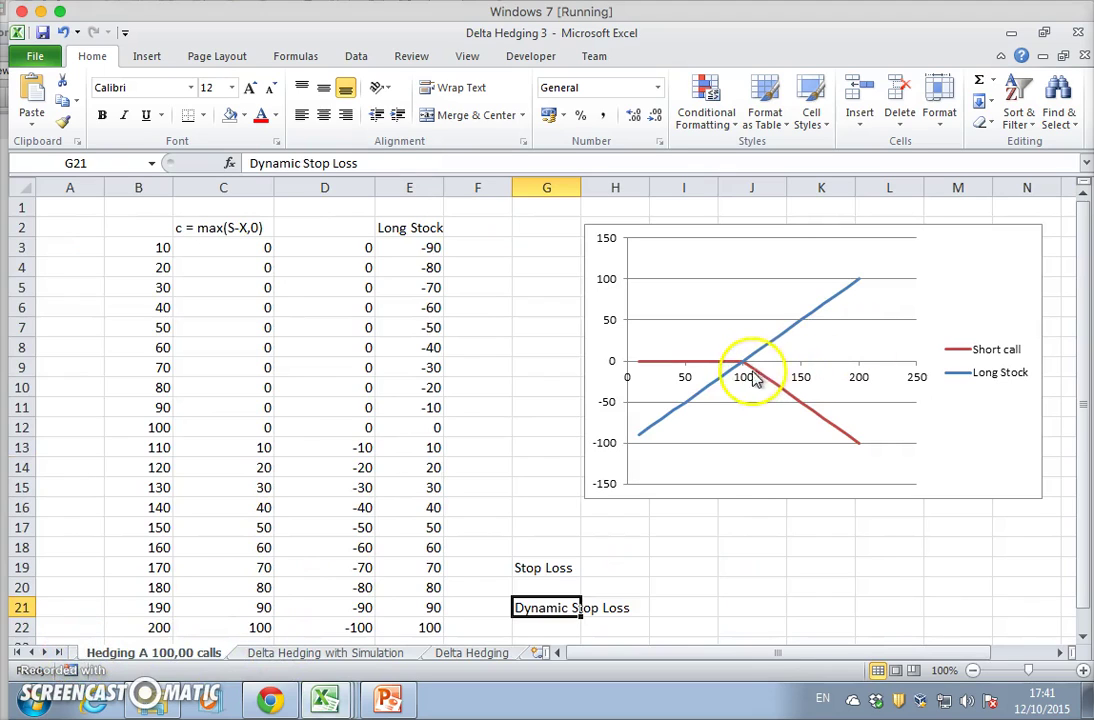
mouse_move(755, 370)
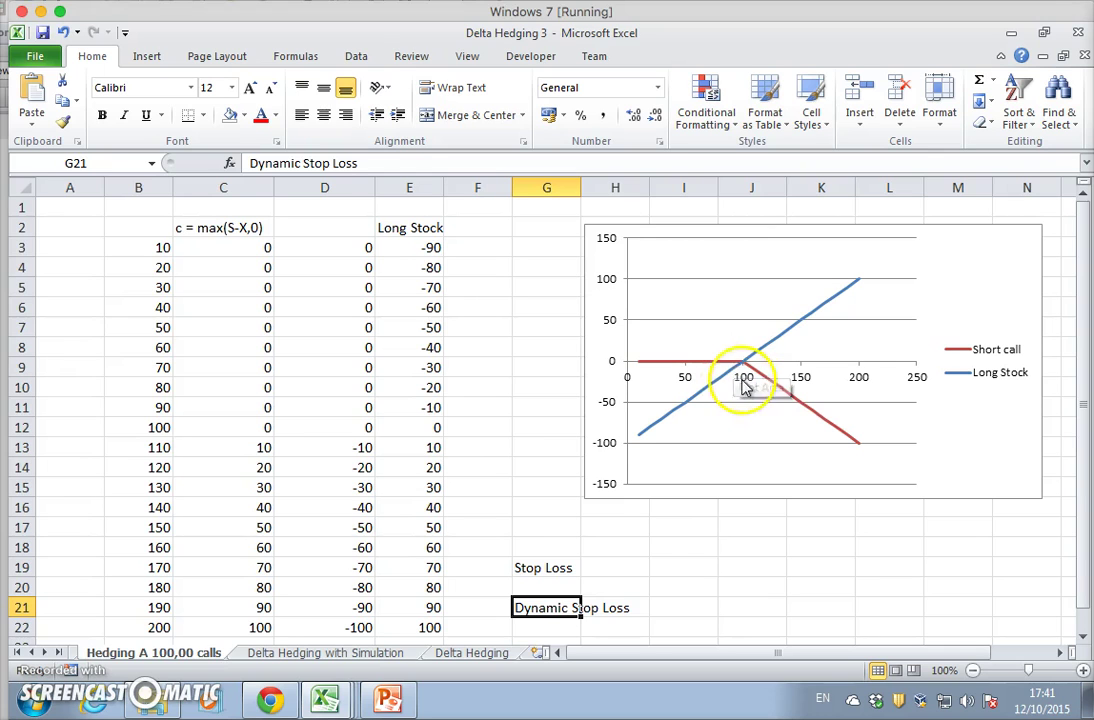
Go back to the Delta Hedging sheet and examine the share costs in J8 and J9 and the shares purchased in I9 to I11.
left_click(494, 655)
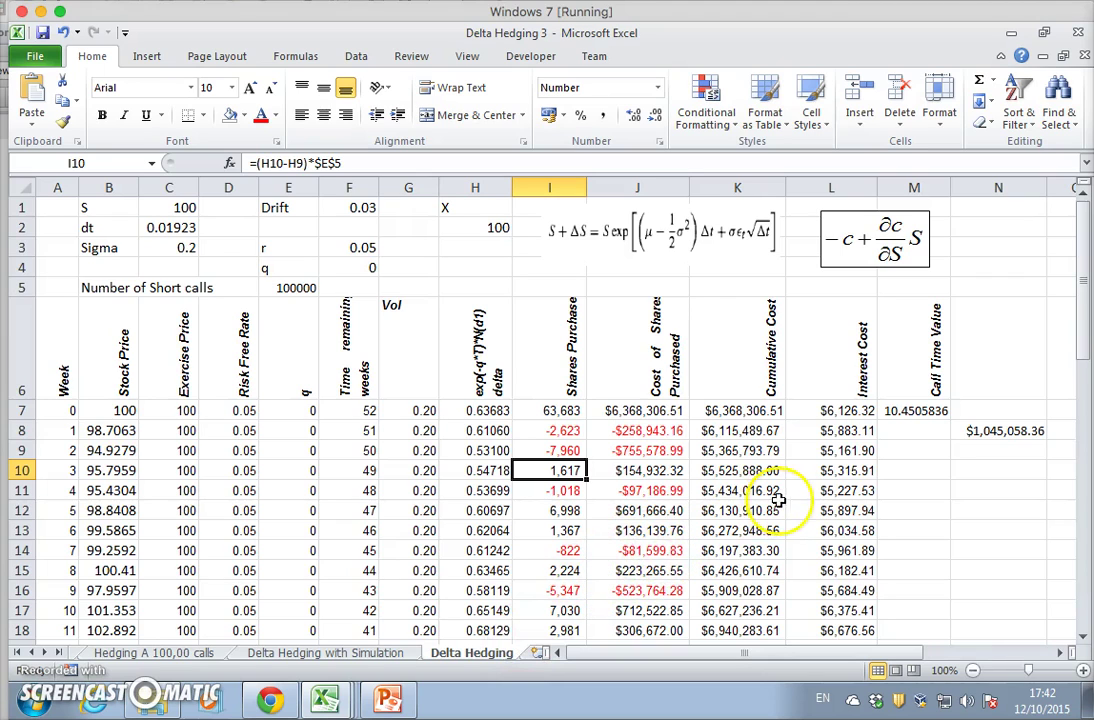
left_click(632, 436)
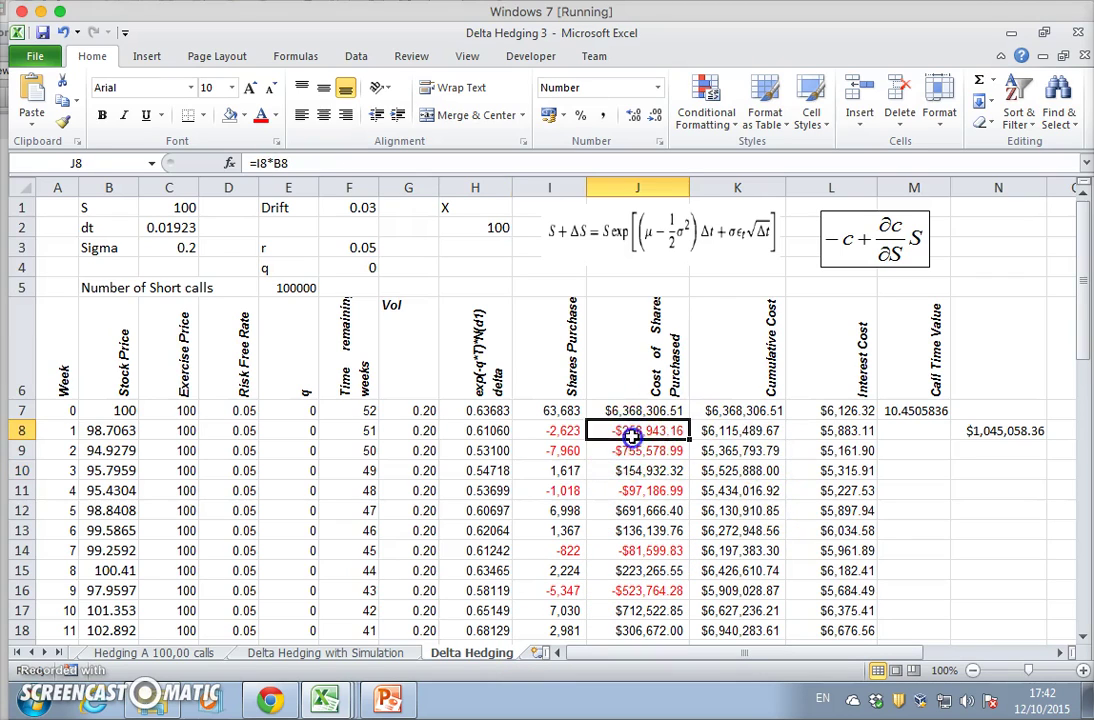
left_click(625, 448)
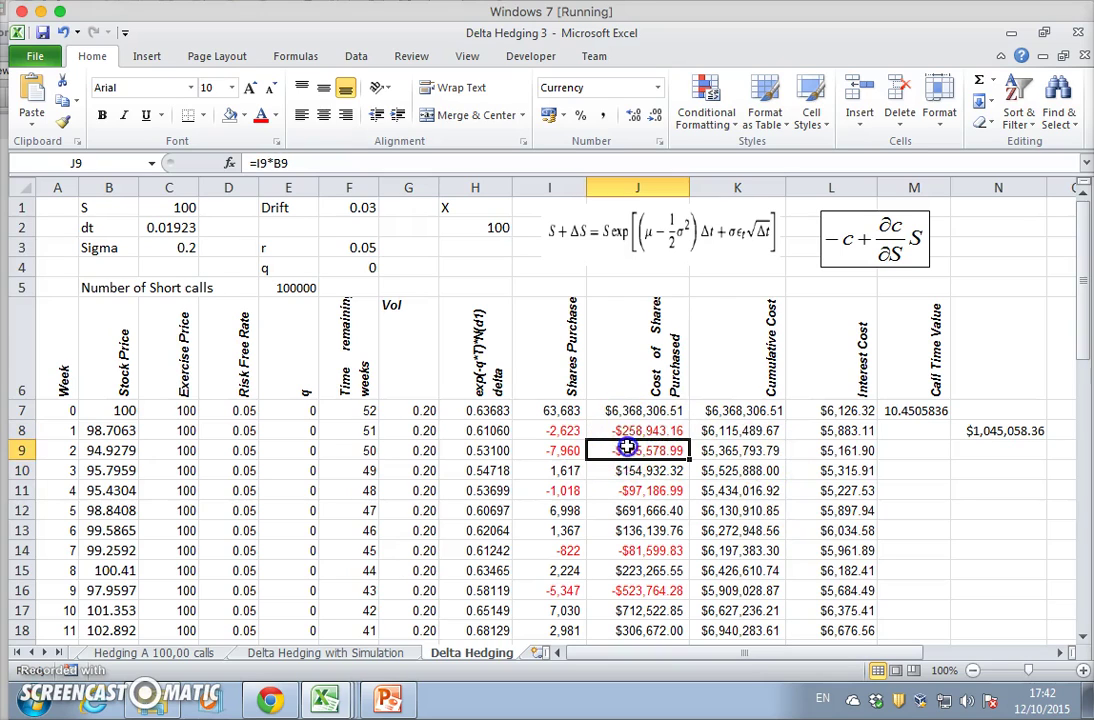
left_click(562, 452)
left_click(561, 470)
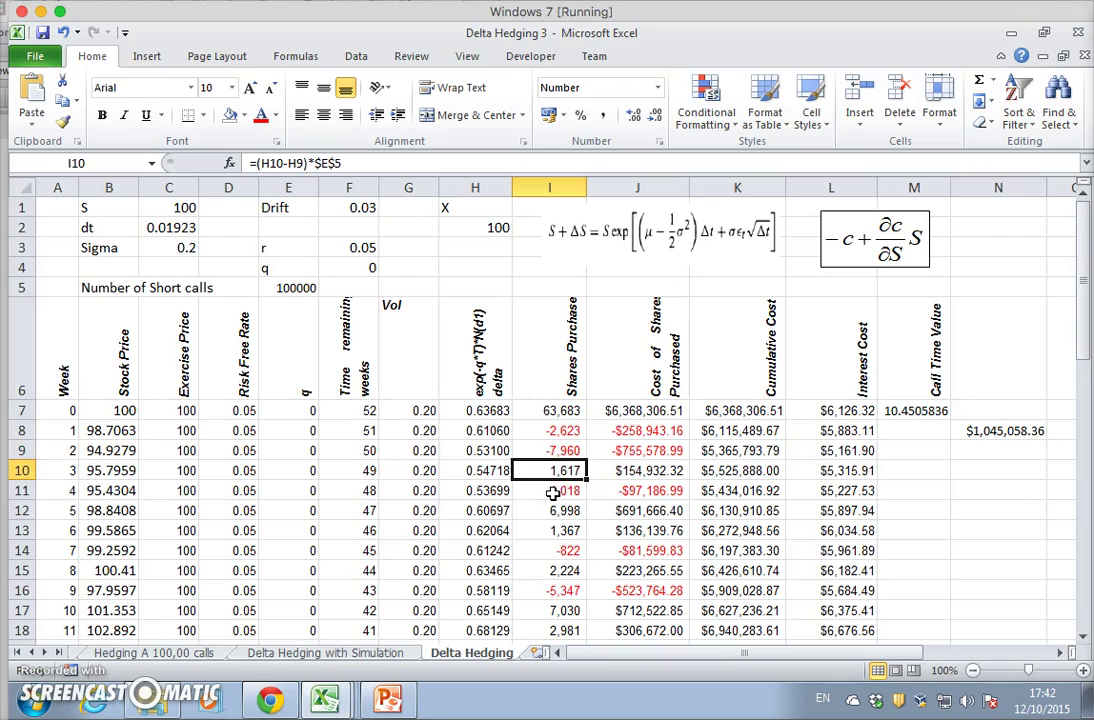
left_click(551, 491)
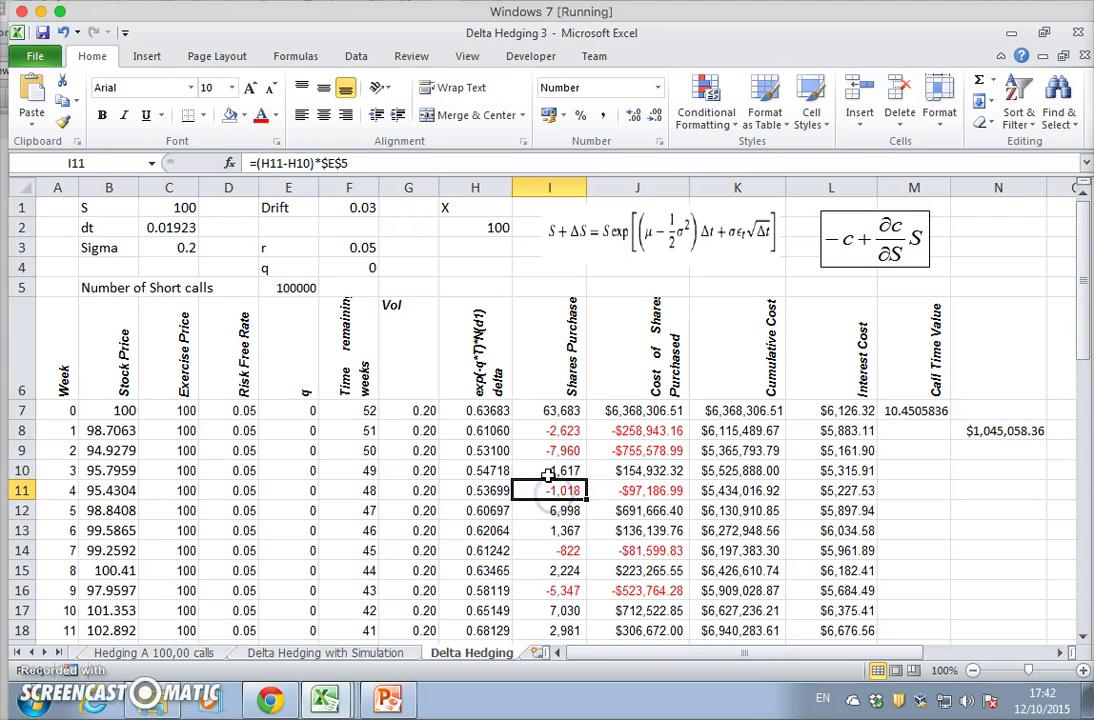
left_click(551, 470)
left_click(549, 451)
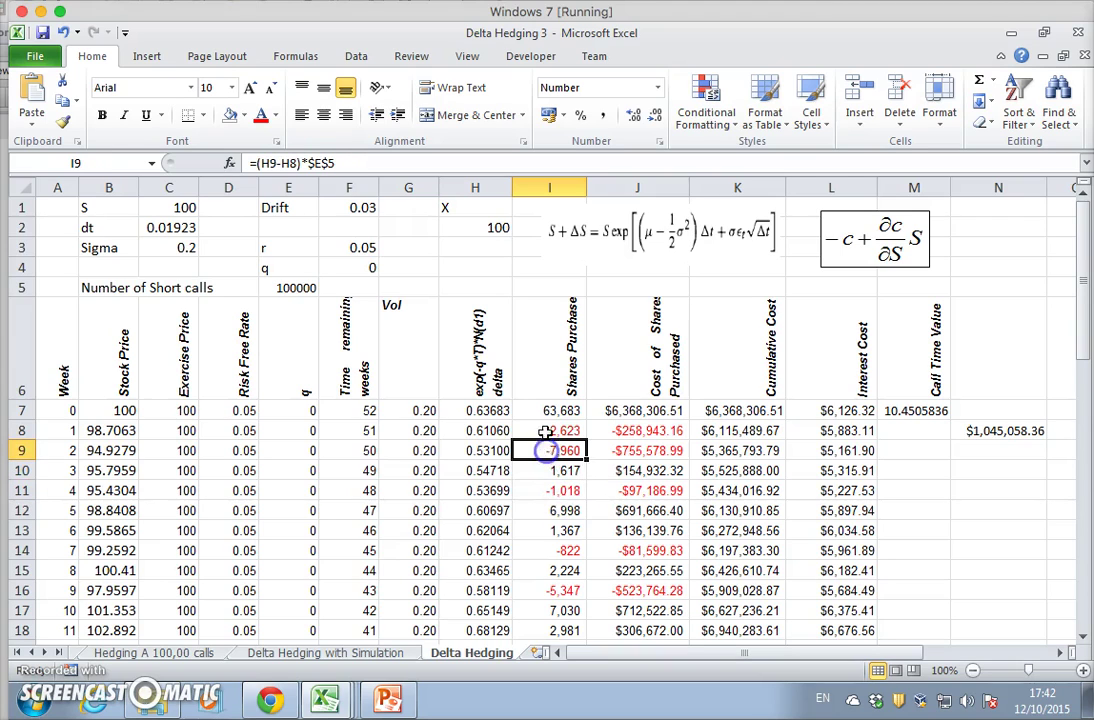
left_click(546, 470)
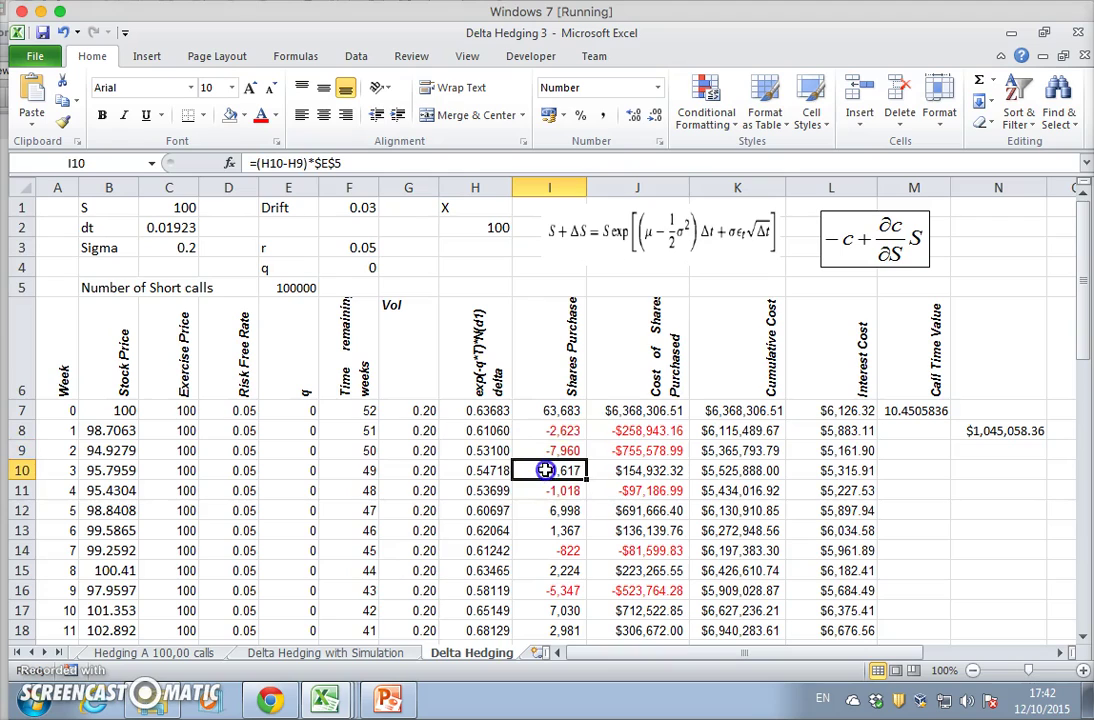
left_click(547, 490)
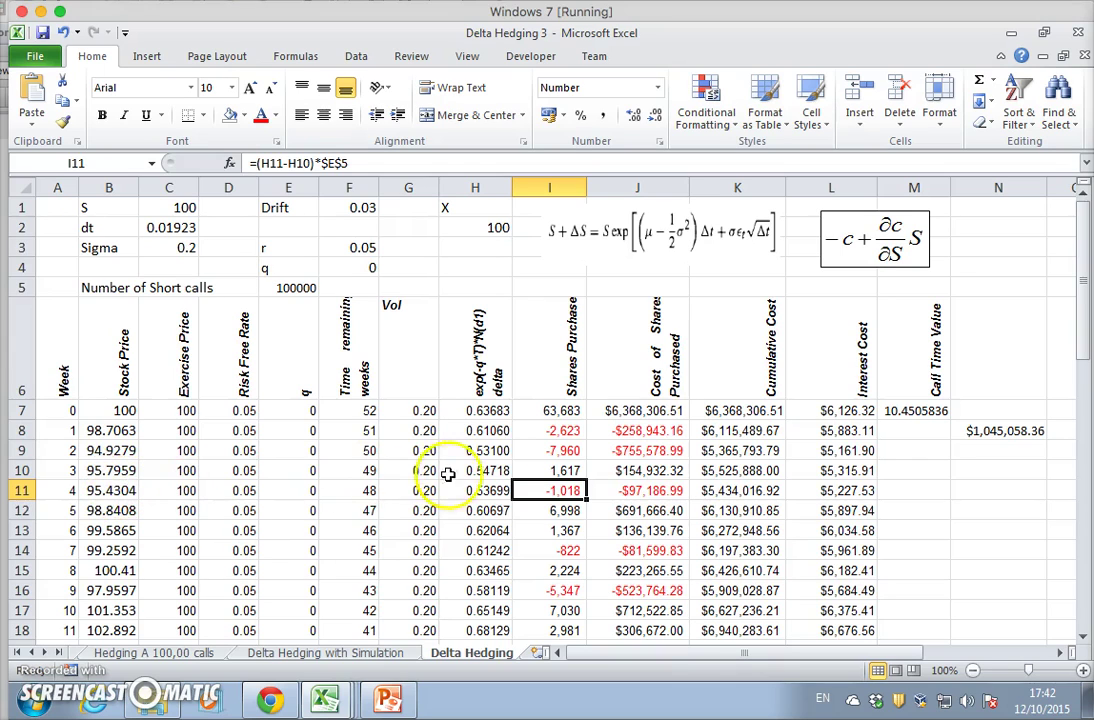
Examine the week 5 stock price and shares purchased formulas in B12 and I12, and select the whole of row 12.
left_click(110, 510)
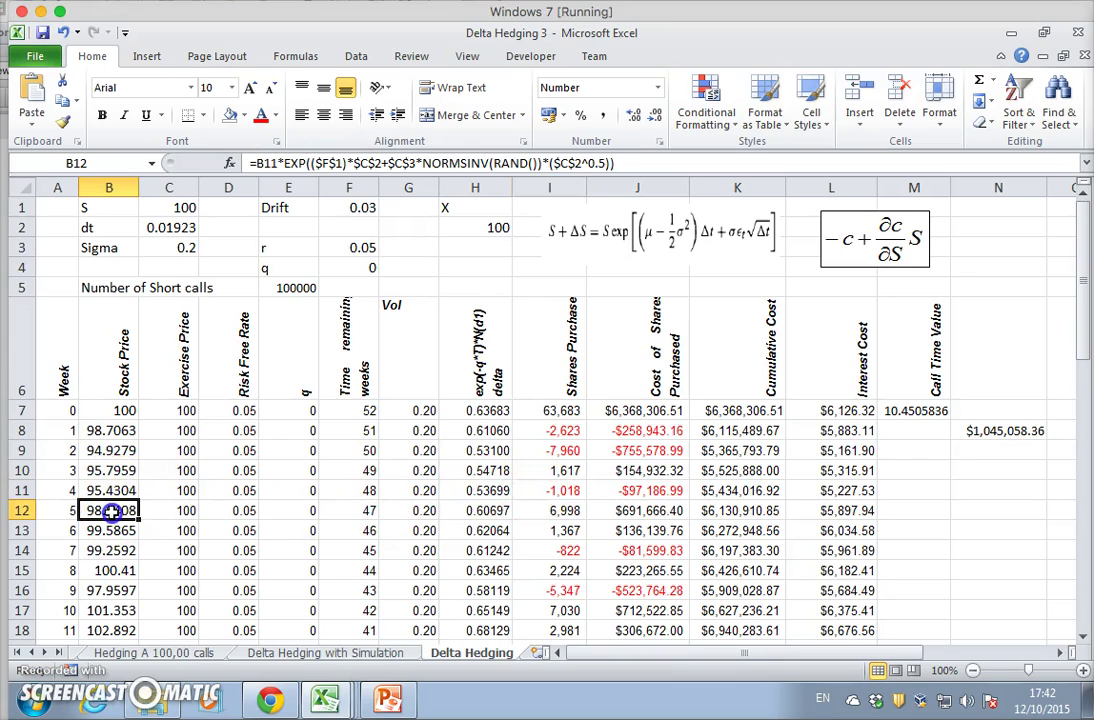
left_click(553, 510)
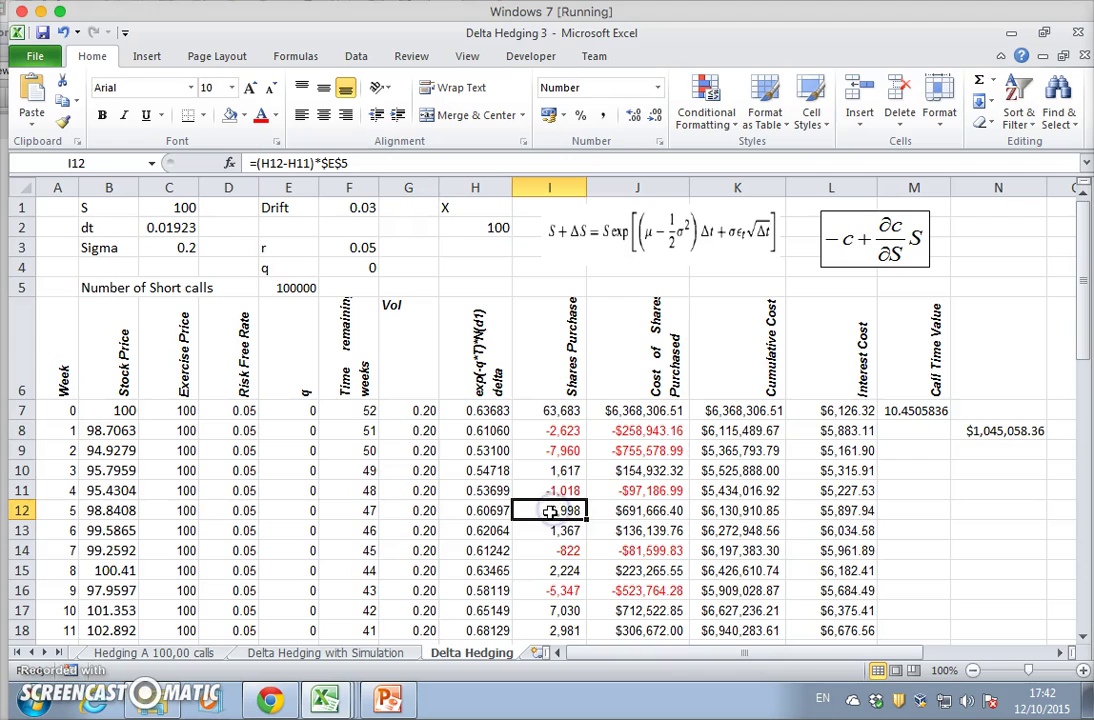
left_click(18, 510)
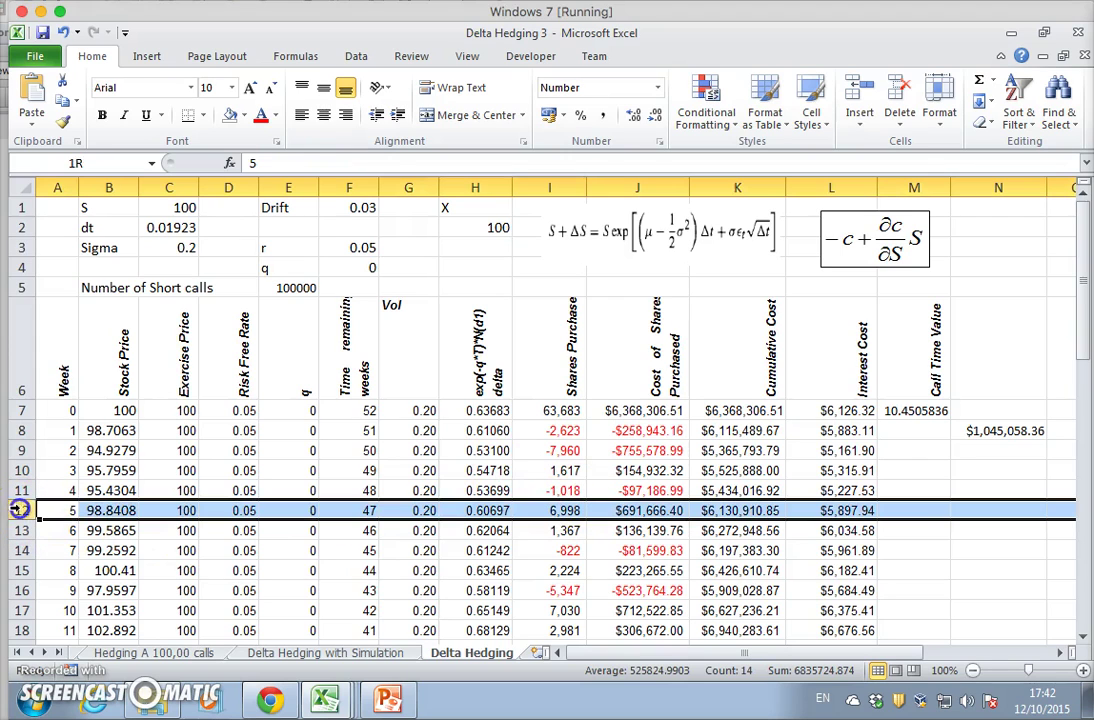
left_click(466, 56)
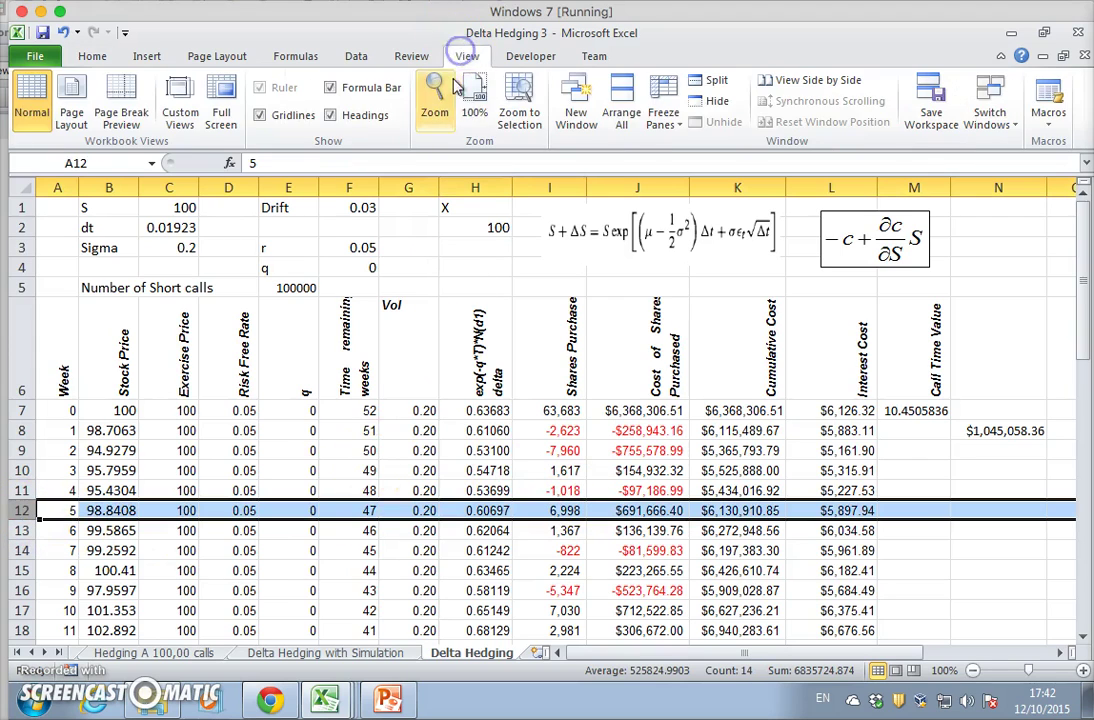
Enlarge the stock price equation picture to span from column I into column L, and shift the −c + (∂c/∂S)S expression right towards column N.
left_click(560, 222)
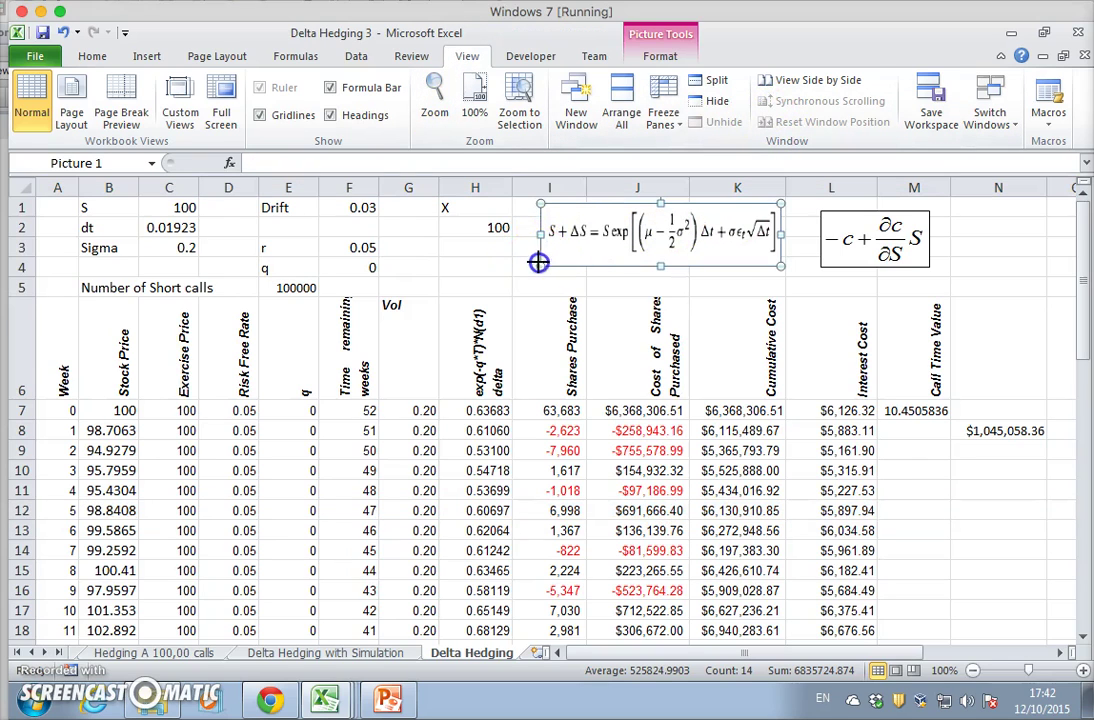
left_click_drag(537, 263, 521, 270)
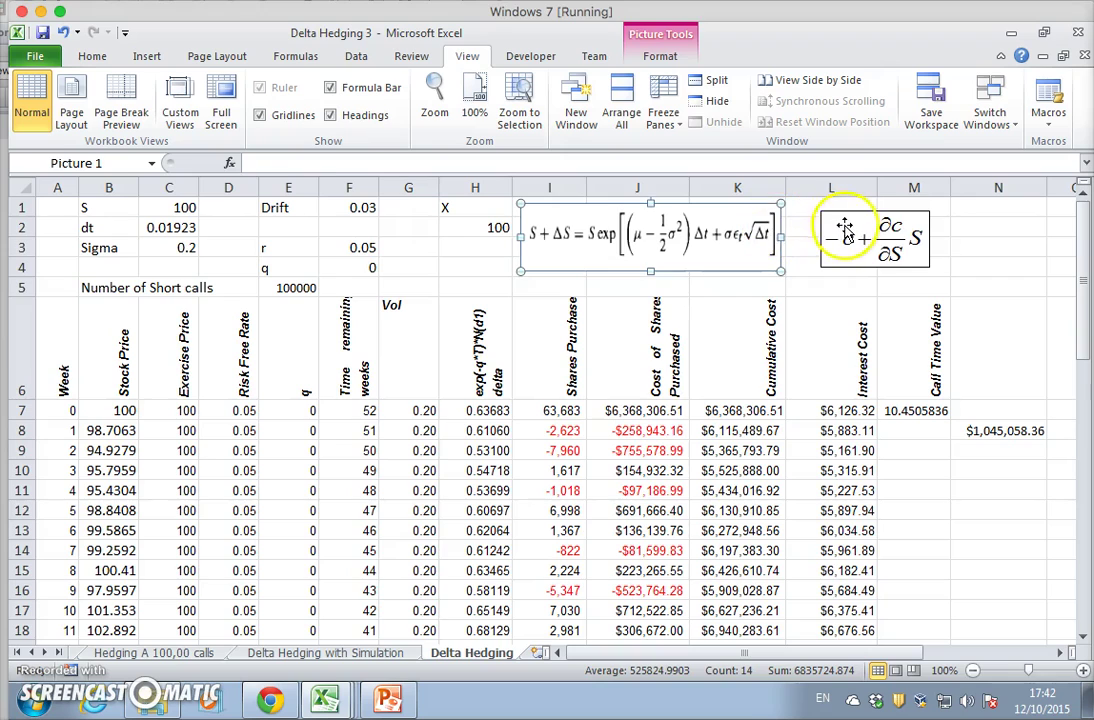
left_click_drag(845, 228, 876, 229)
left_click(750, 241)
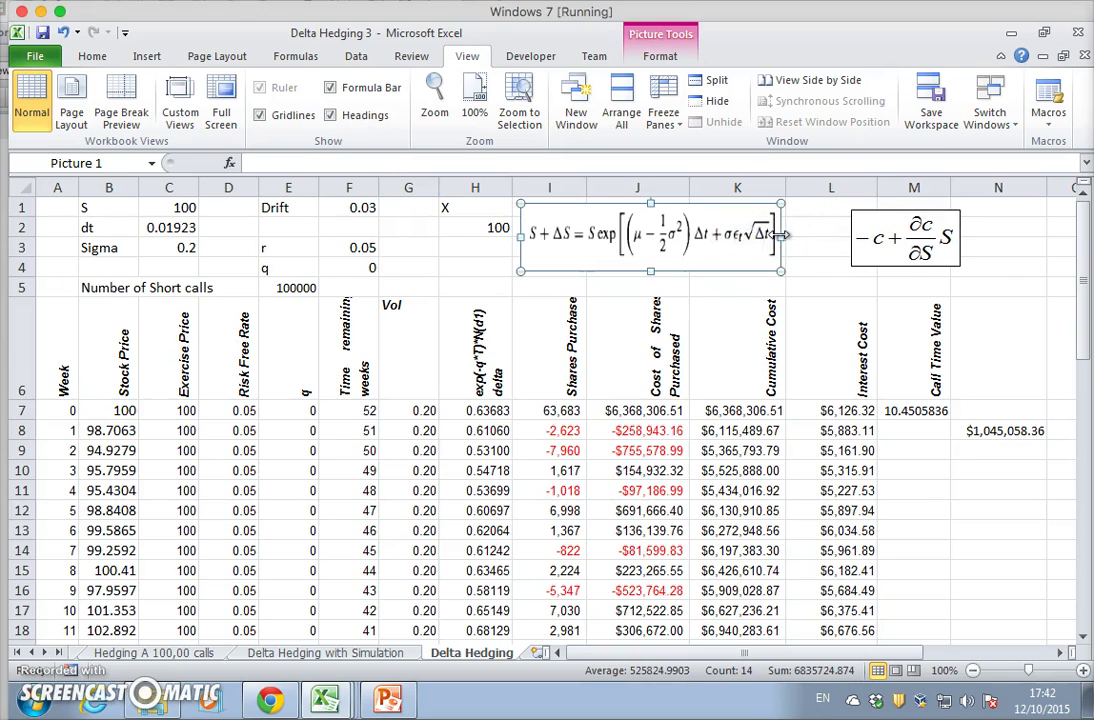
left_click_drag(780, 234, 812, 237)
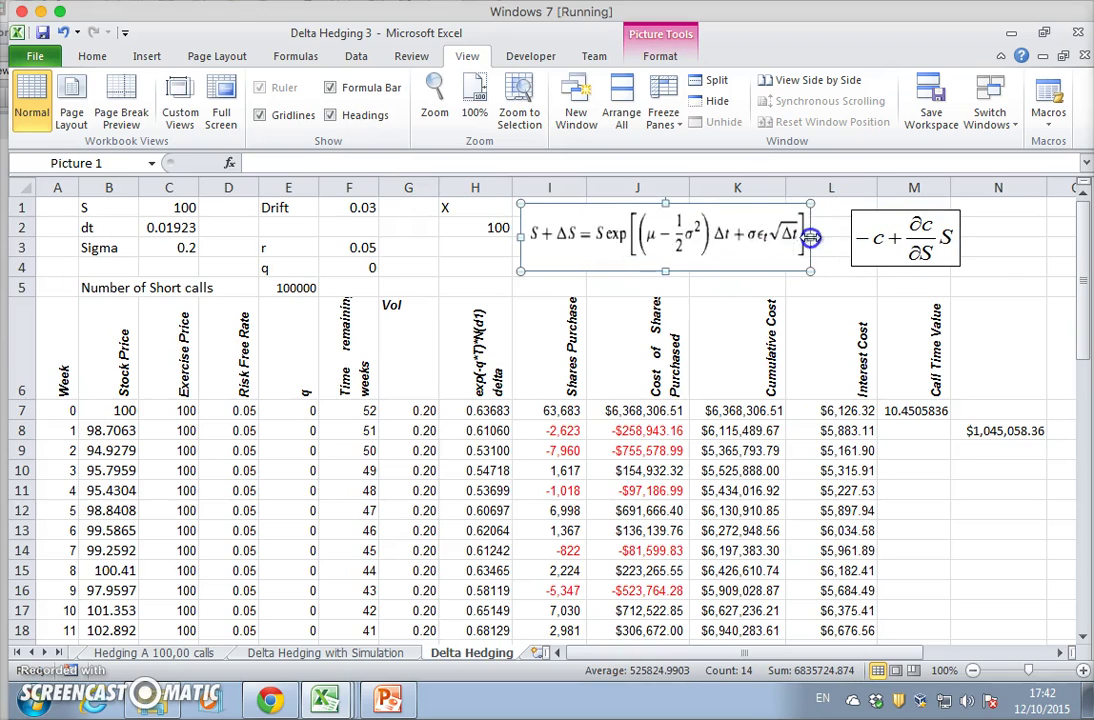
Freeze the panes at row 11 so that rows 1 to 10 stay in view while the sheet scrolls.
left_click(910, 253)
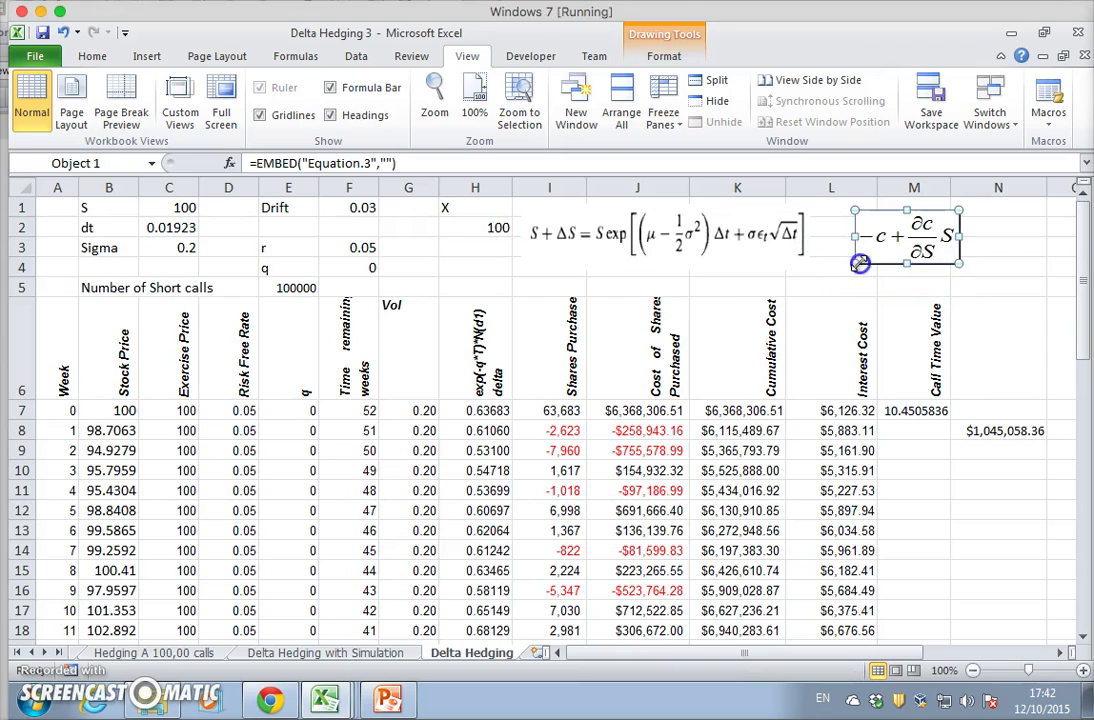
left_click(882, 285)
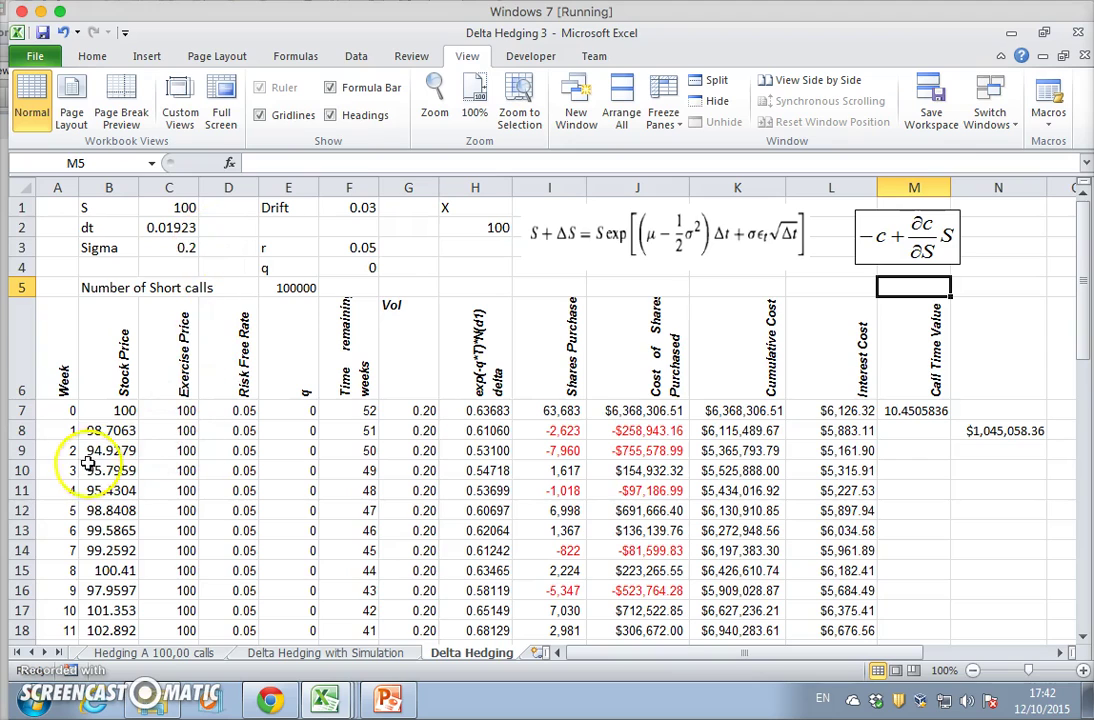
left_click(20, 530)
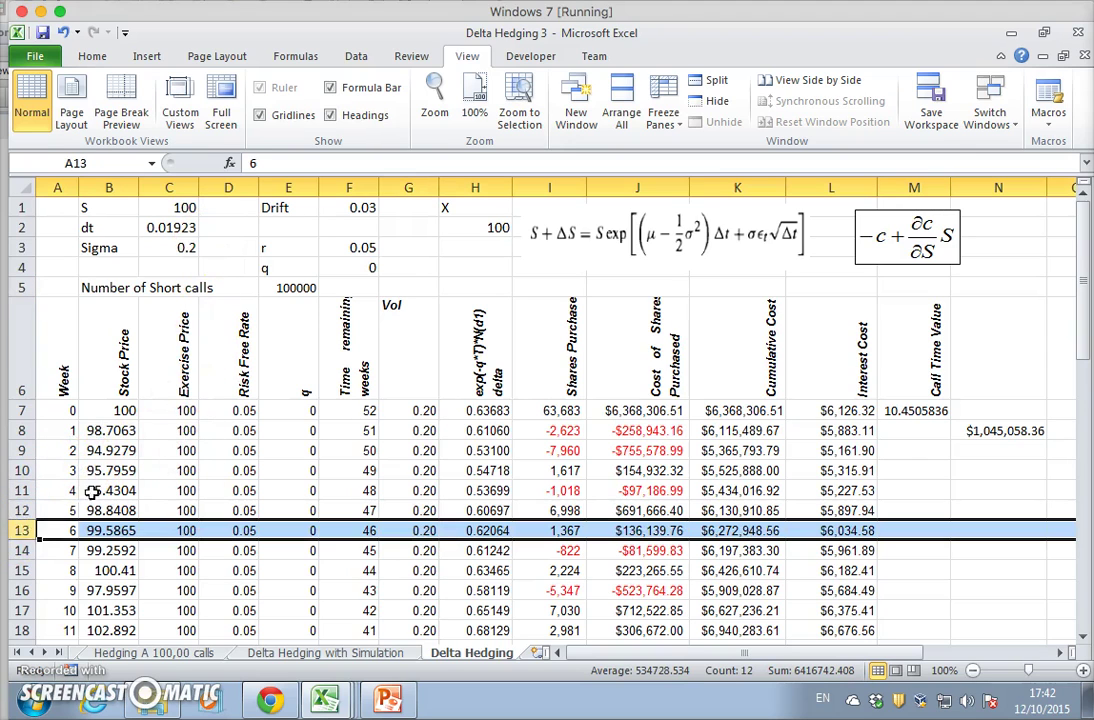
left_click(20, 490)
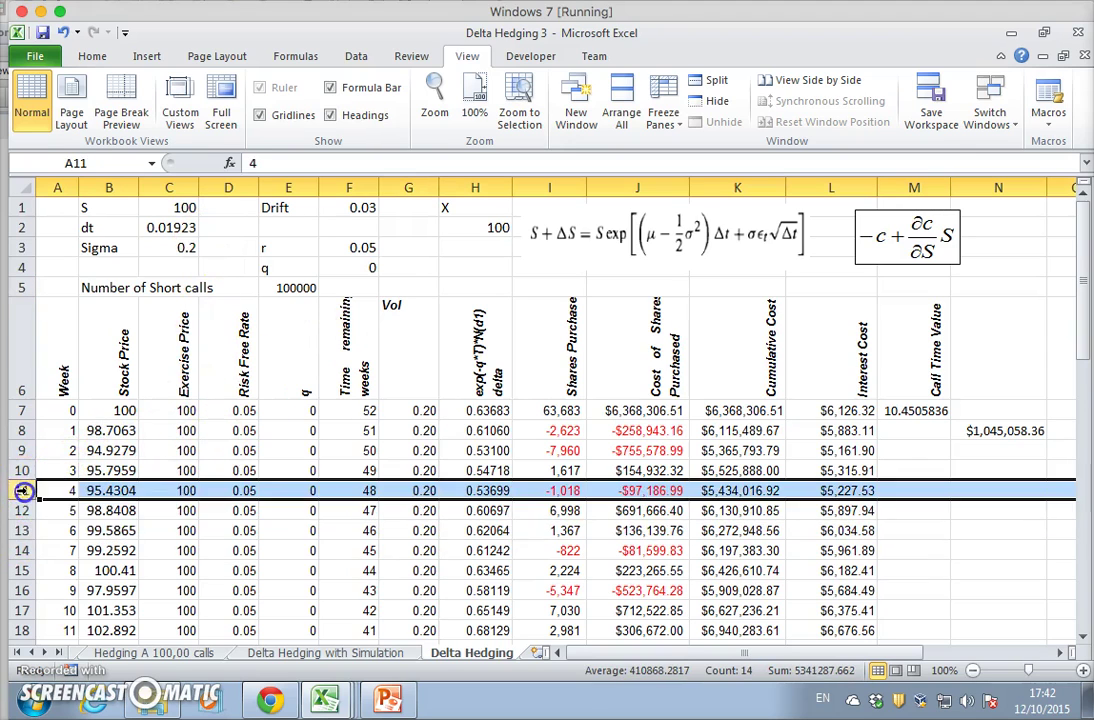
left_click(659, 118)
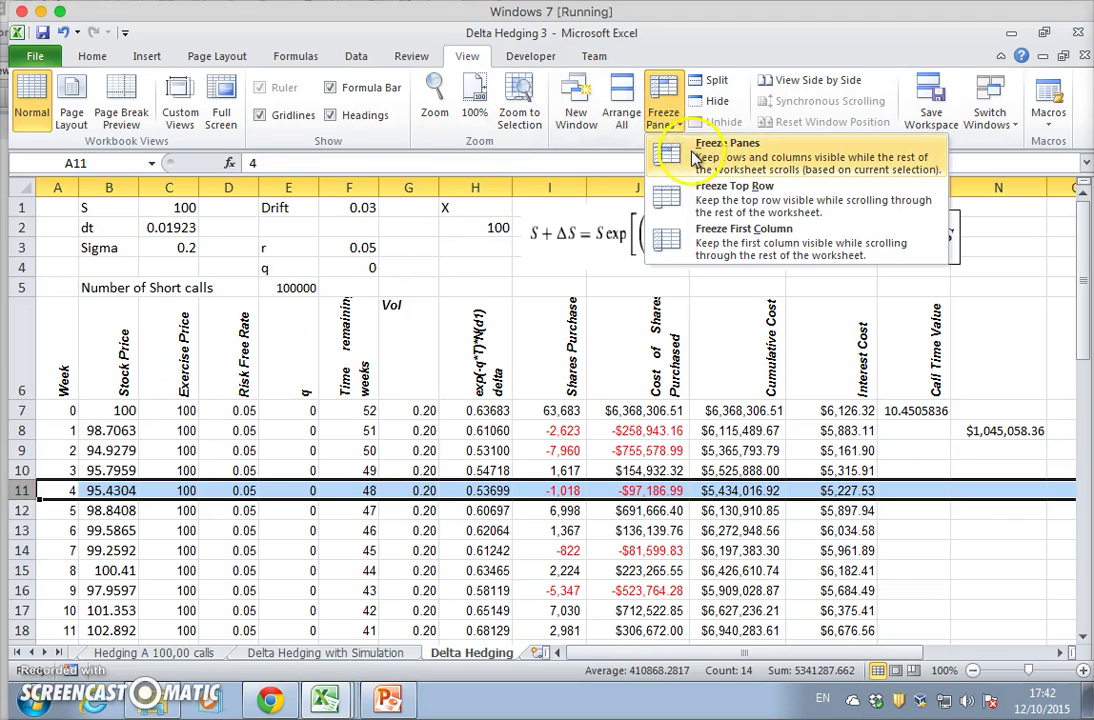
left_click(680, 148)
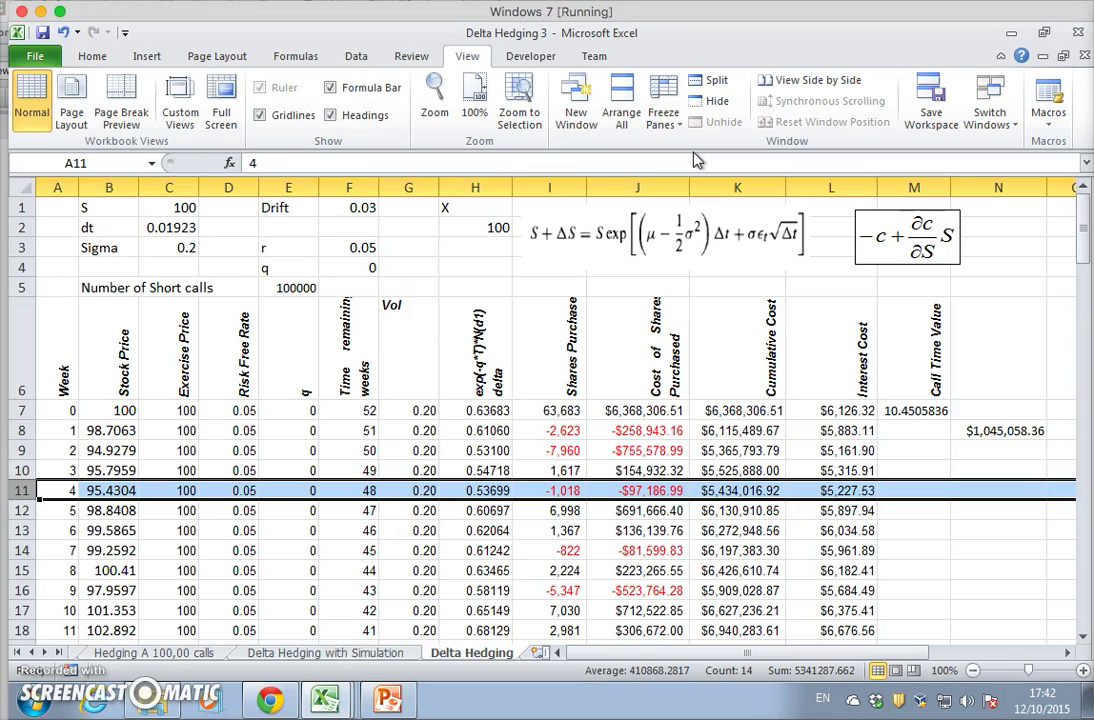
Go through the simulation down to week 52 and examine the final cumulative cost formula in K59.
left_click(604, 455)
scroll(607, 462, "down", 2)
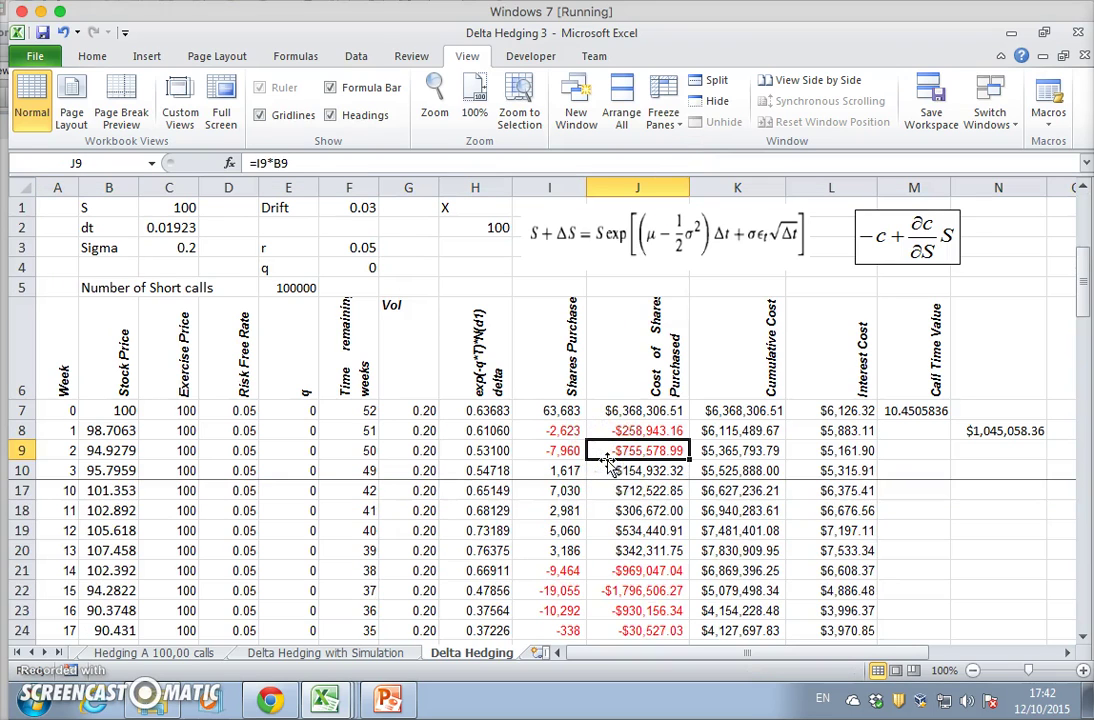
scroll(594, 575, "down", 8)
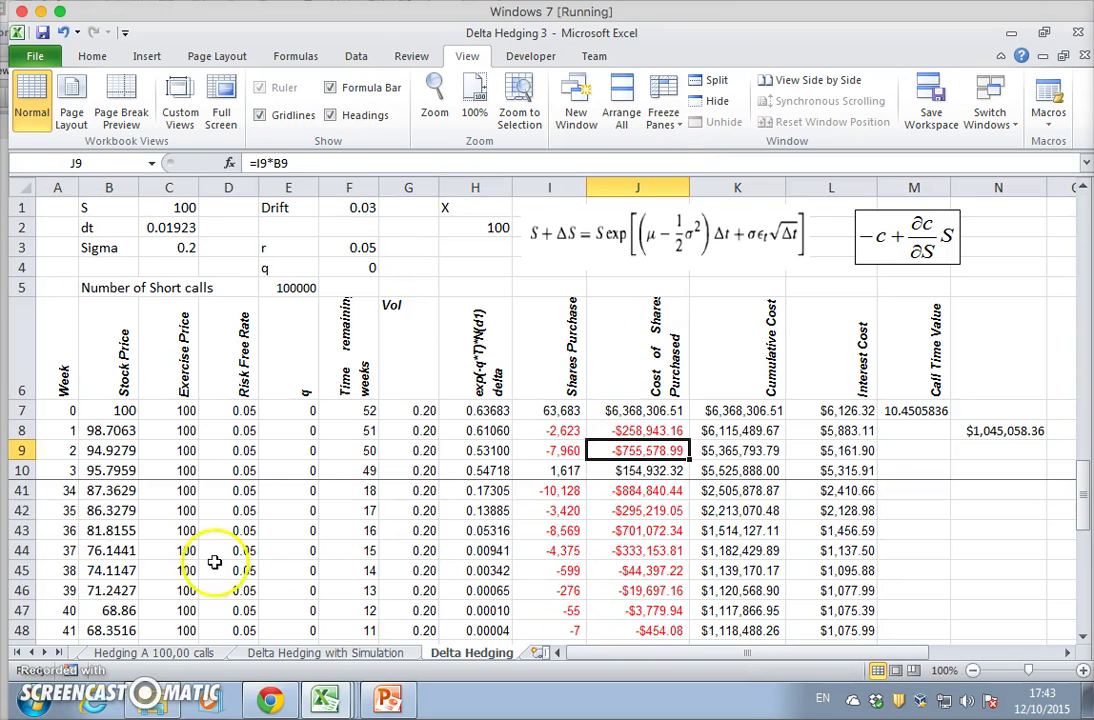
left_click(73, 510)
scroll(90, 507, "down", 6)
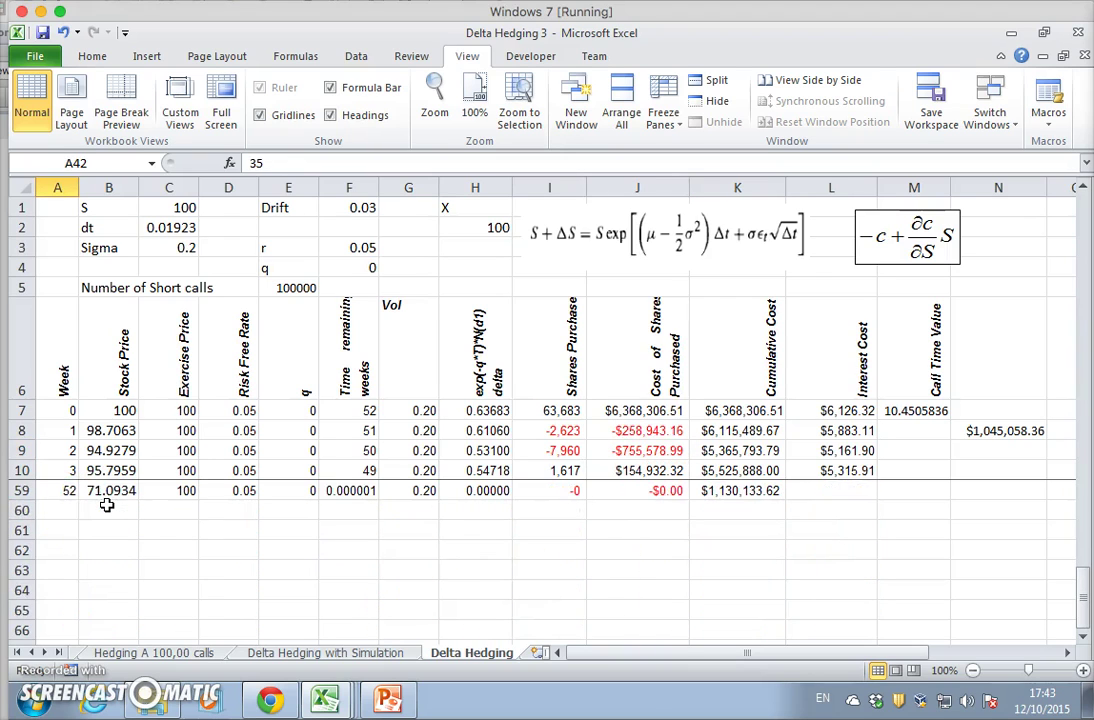
scroll(106, 507, "up", 1)
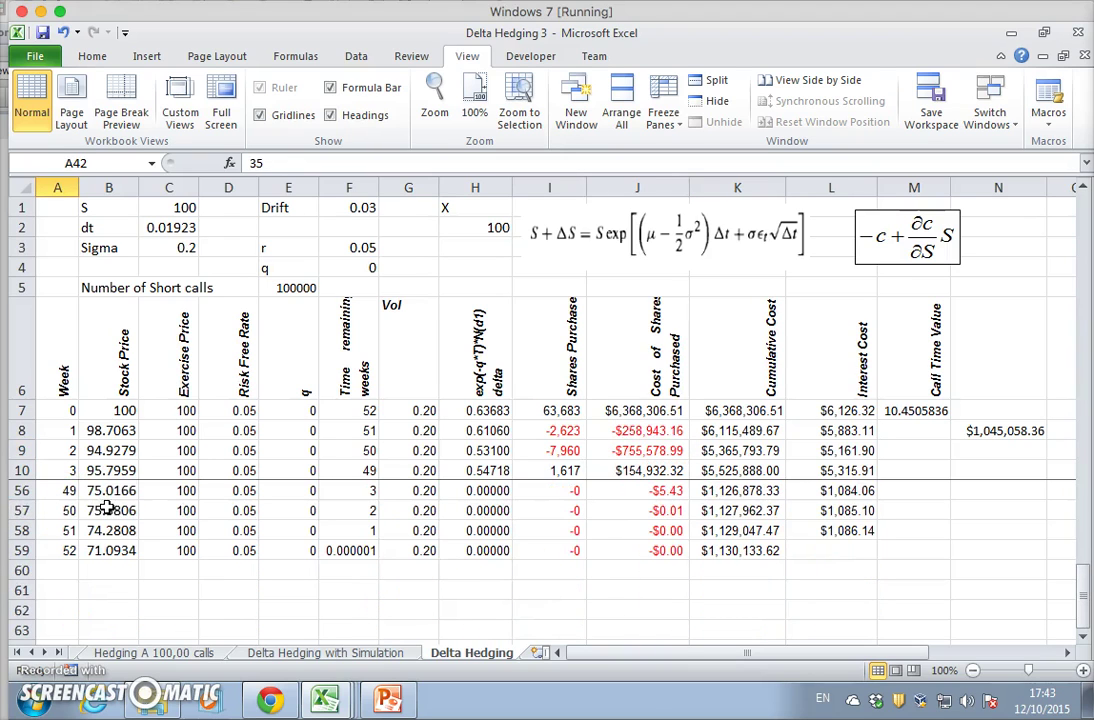
left_click(760, 551)
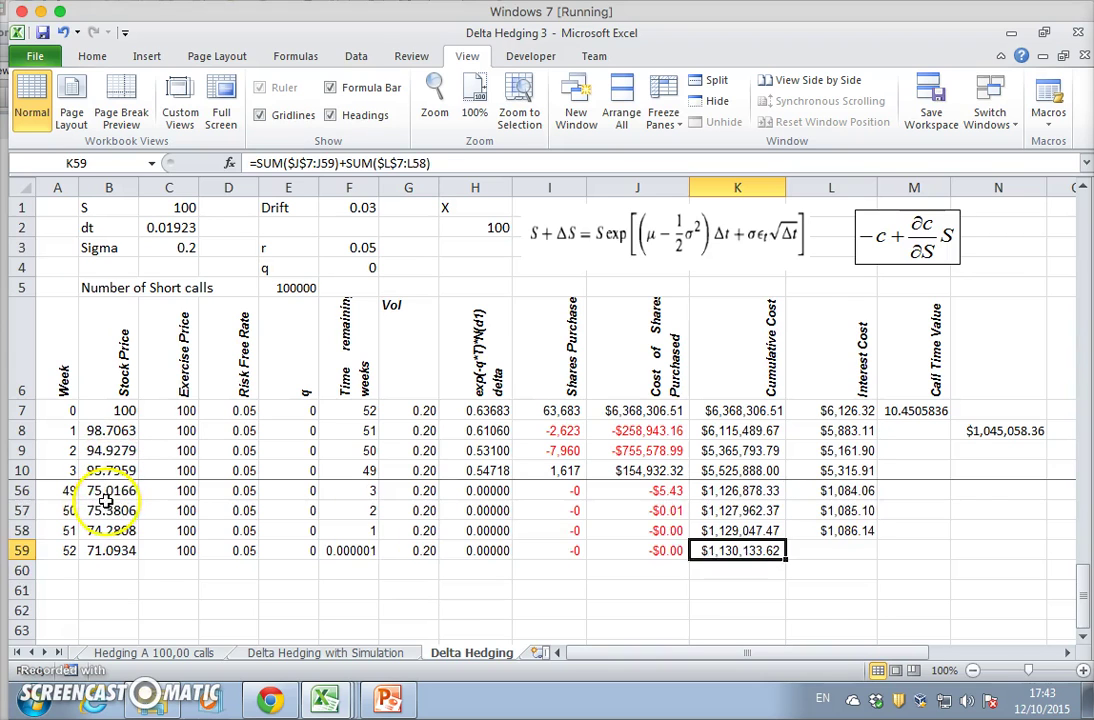
Review the mid-year weeks and examine the delta formula in H32 and the shares purchased formulas in I35 and I36.
scroll(105, 500, "up", 11)
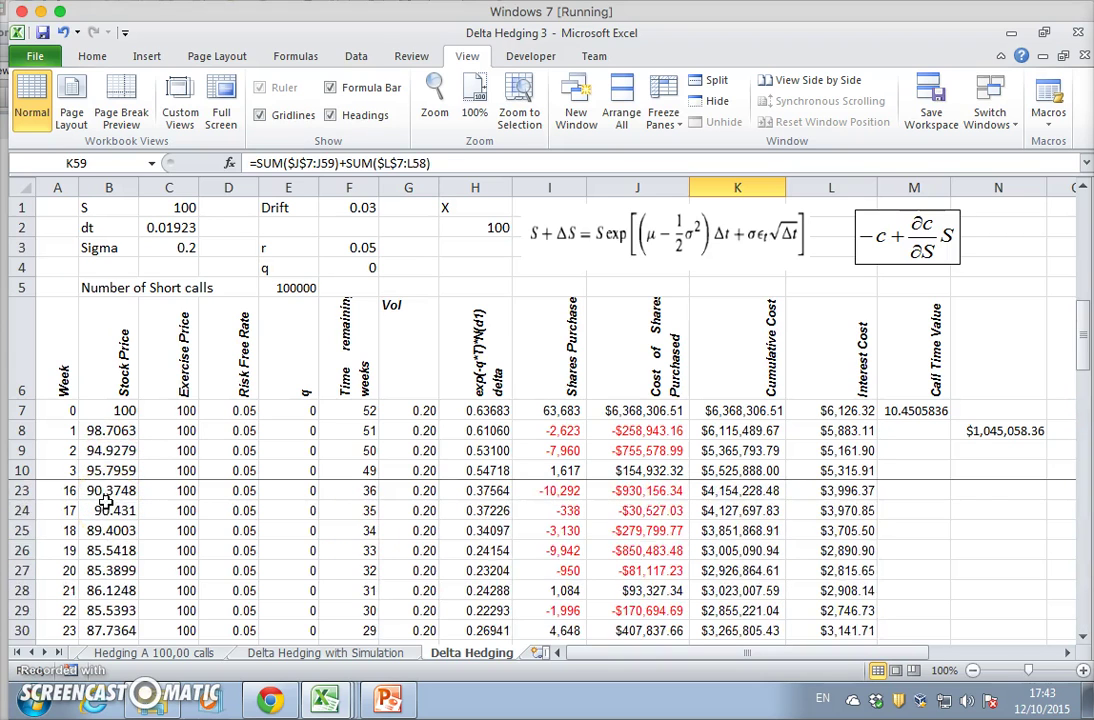
scroll(105, 500, "up", 4)
scroll(105, 500, "down", 10)
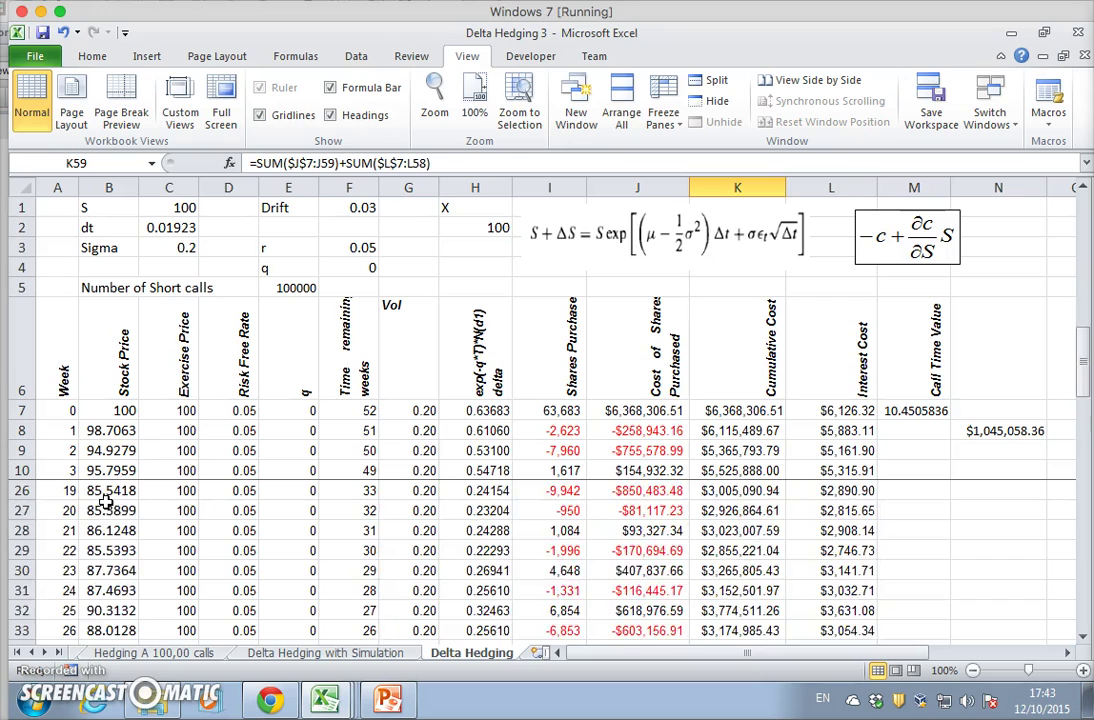
scroll(105, 505, "down", 1)
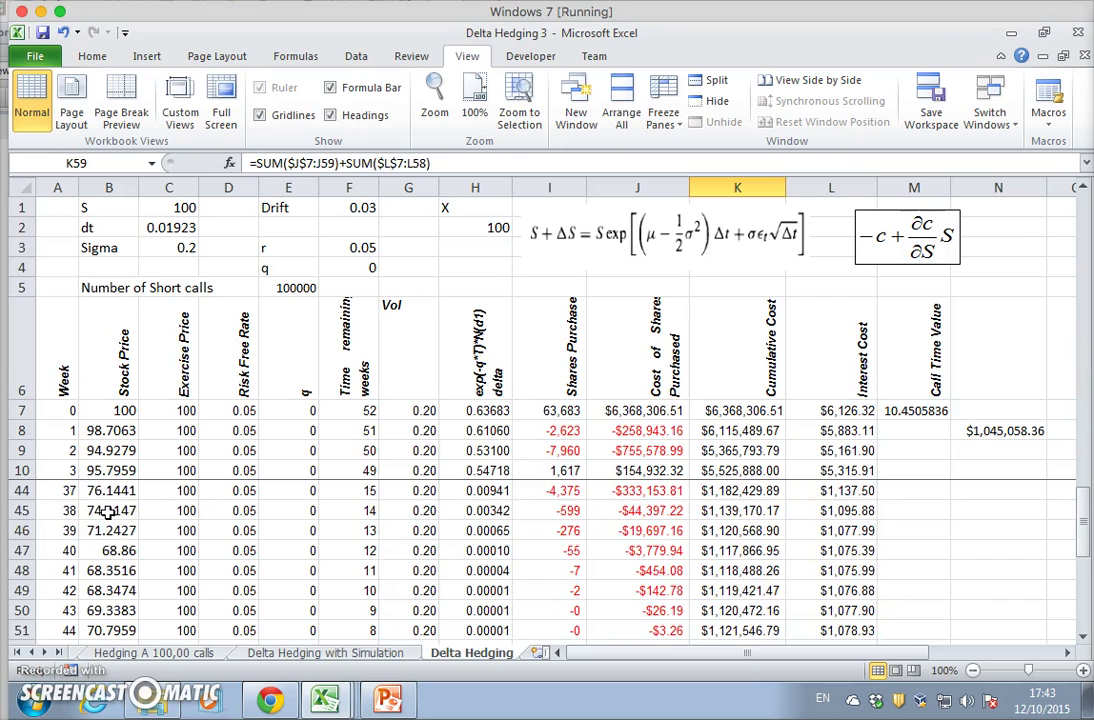
scroll(400, 450, "up", 4)
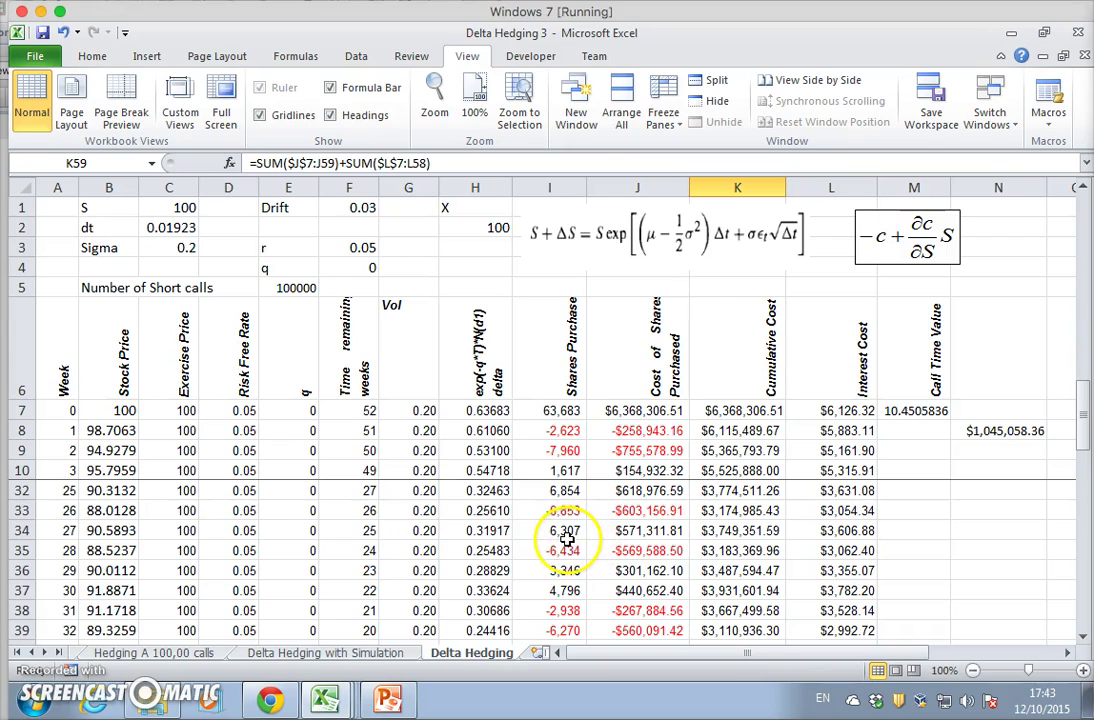
left_click(470, 491)
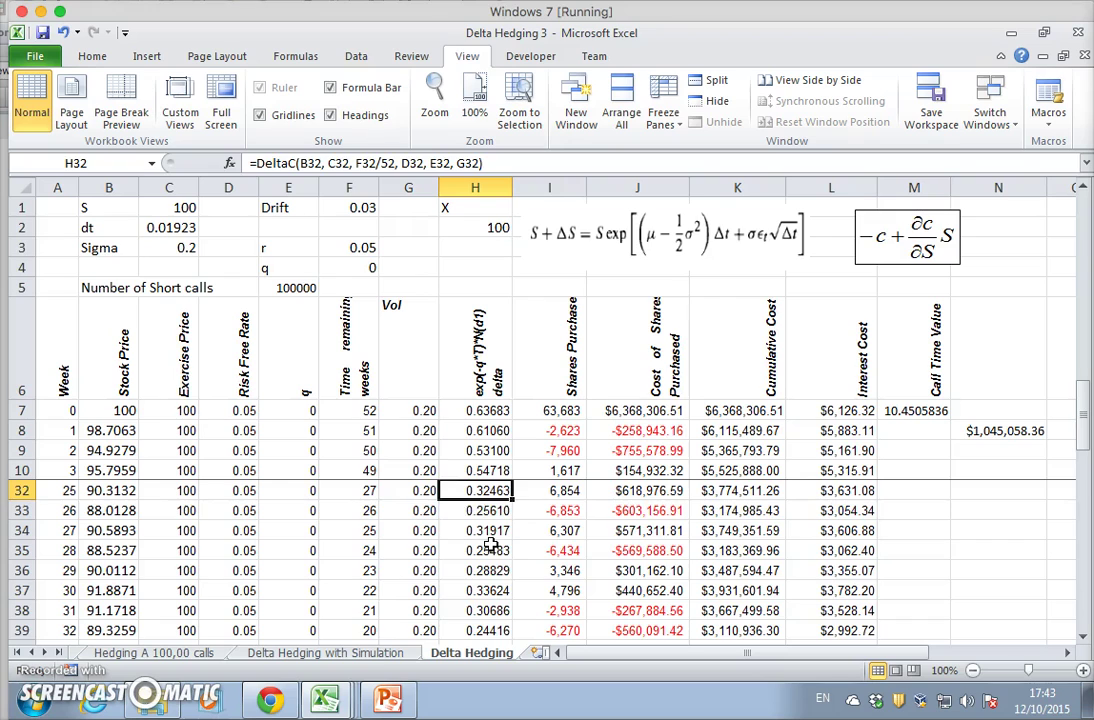
scroll(492, 545, "down", 1)
left_click(540, 496)
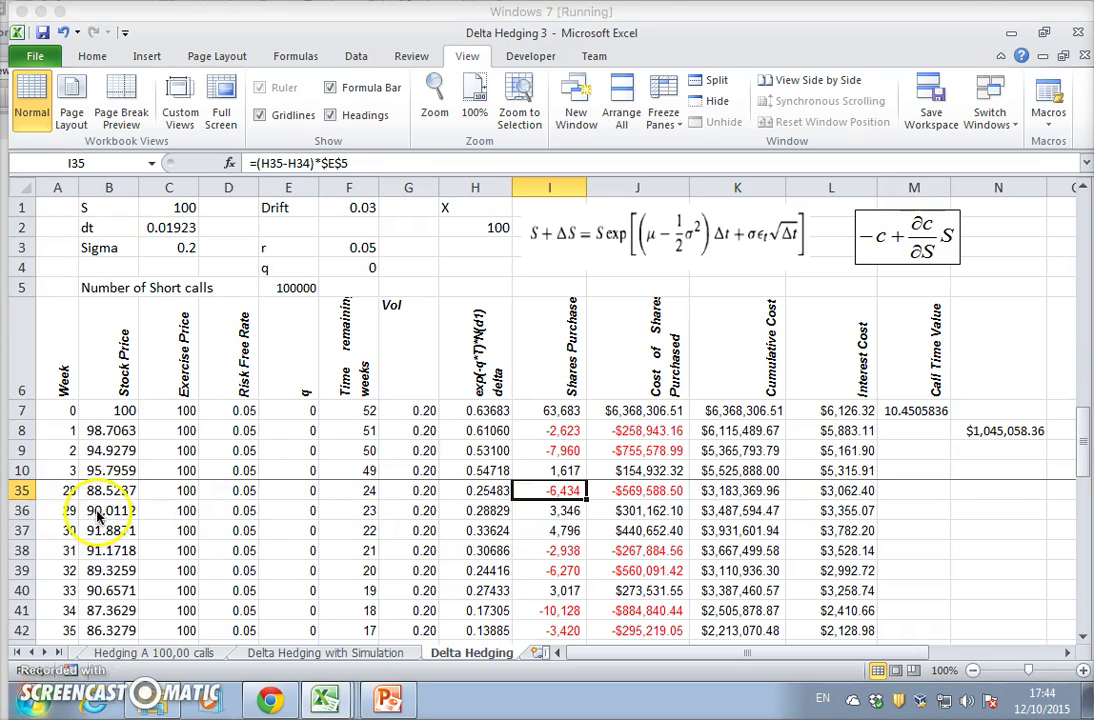
left_click(560, 512)
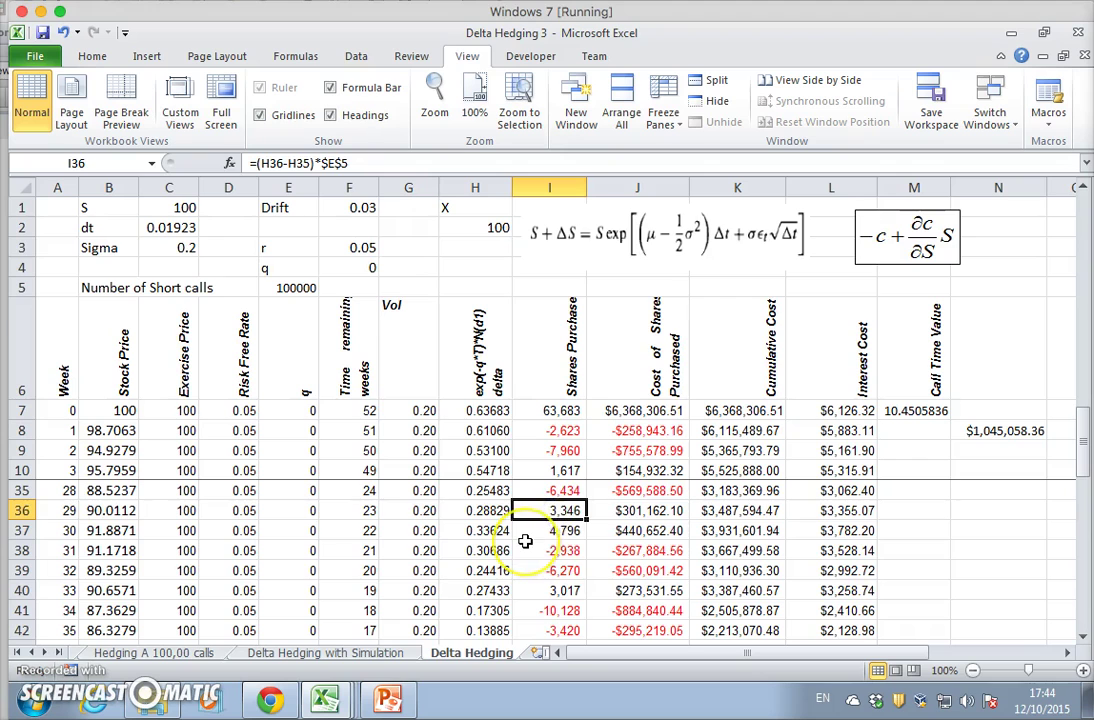
Follow stock prices and share purchases from week 31 to expiry, and examine the deltas in H47, H59 and H54.
scroll(525, 541, "down", 1)
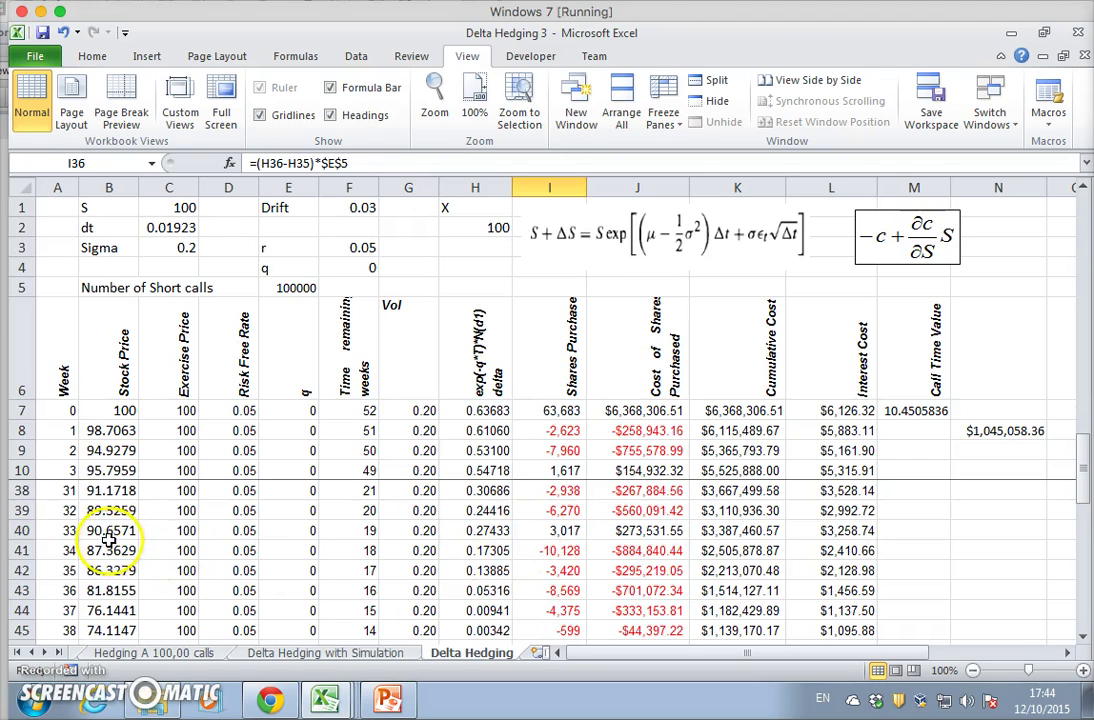
scroll(110, 550, "down", 2)
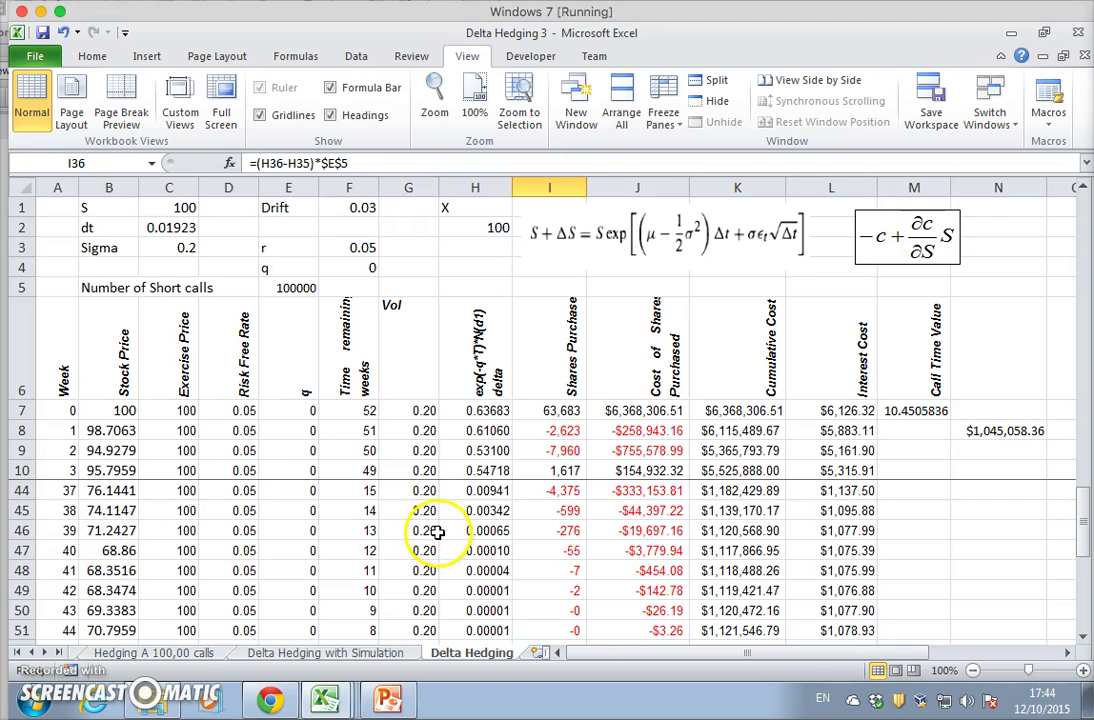
scroll(436, 533, "up", 2)
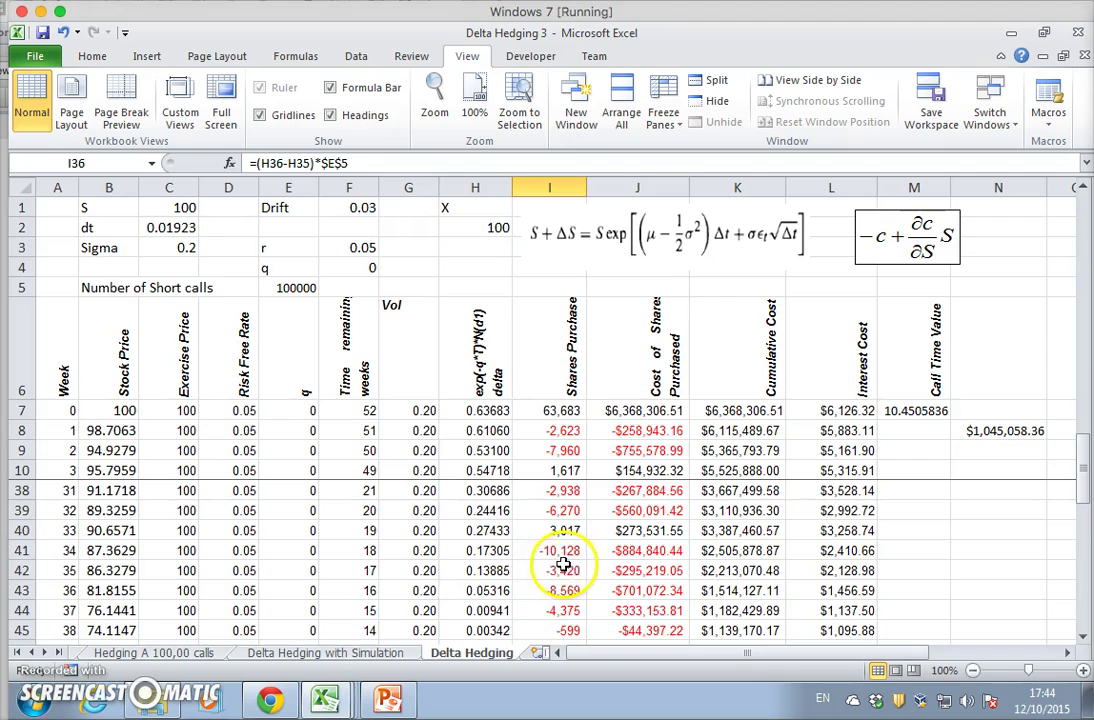
scroll(567, 566, "down", 2)
scroll(566, 567, "down", 1)
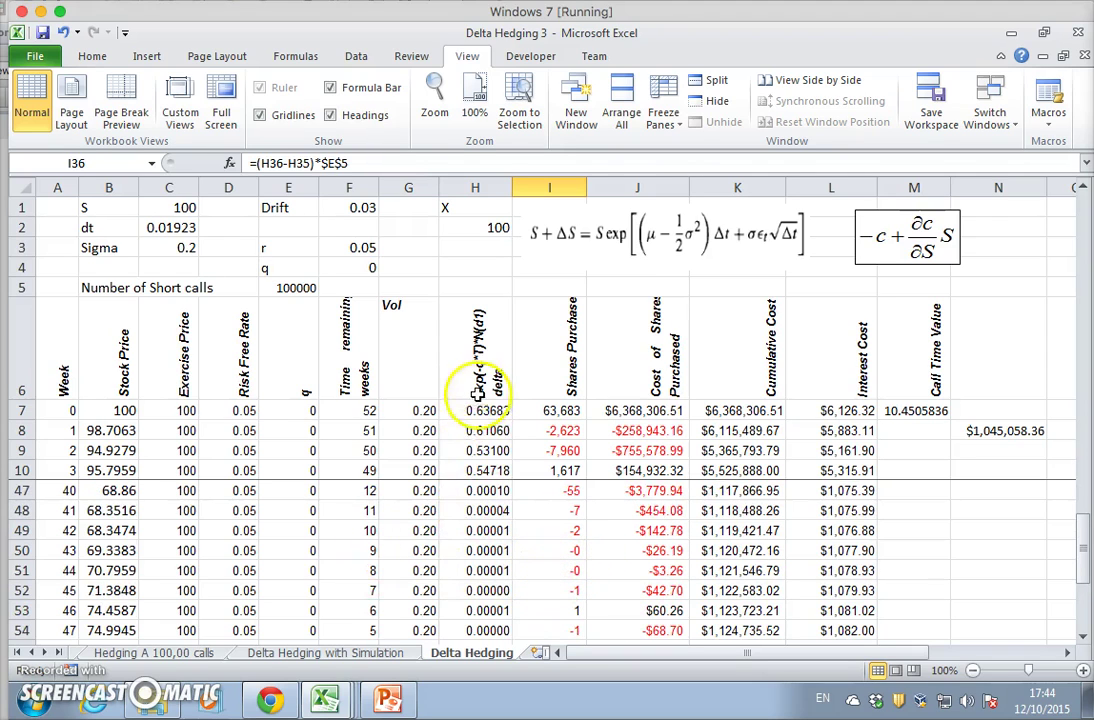
left_click(461, 494)
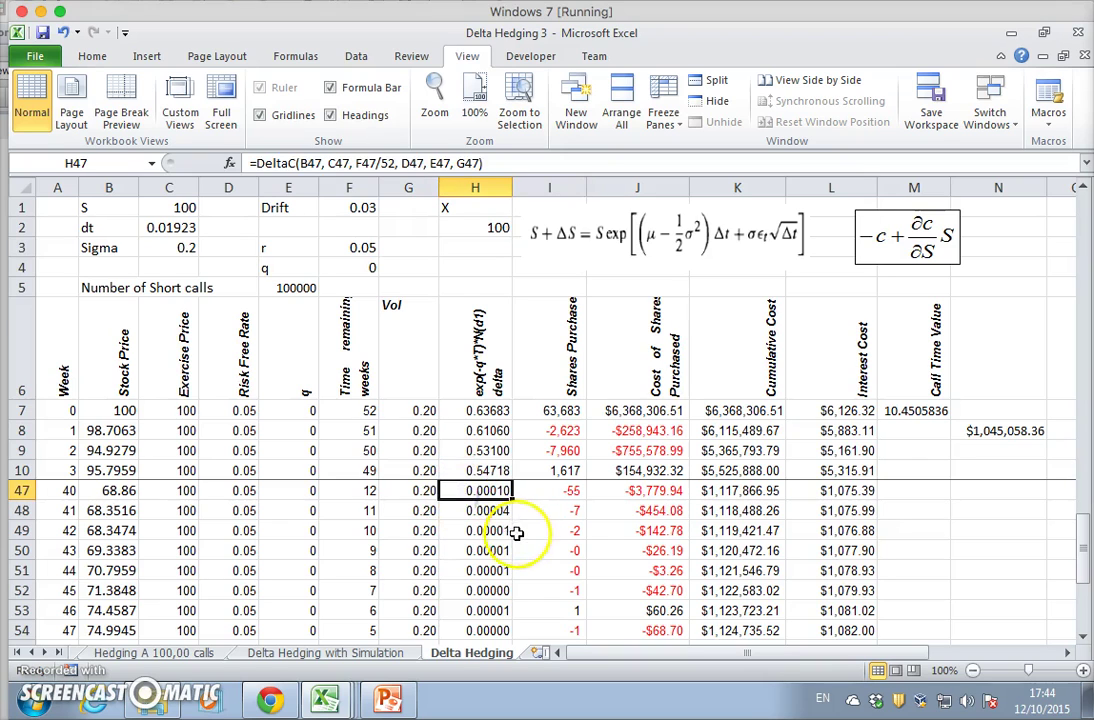
scroll(528, 544, "down", 3)
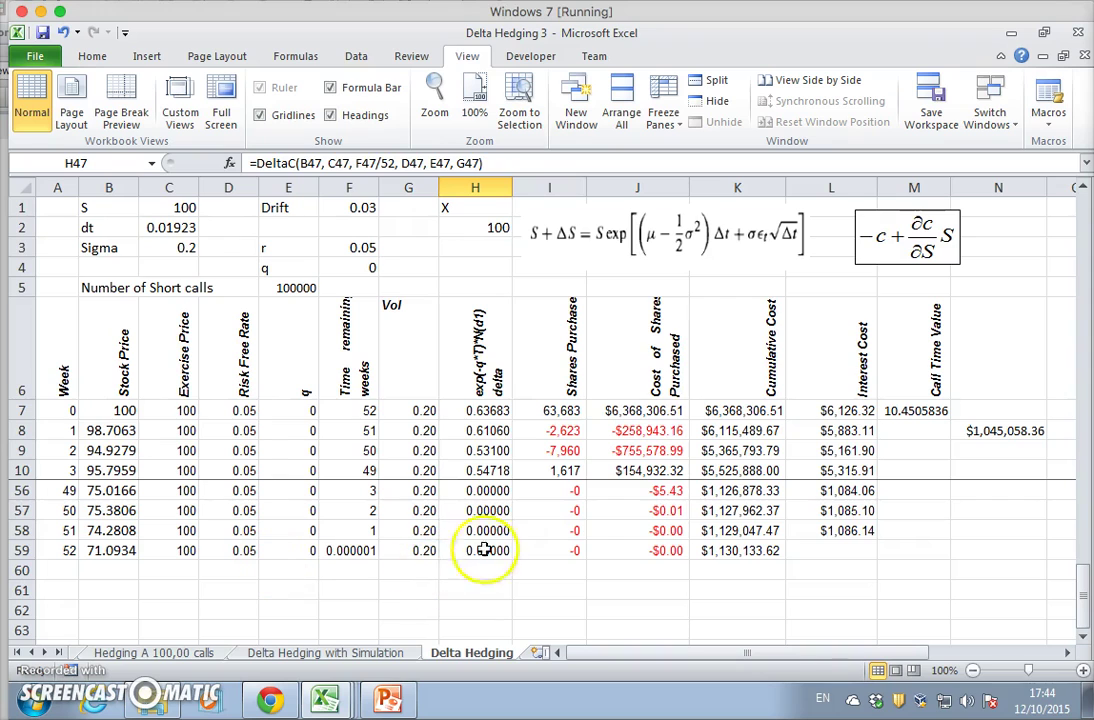
left_click(489, 552)
scroll(492, 555, "up", 2)
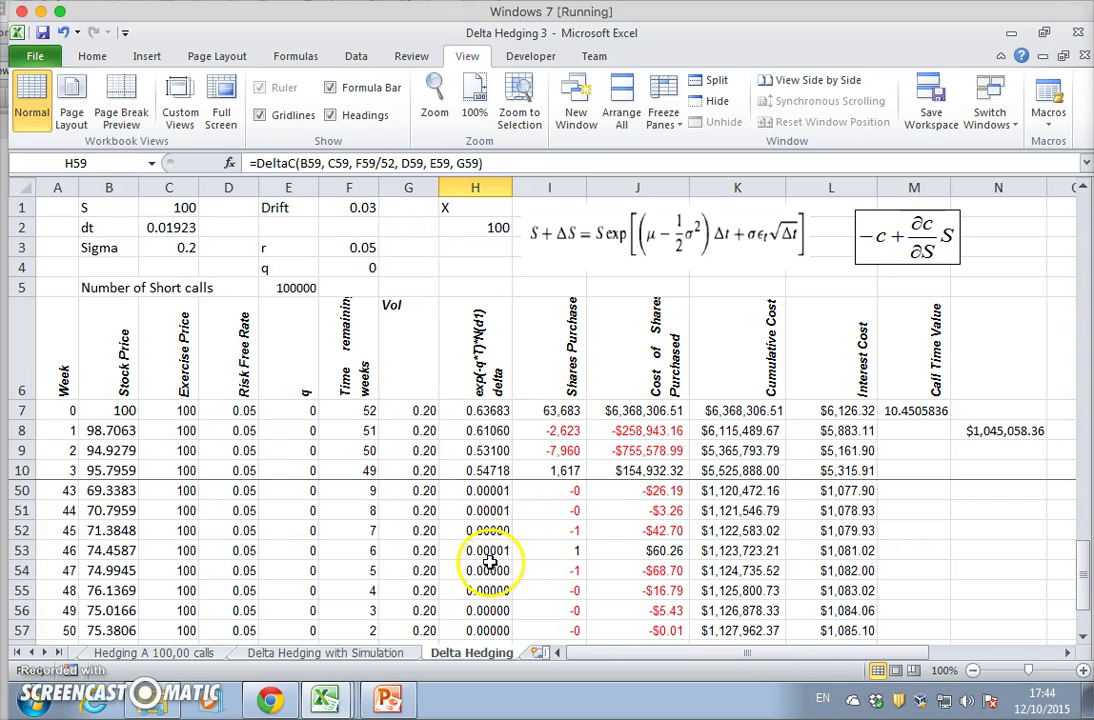
left_click(490, 570)
scroll(515, 568, "down", 1)
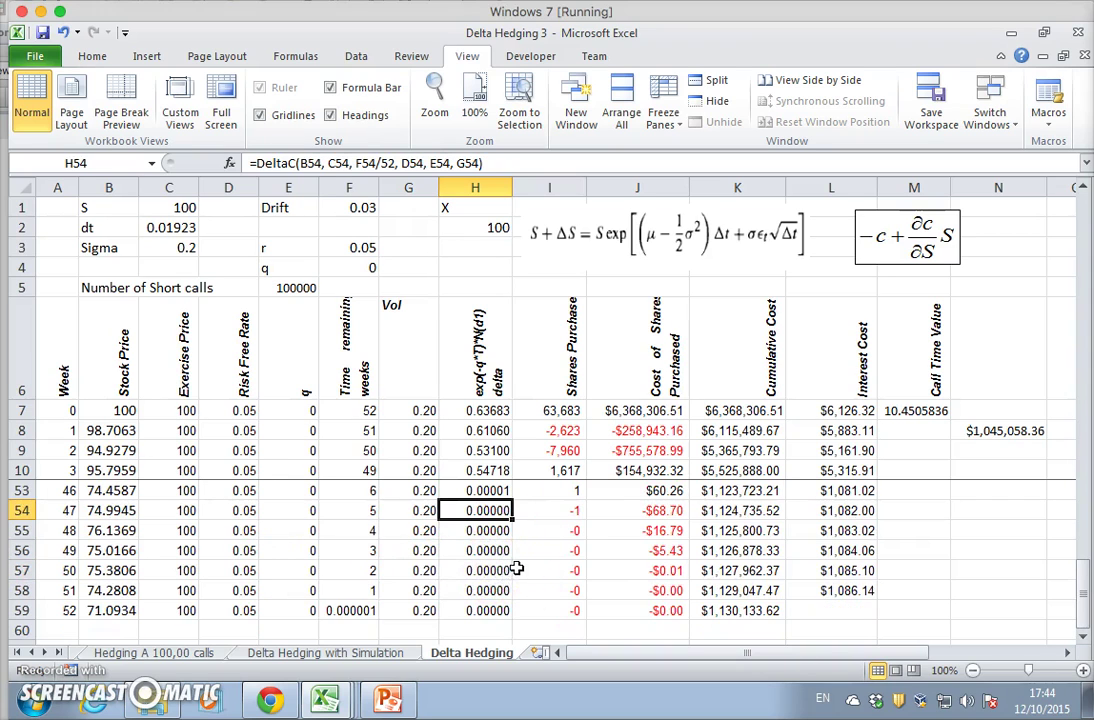
Compare the week 52 cumulative hedging cost in K59 with the total call value formula in N8.
left_click(636, 608)
left_click(718, 611)
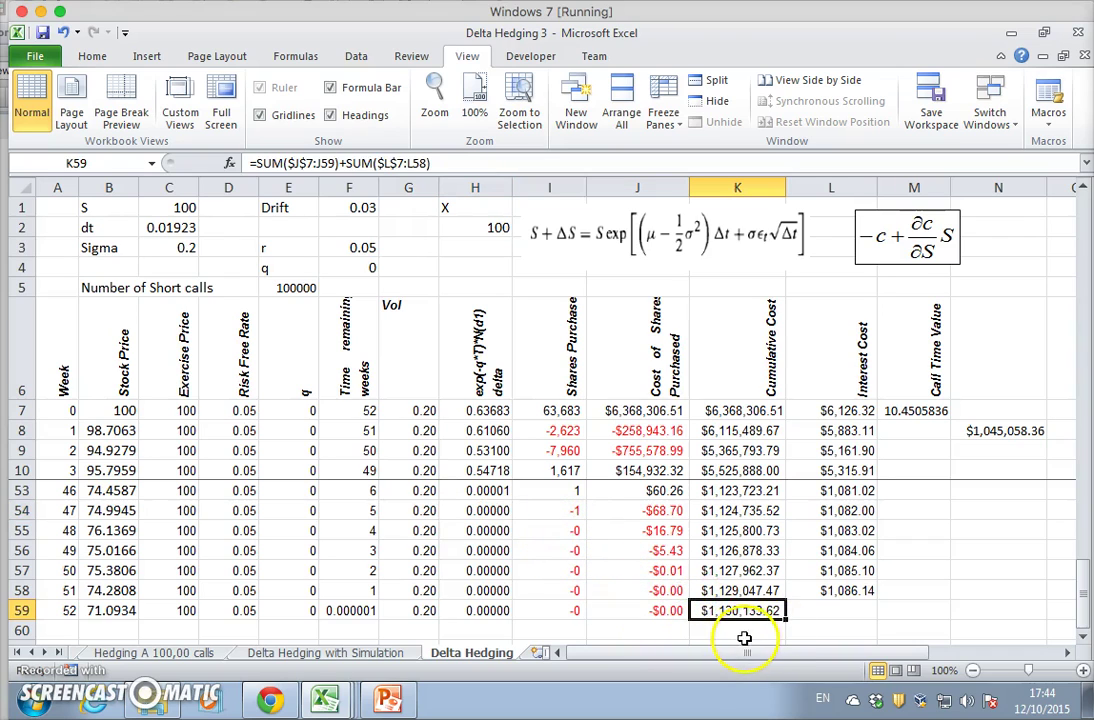
left_click(1000, 450)
key("Up")
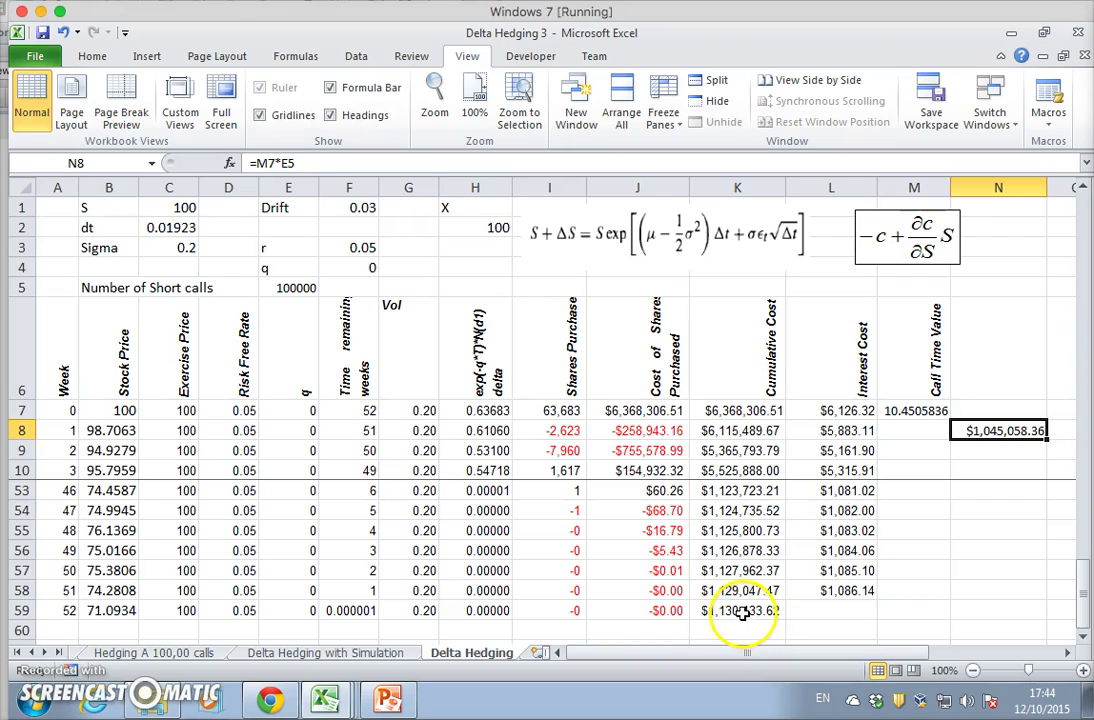
left_click(742, 612)
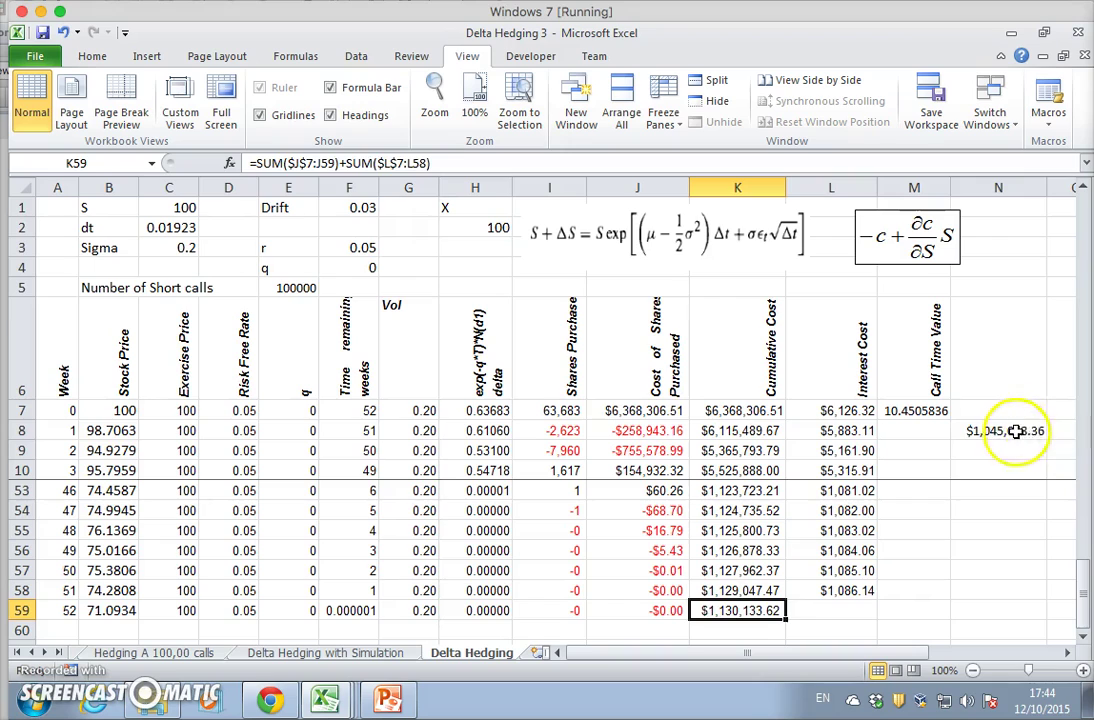
left_click(1031, 433)
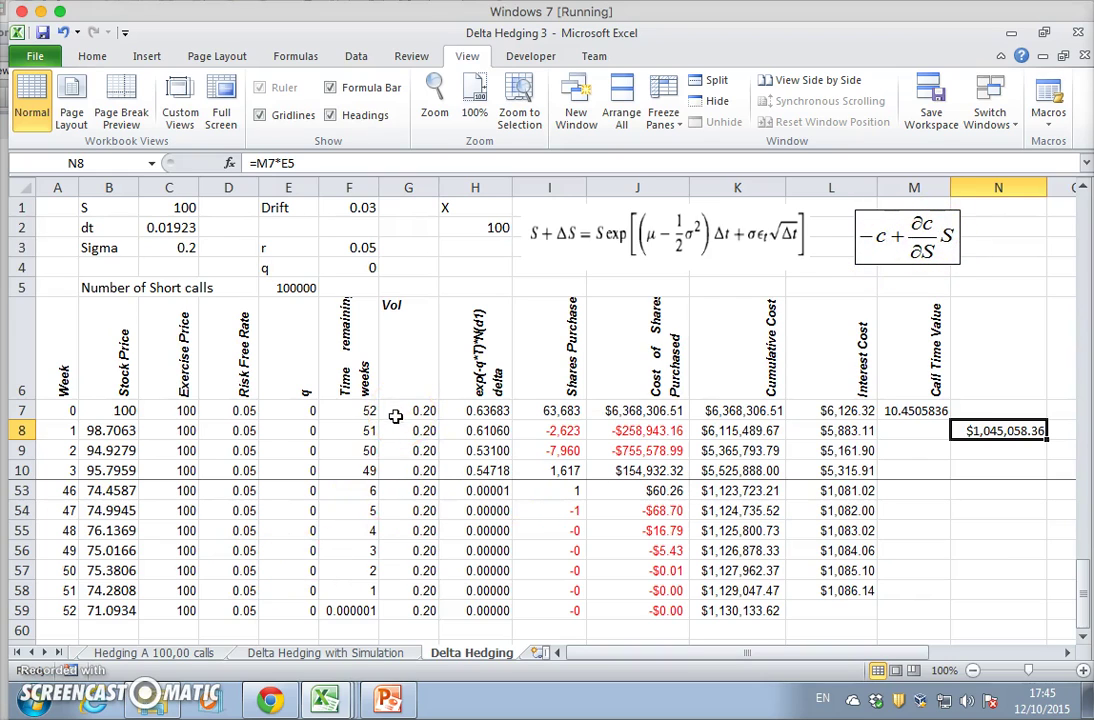
Recalculate the sheet for a new simulated price path and examine the week 26 stock price in B33 and delta in H33.
key("F9")
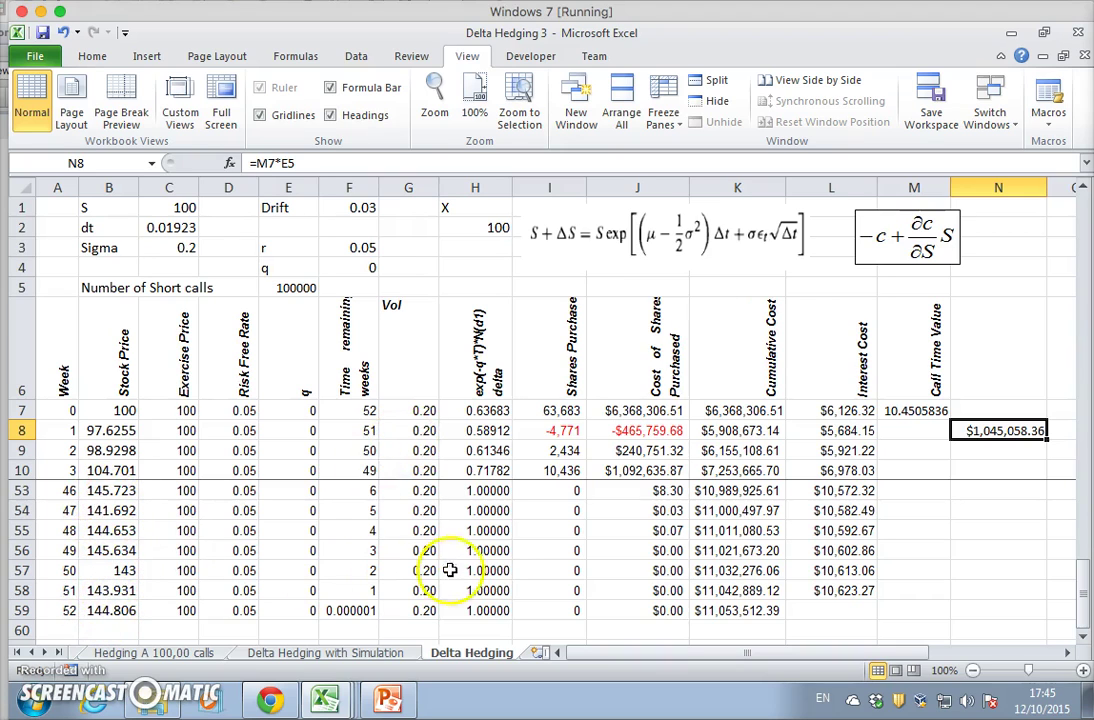
scroll(474, 550, "up", 2)
scroll(474, 550, "up", 5)
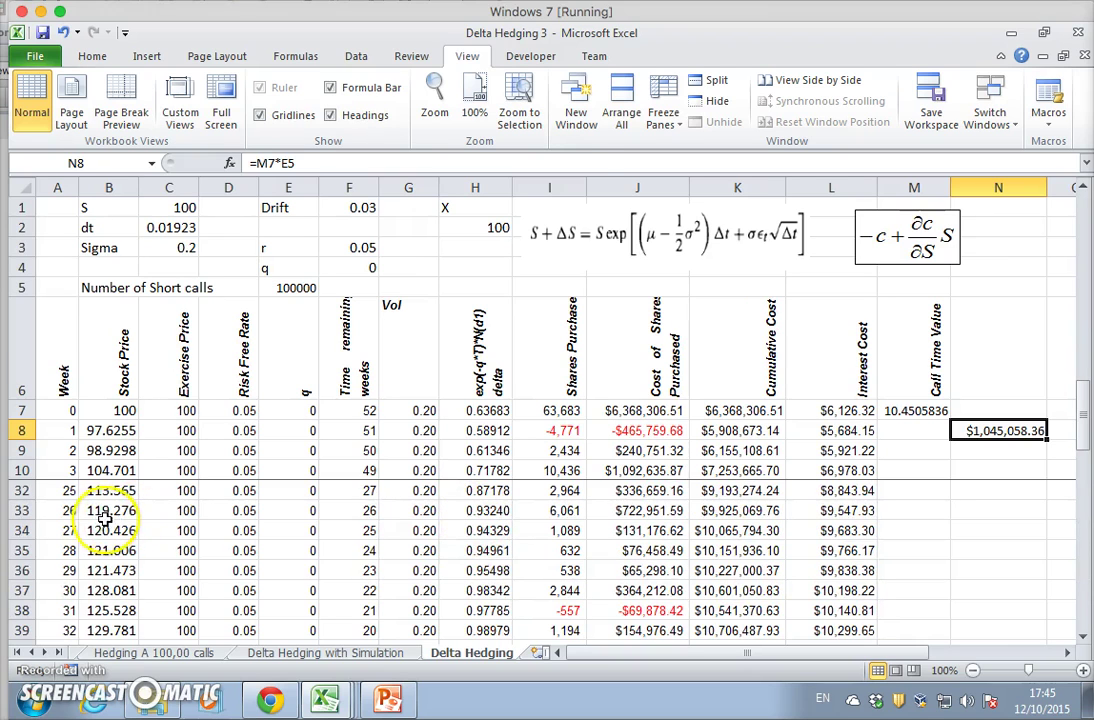
left_click(104, 510)
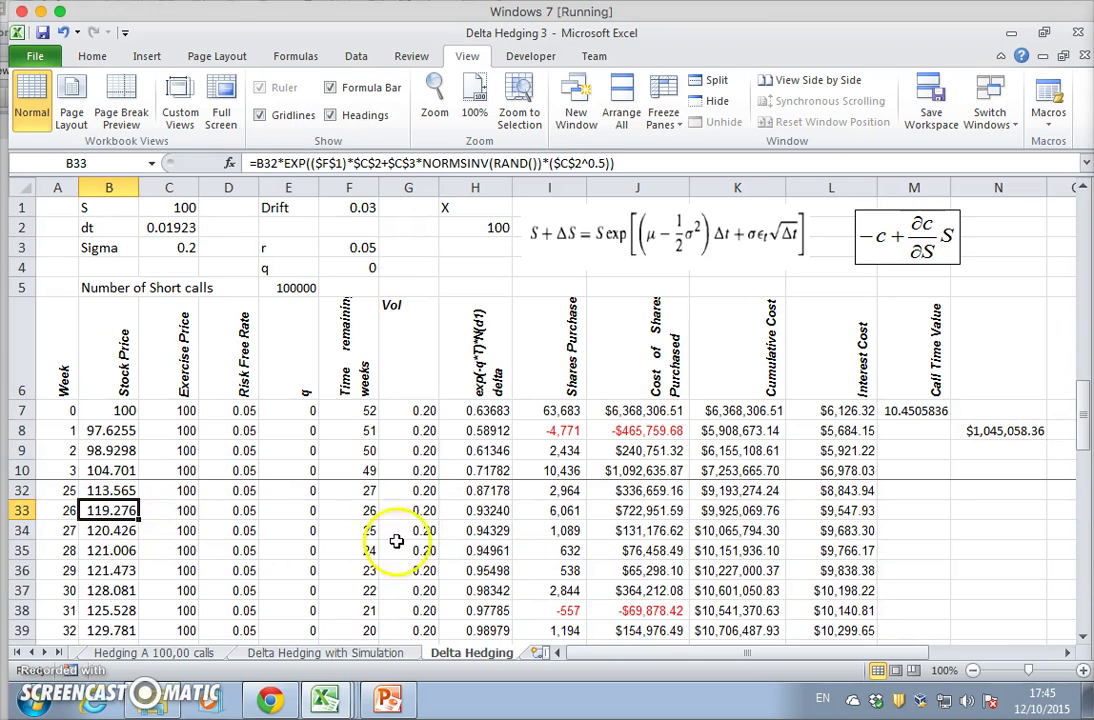
left_click(446, 510)
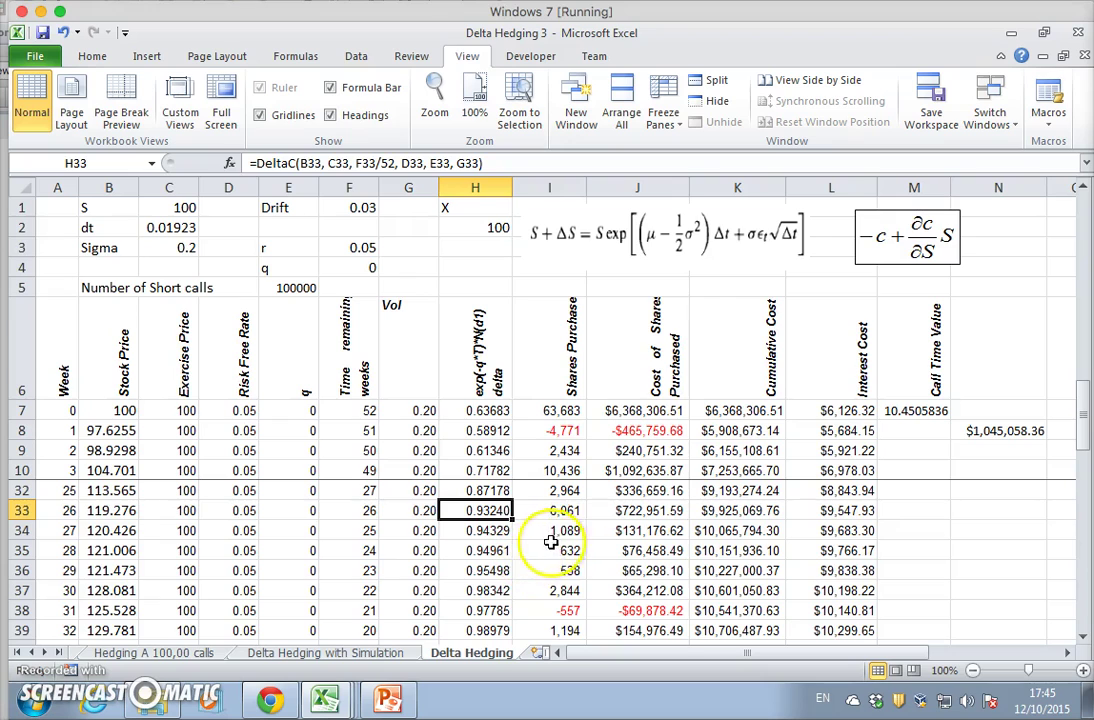
scroll(560, 550, "down", 1)
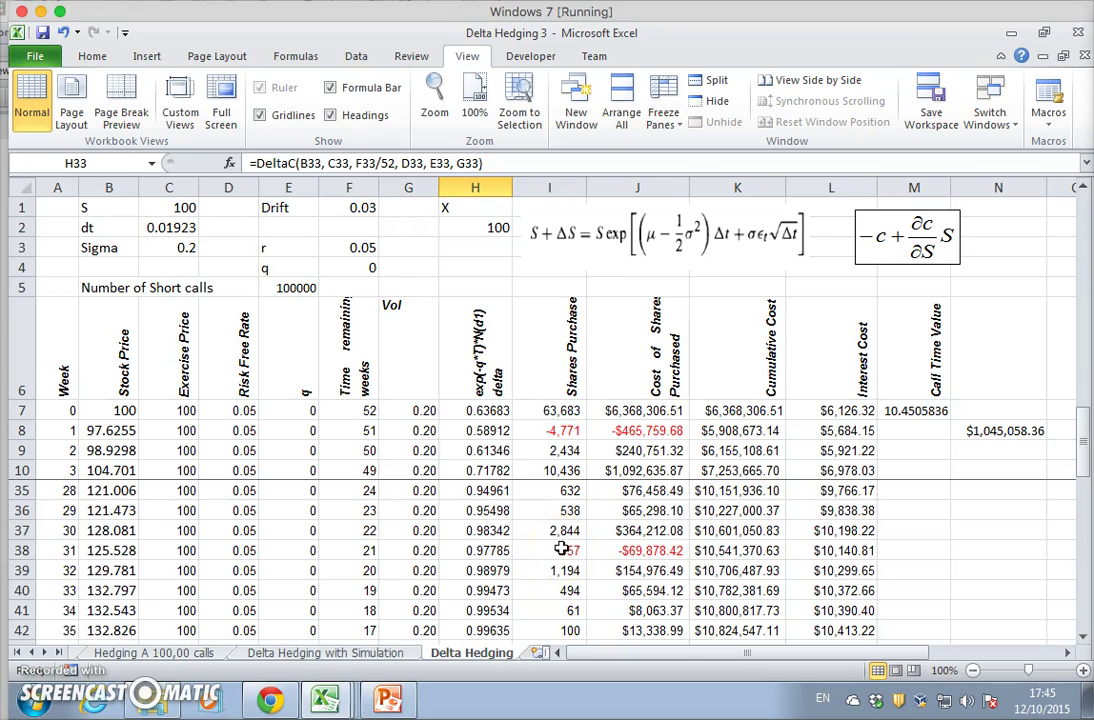
Examine the week 31 stock price formula in B38 and shares purchased formula in I38, and follow the share purchases through the following weeks.
left_click(111, 530)
left_click(111, 550)
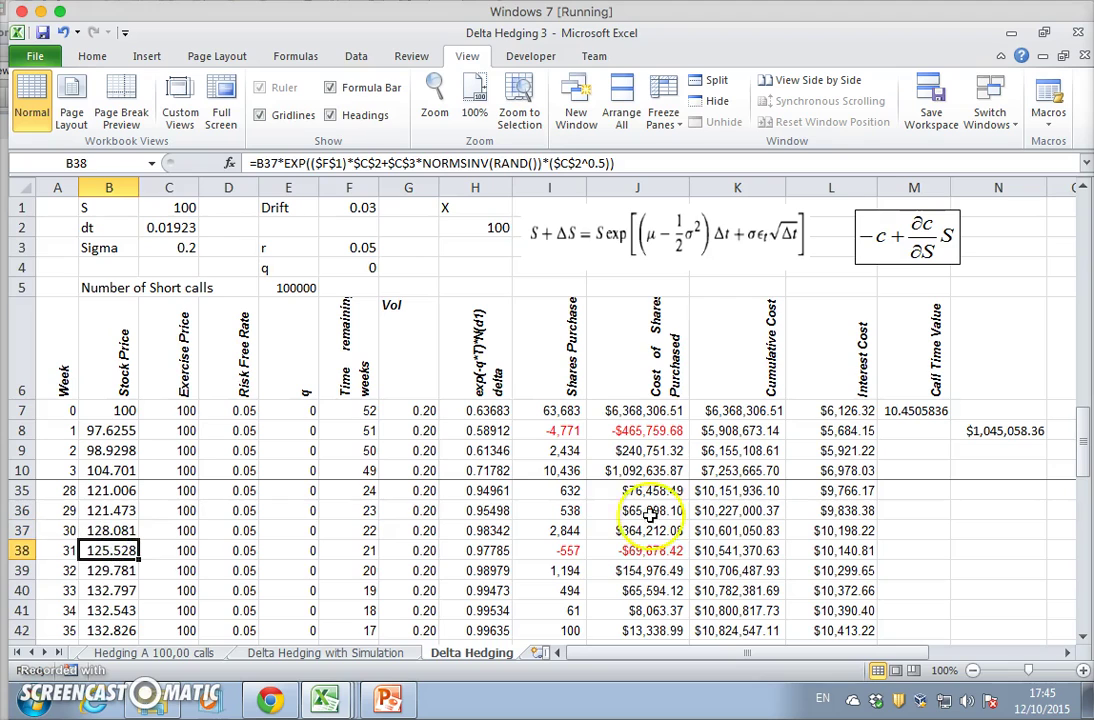
left_click(563, 550)
scroll(580, 572, "down", 3)
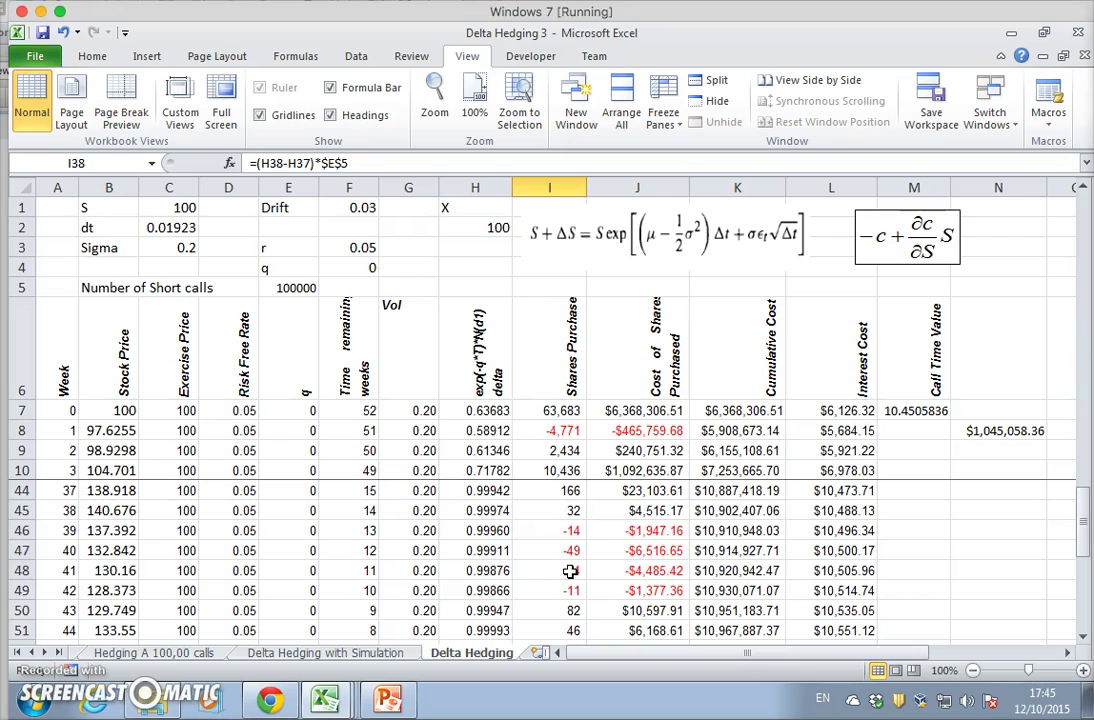
scroll(570, 571, "down", 1)
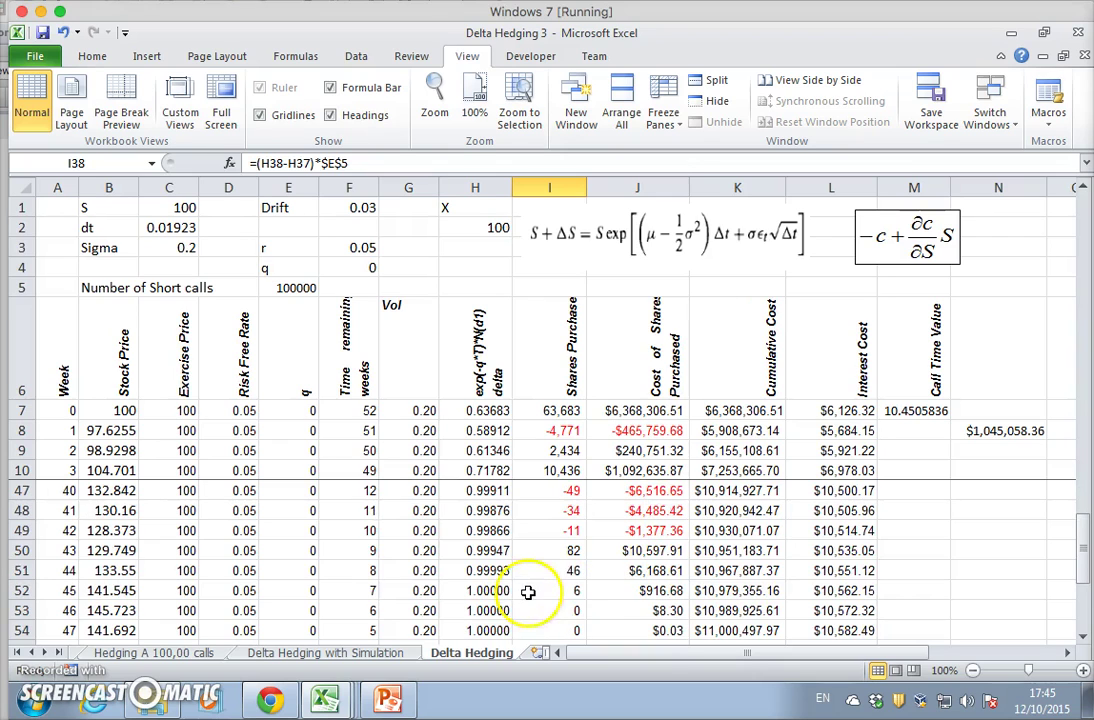
scroll(470, 500, "down", 1)
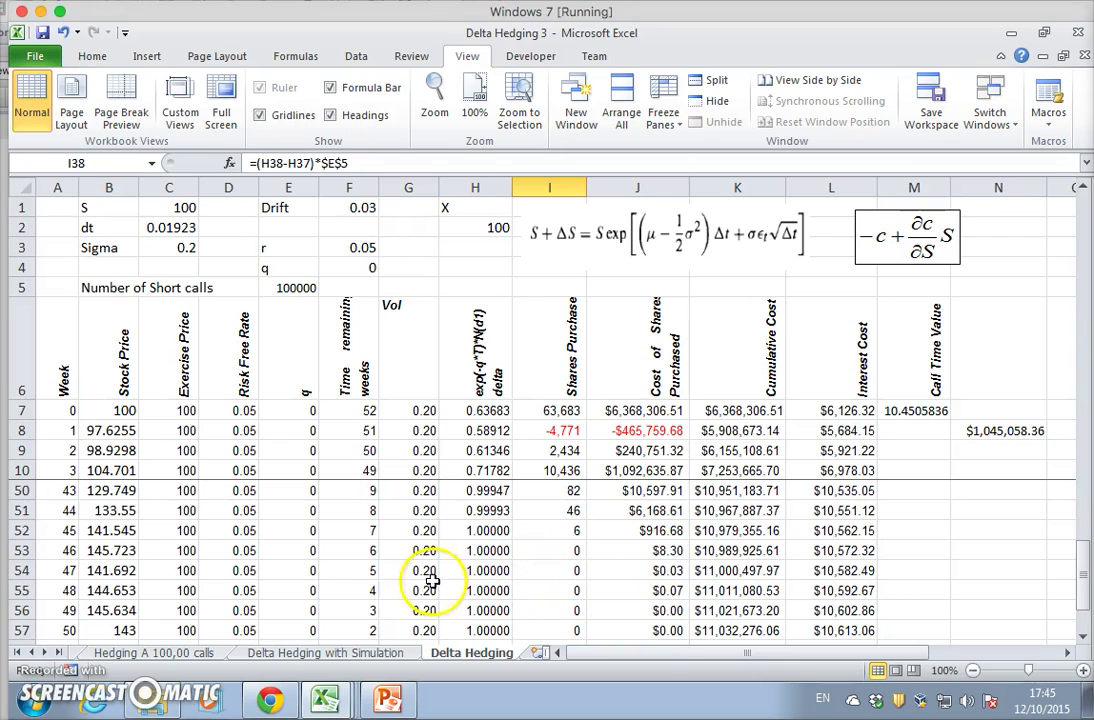
Examine the stock prices for weeks 44 to 46 in B51, B52 and B53 and follow the deltas to expiry.
left_click(115, 511)
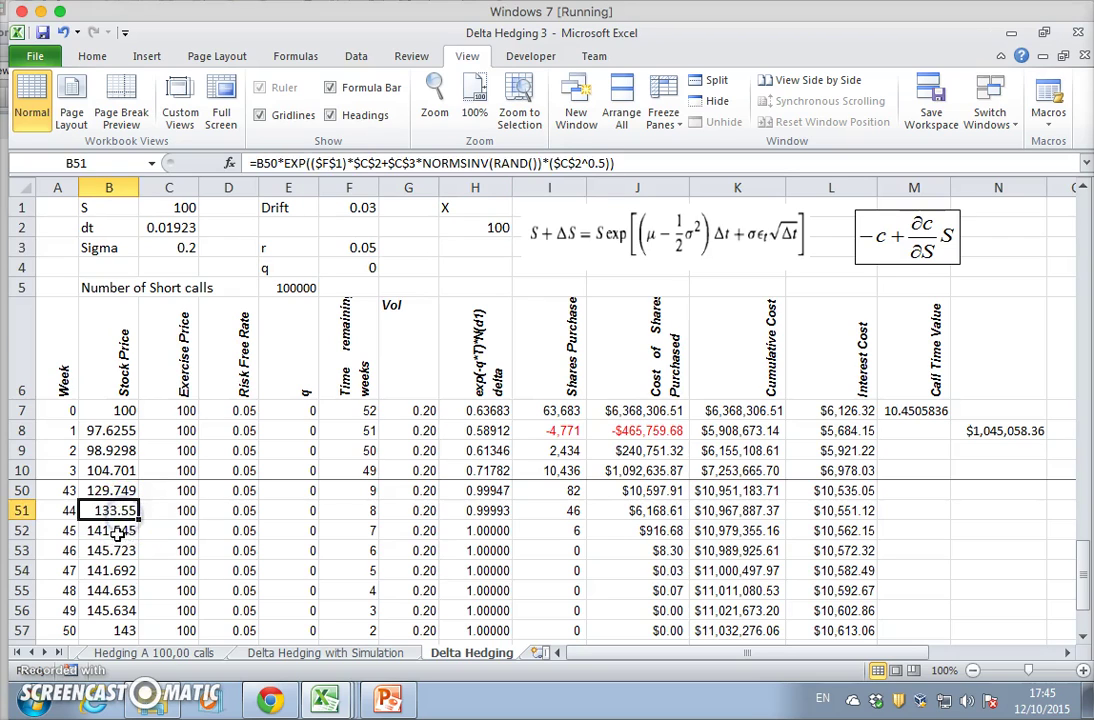
left_click(117, 532)
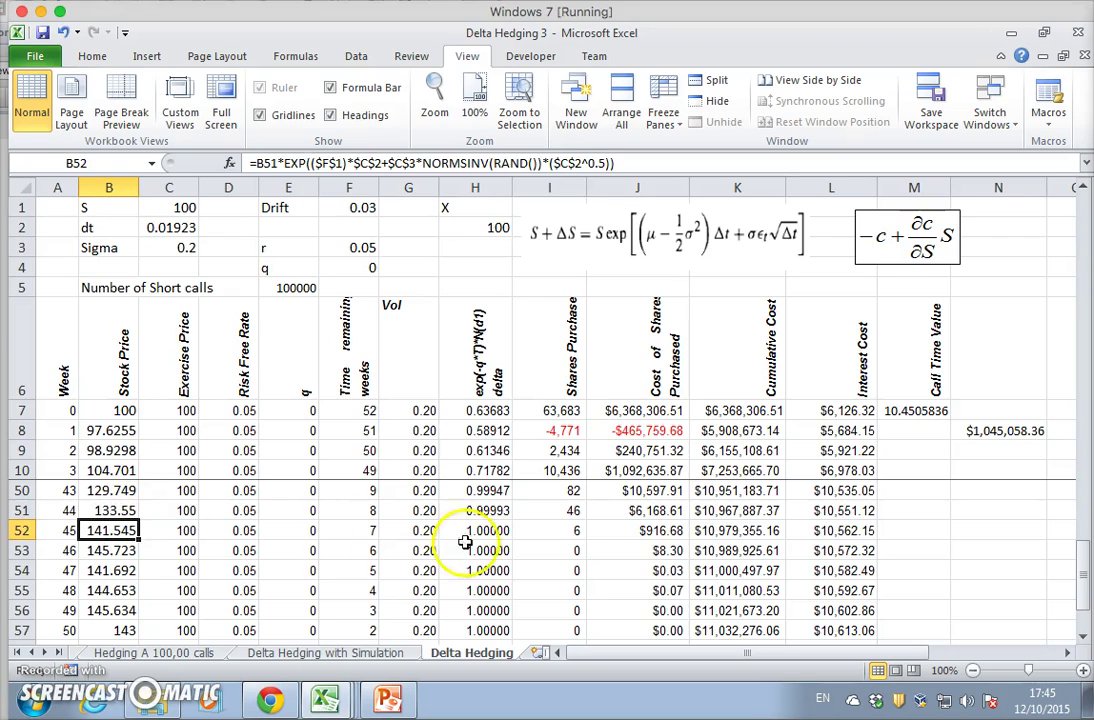
left_click(128, 550)
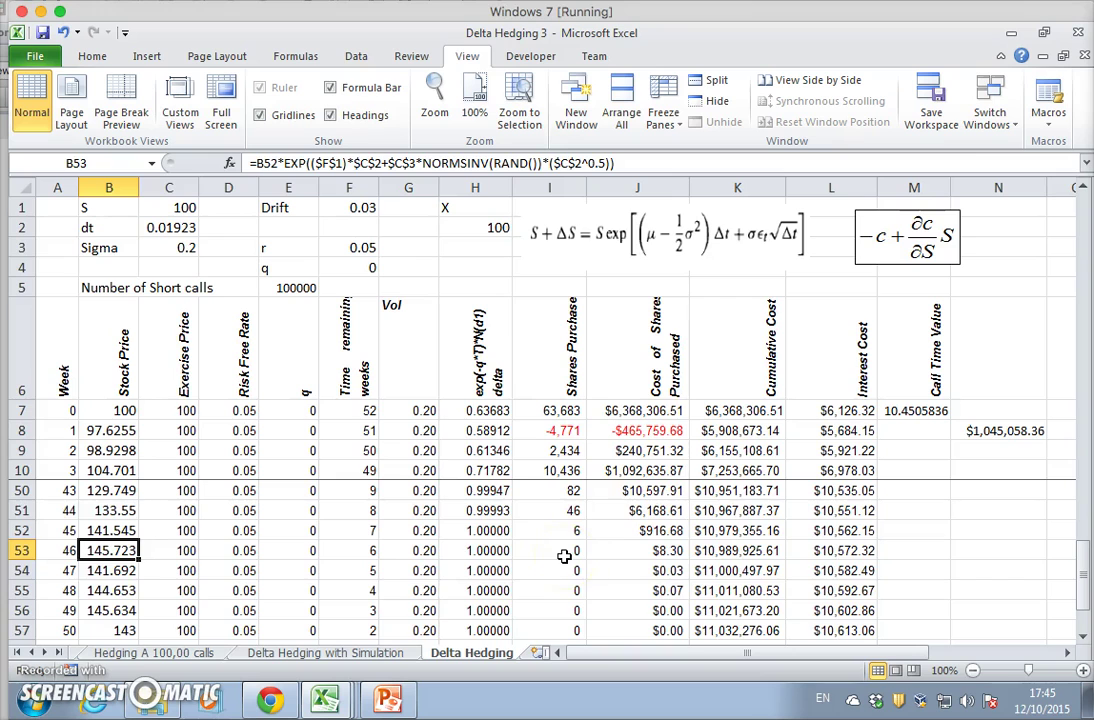
scroll(564, 556, "down", 1)
scroll(564, 545, "up", 2)
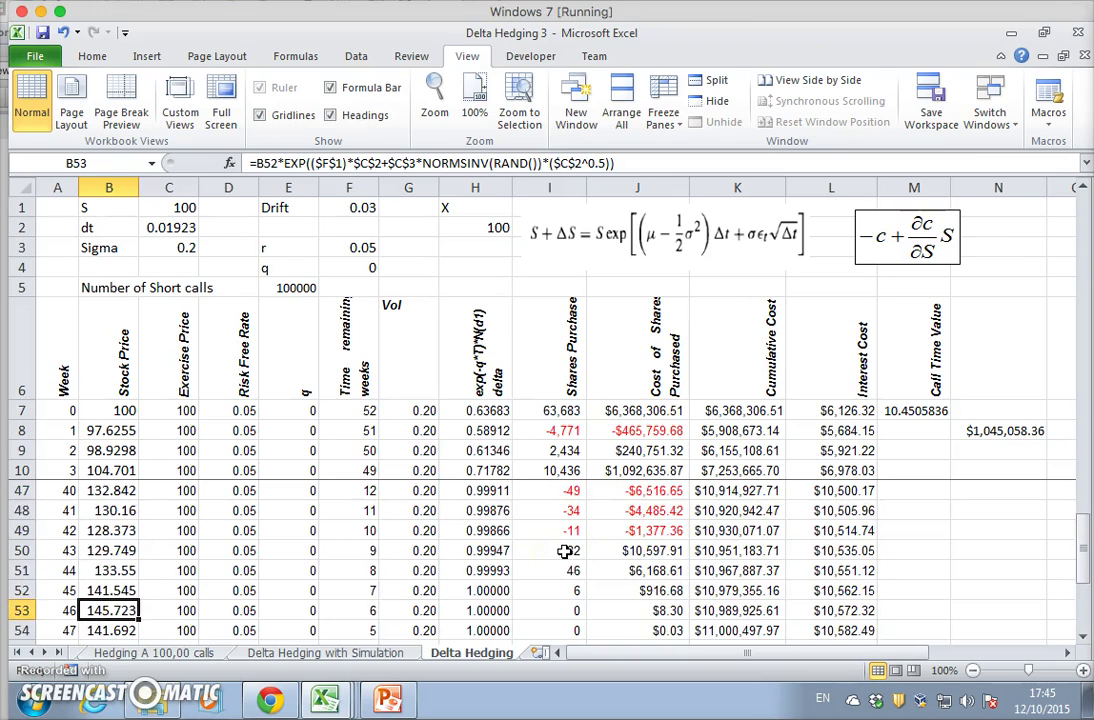
scroll(566, 480, "down", 2)
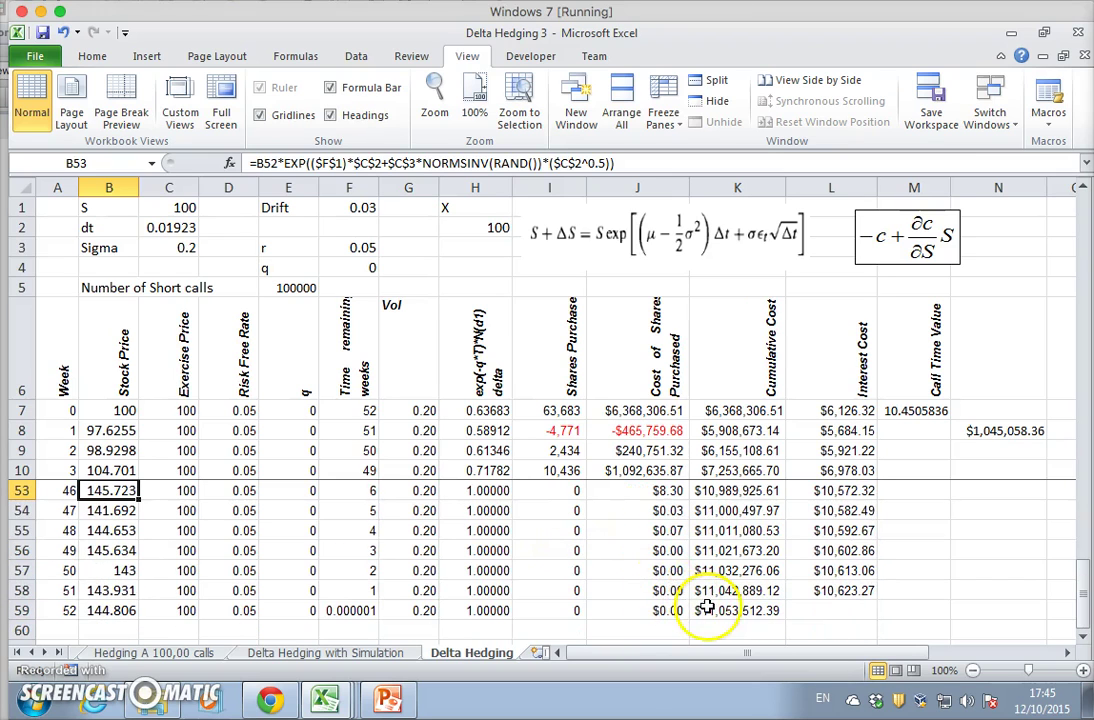
Examine the week 52 cumulative hedging cost in K59, the number of short calls in E5 and the exercise price in C59.
left_click(737, 610)
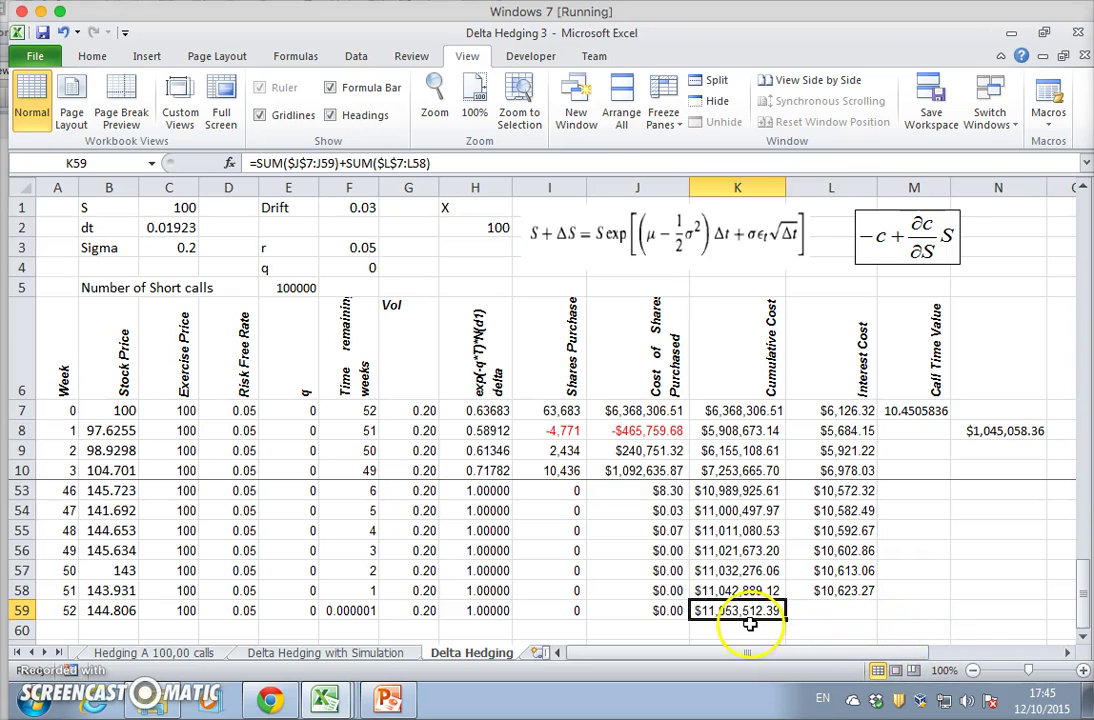
scroll(764, 606, "down", 2)
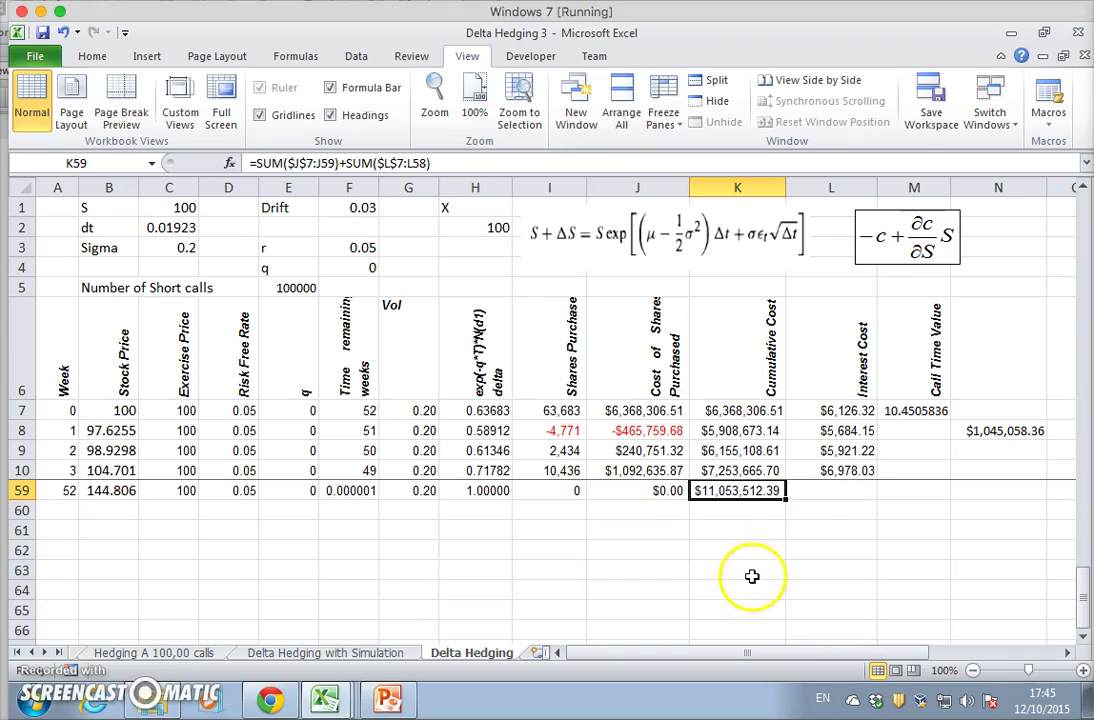
scroll(752, 577, "up", 1)
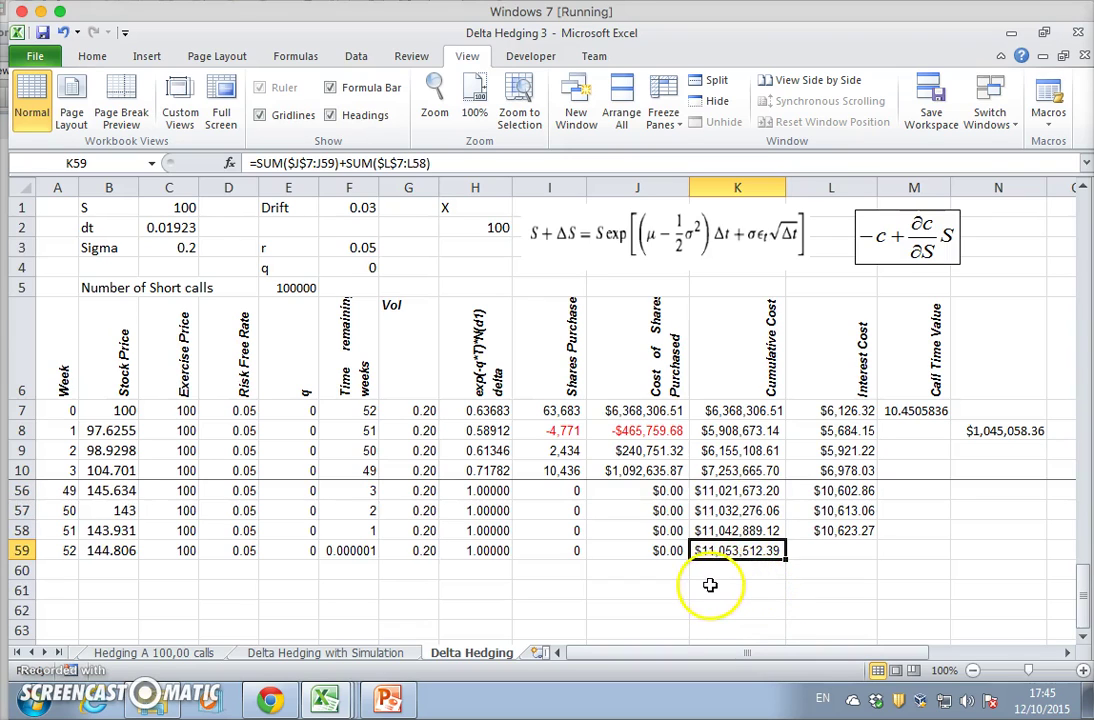
left_click(710, 590)
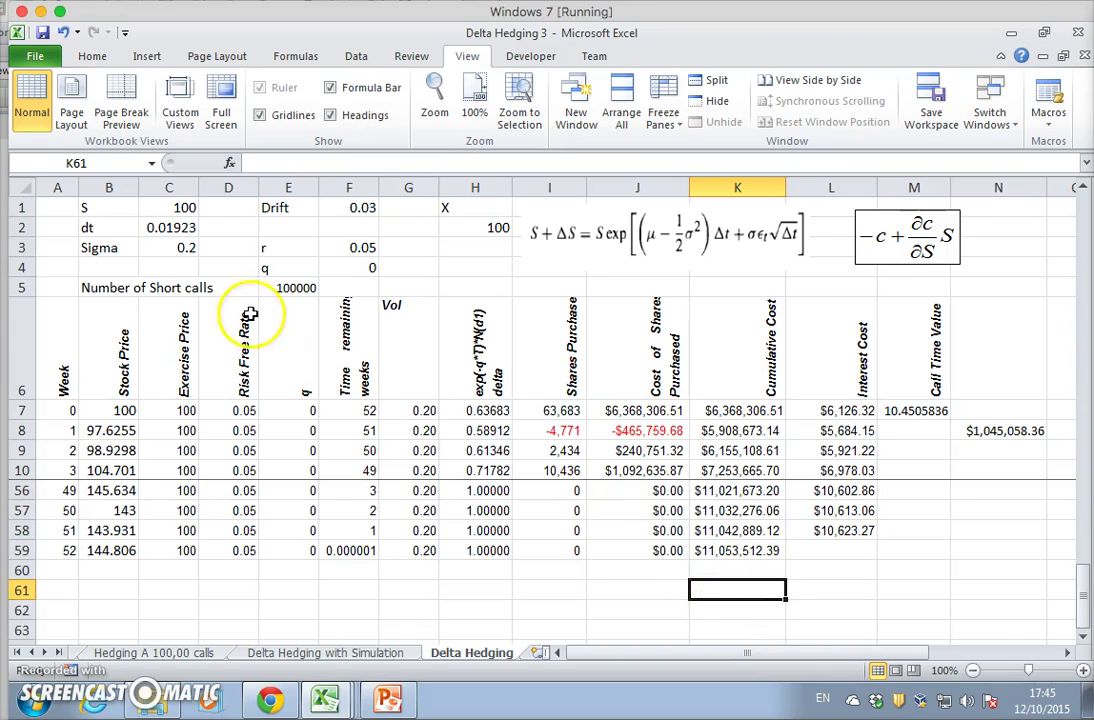
left_click(289, 288)
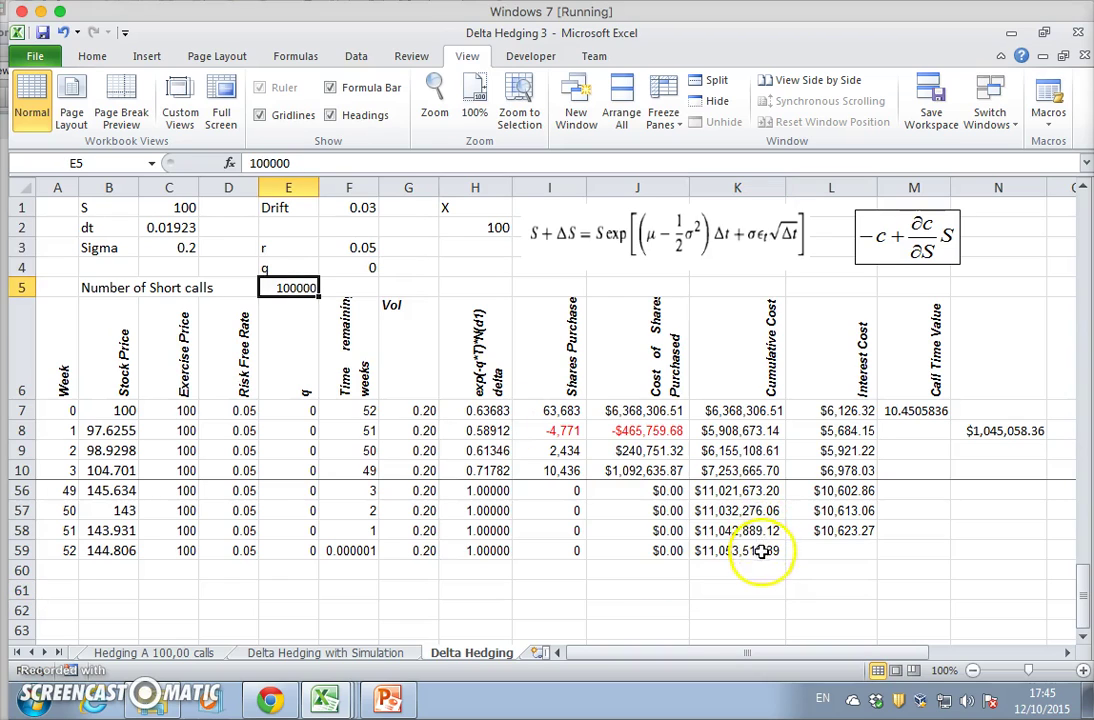
left_click(179, 552)
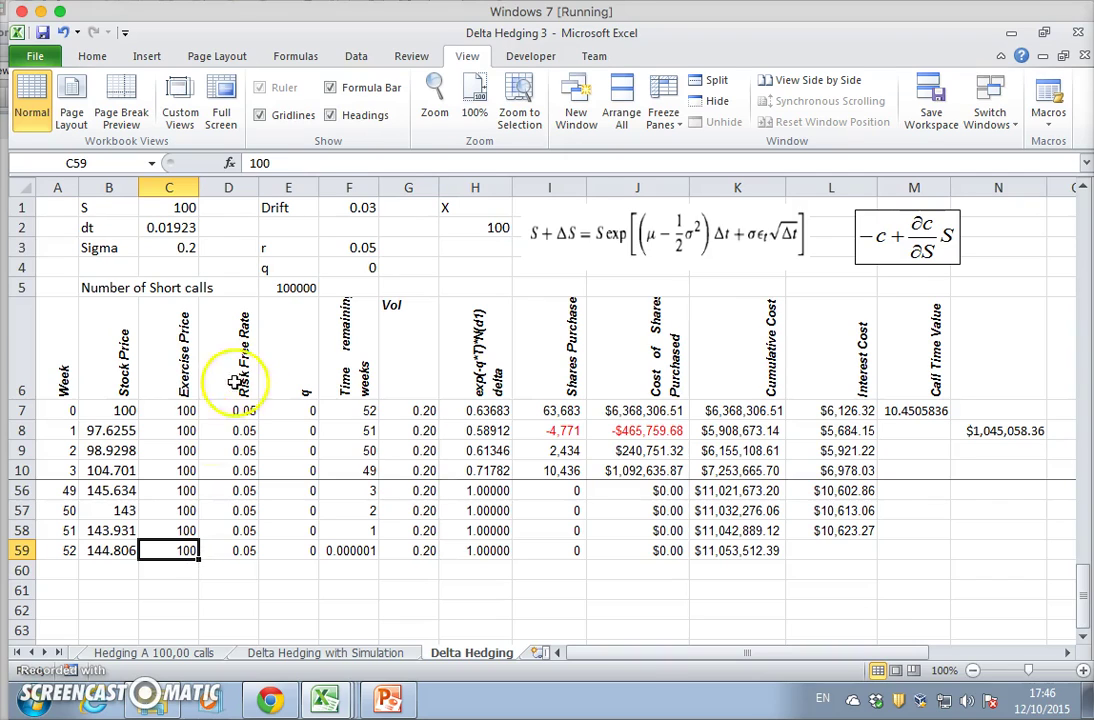
left_click(285, 287)
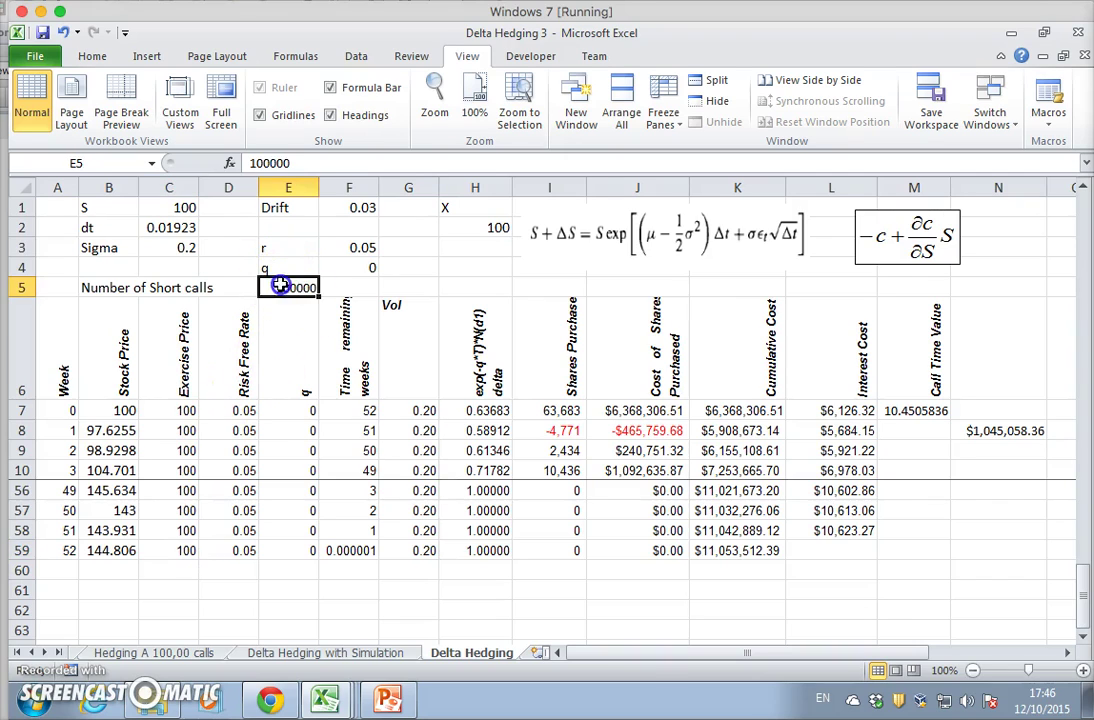
left_click(188, 549)
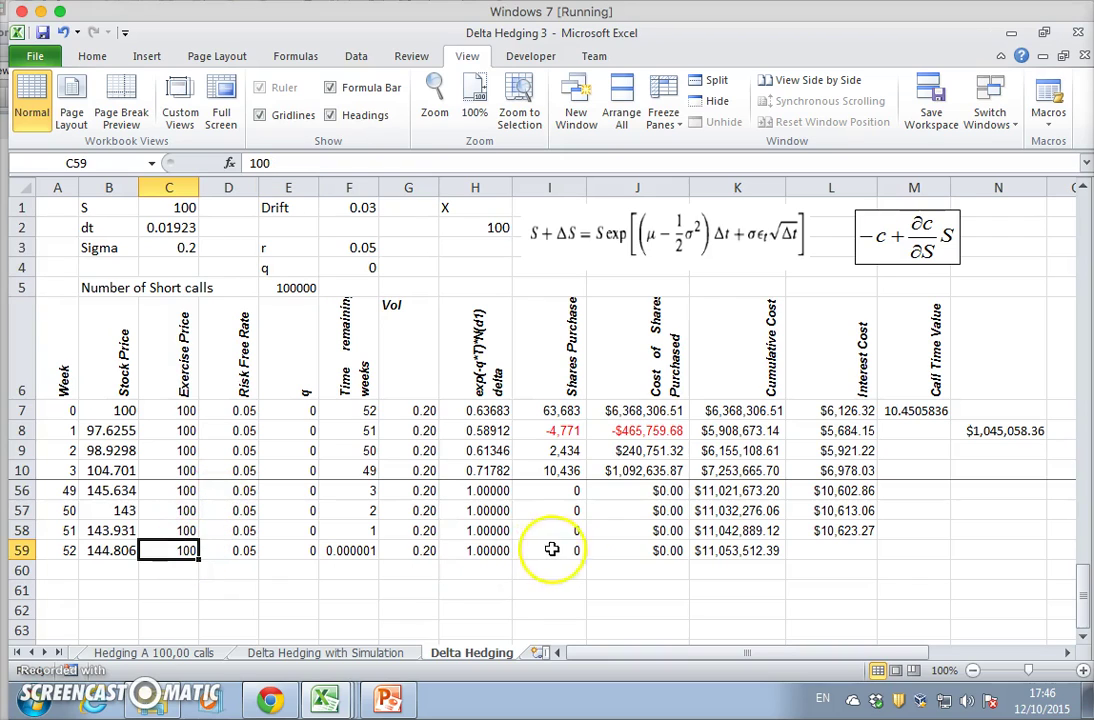
Calculate the total exercise proceeds in K61 by multiplying the exercise price in C59 by the number of short calls in E5.
left_click(736, 572)
left_click(726, 587)
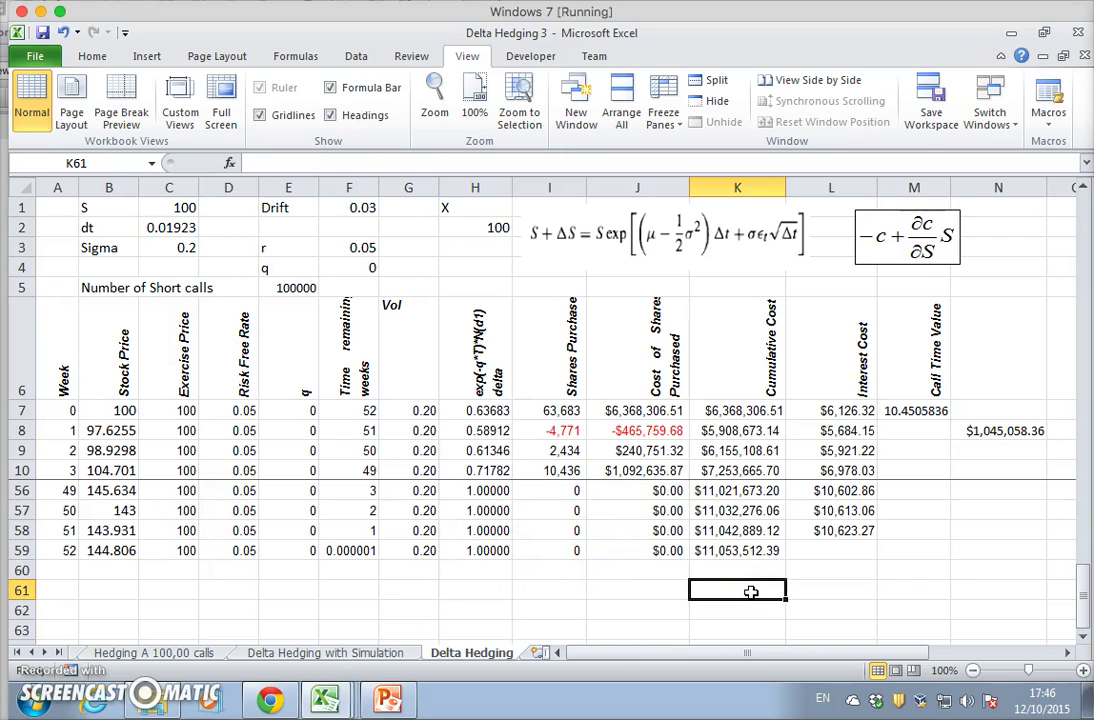
type("=")
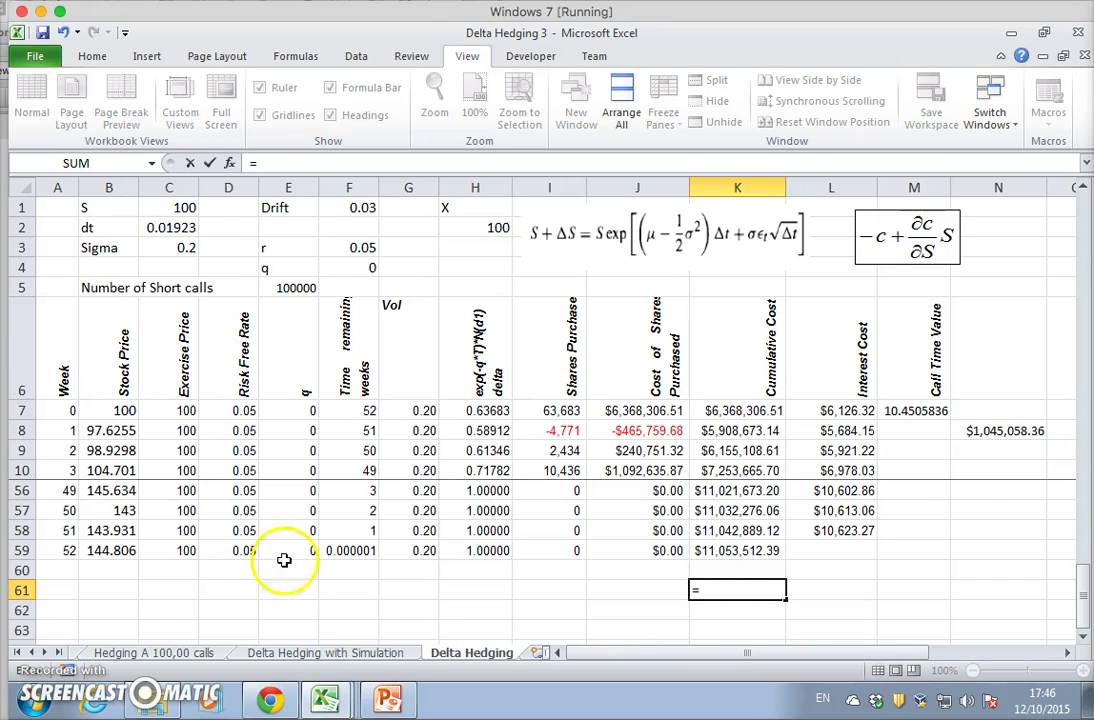
left_click(160, 546)
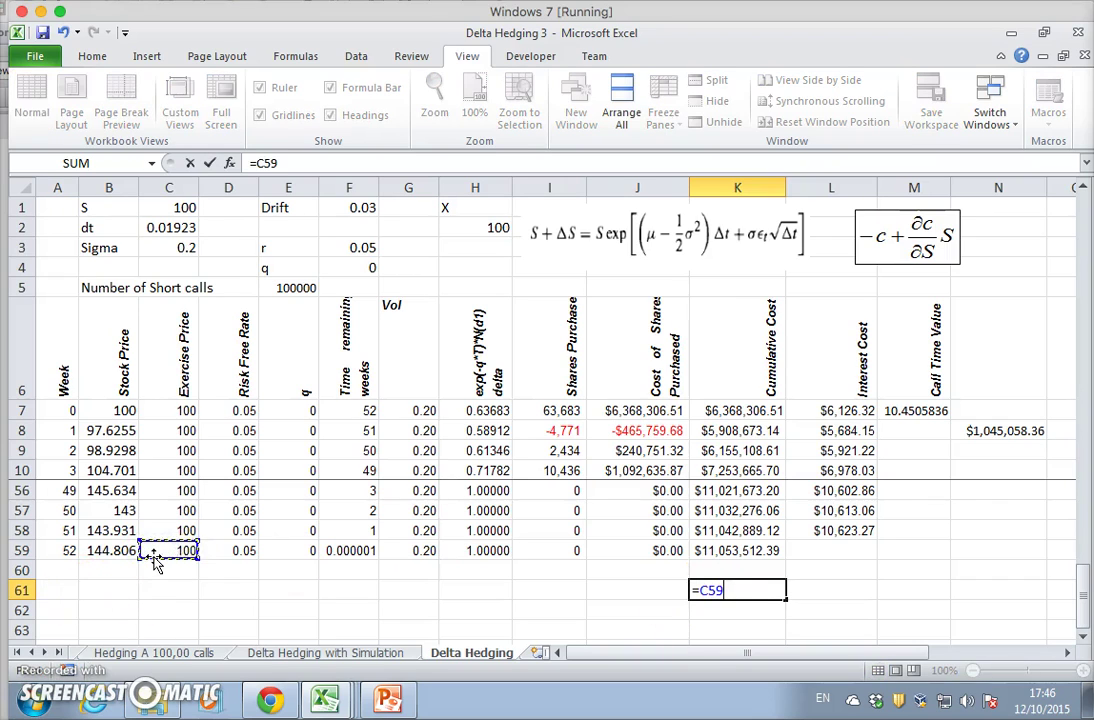
type("*")
left_click(285, 285)
key("Return")
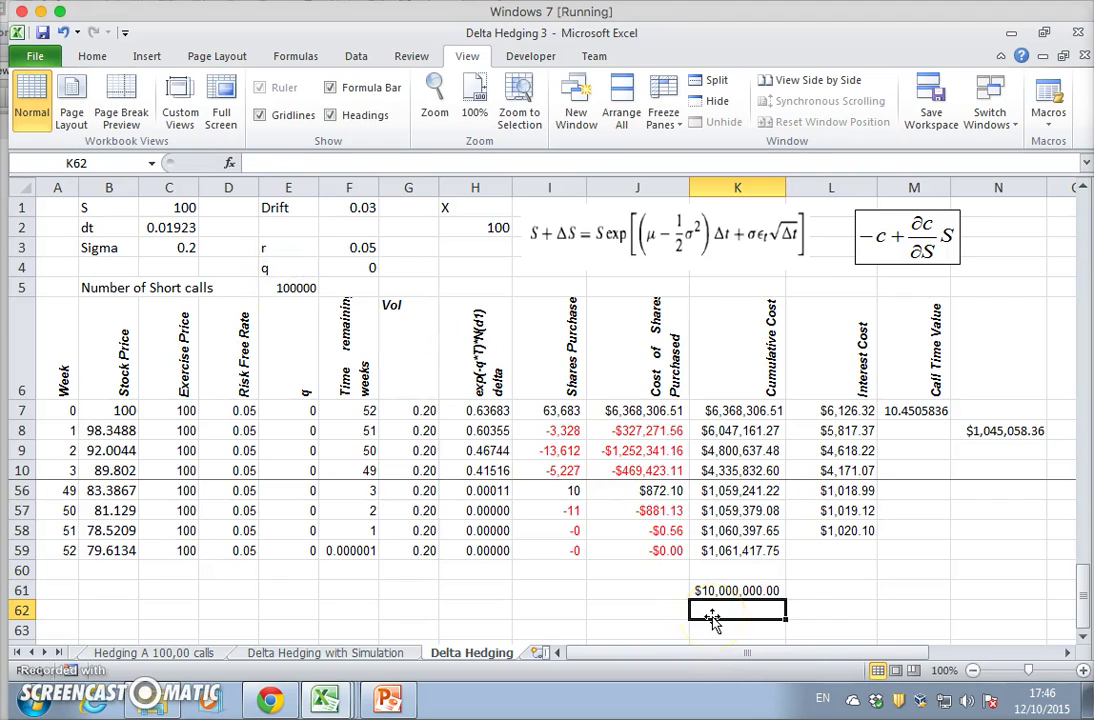
Calculate the net hedging cost in K62 with the formula =K59-K61.
type("=")
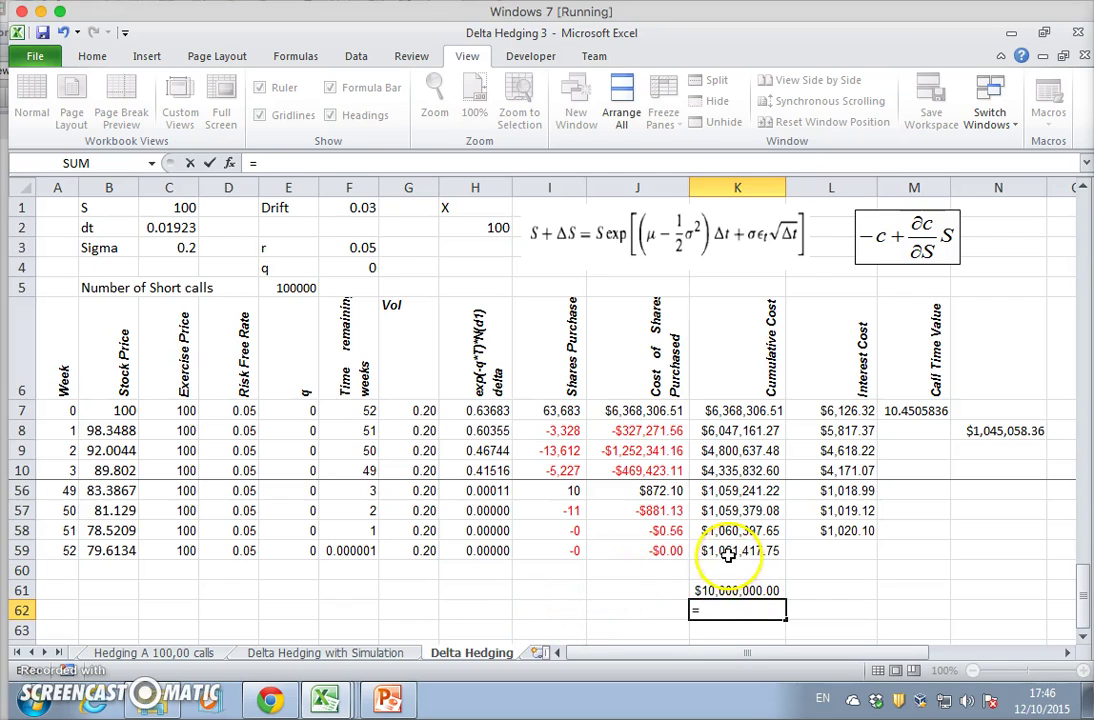
left_click(728, 553)
type("-")
left_click(730, 590)
key("Return")
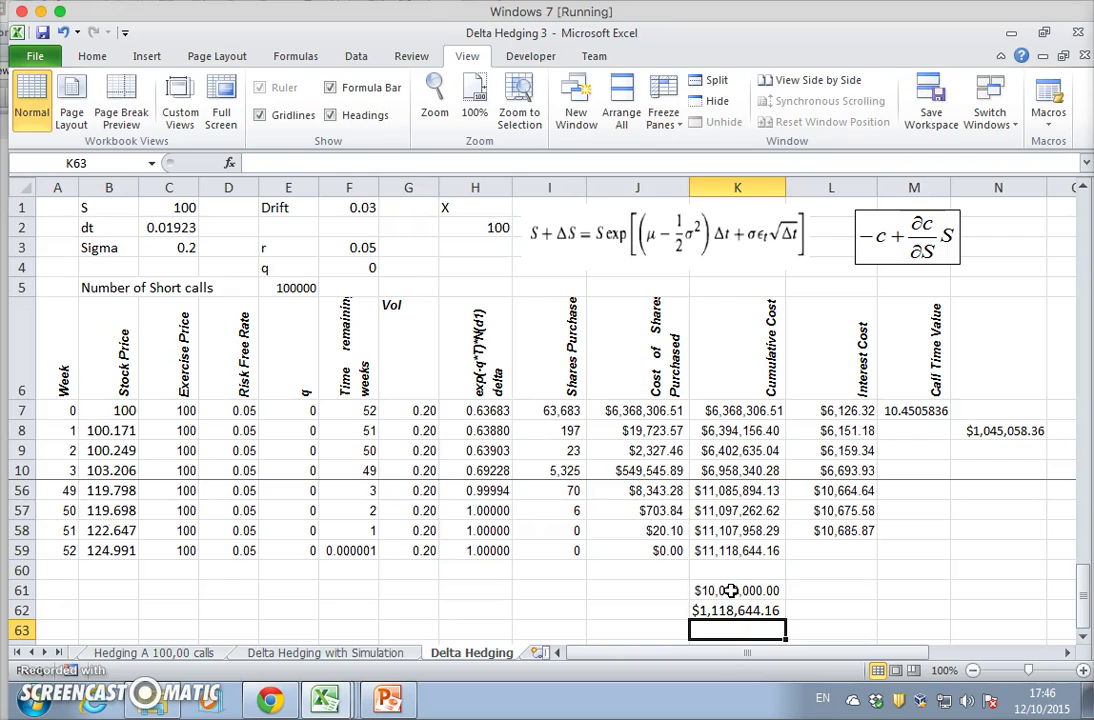
key("Up")
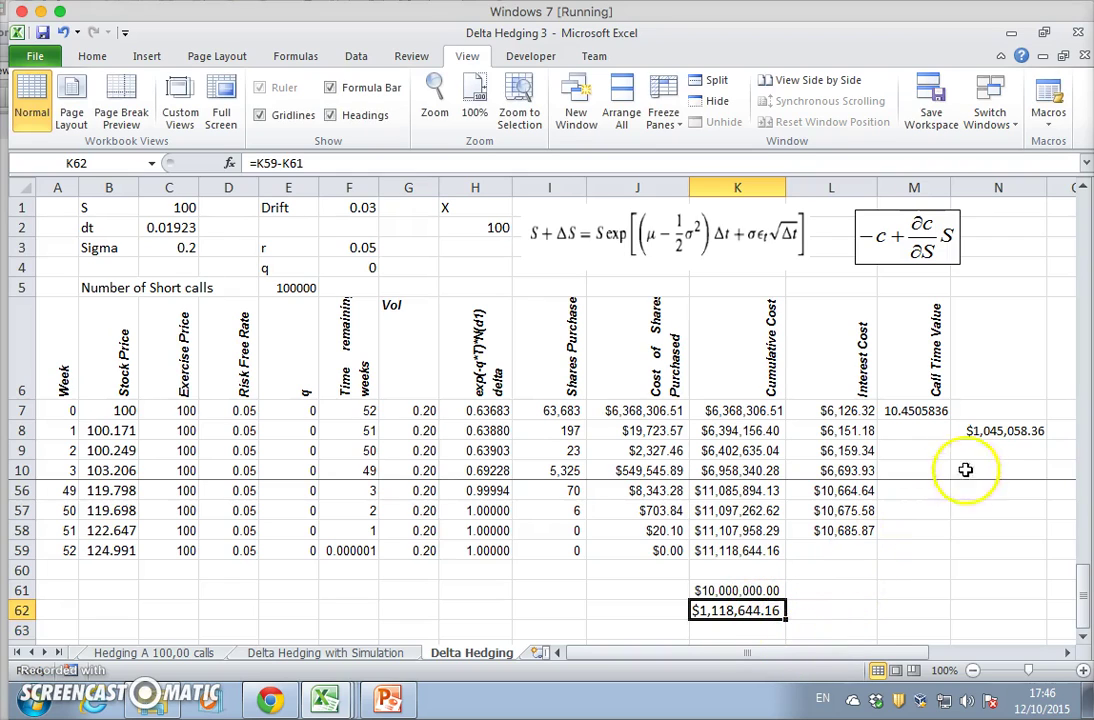
Check the total call value in N8 against the hedging costs in K62 and K59 after recalculating for a new price path.
left_click(969, 432)
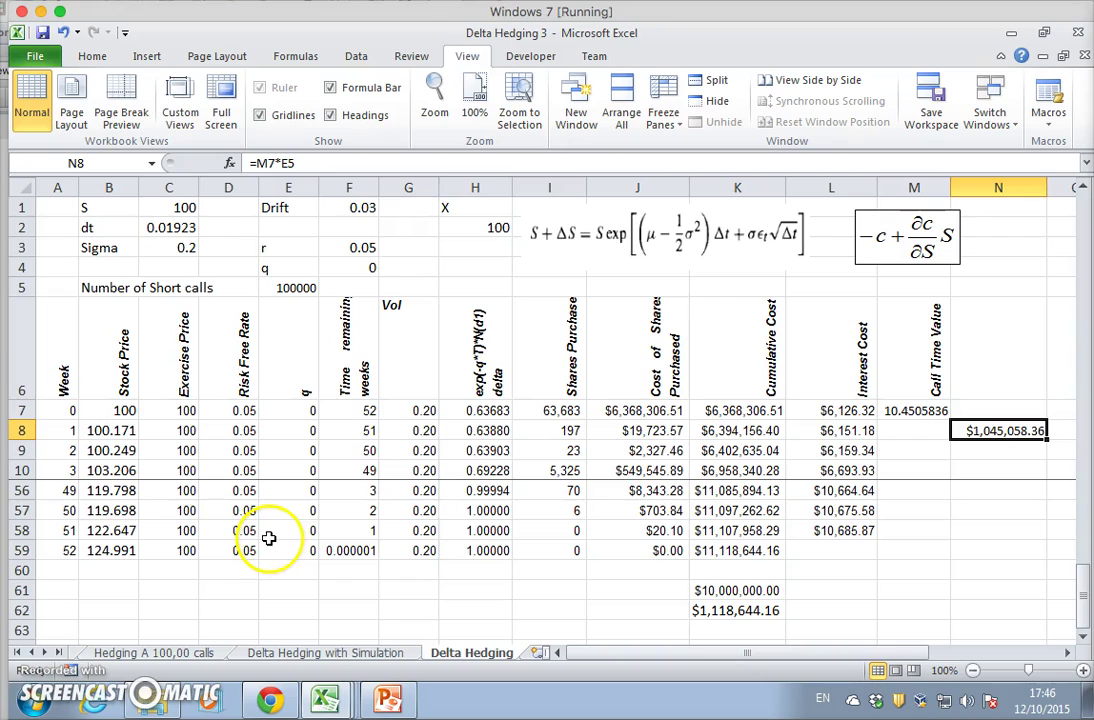
key("F9")
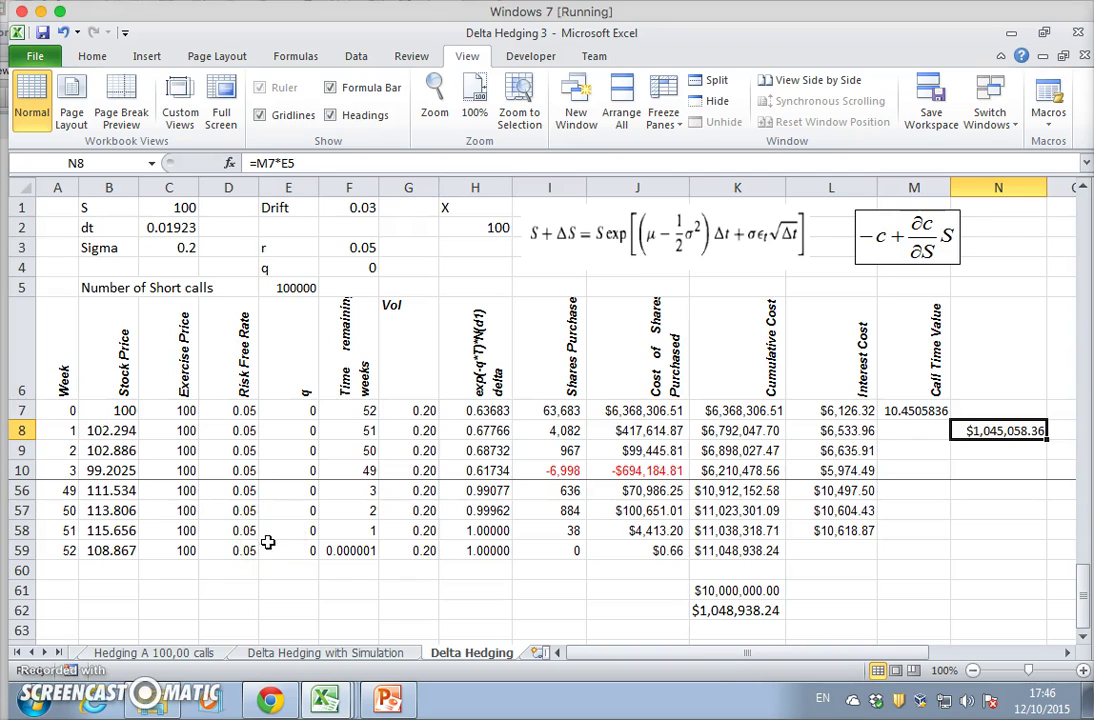
left_click(741, 610)
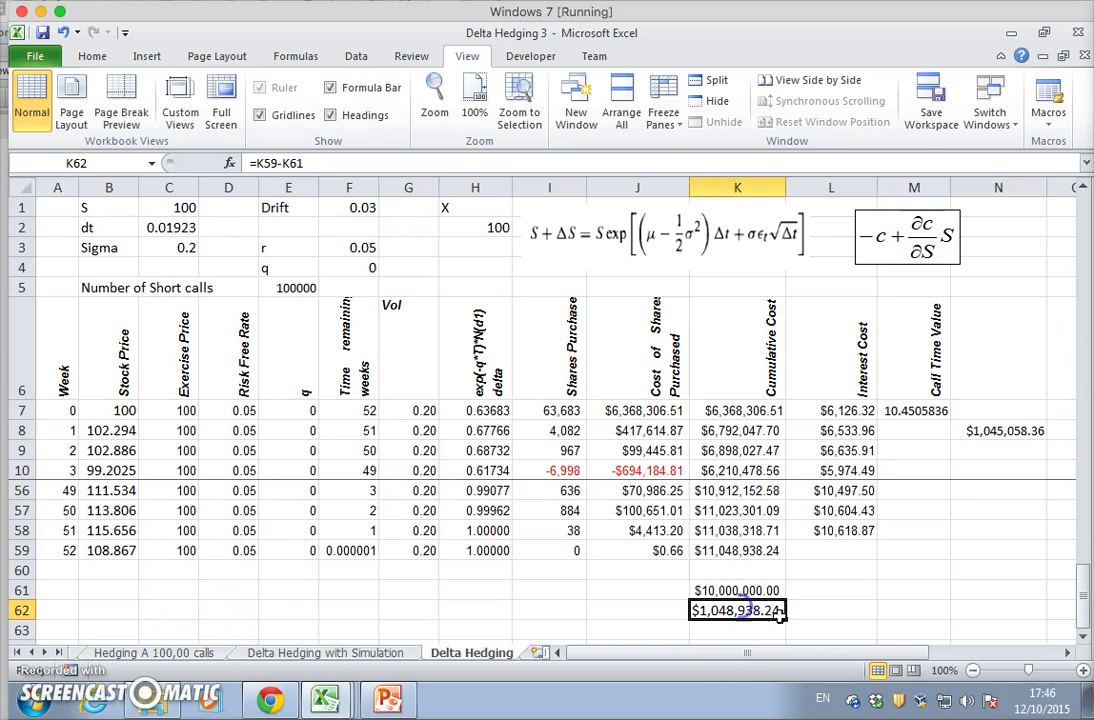
left_click(737, 550)
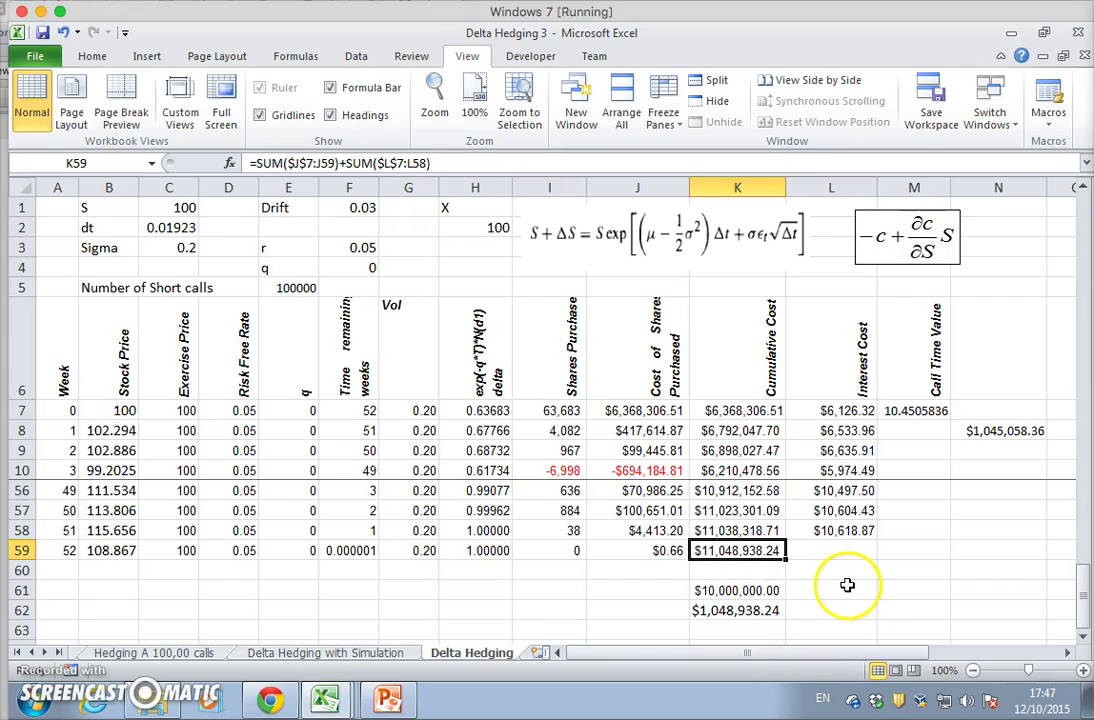
Recalculate the sheet for another simulated price path and widen column K to fit the net hedging cost in K62.
key("Down")
key("Down")
key("Down")
key("F9")
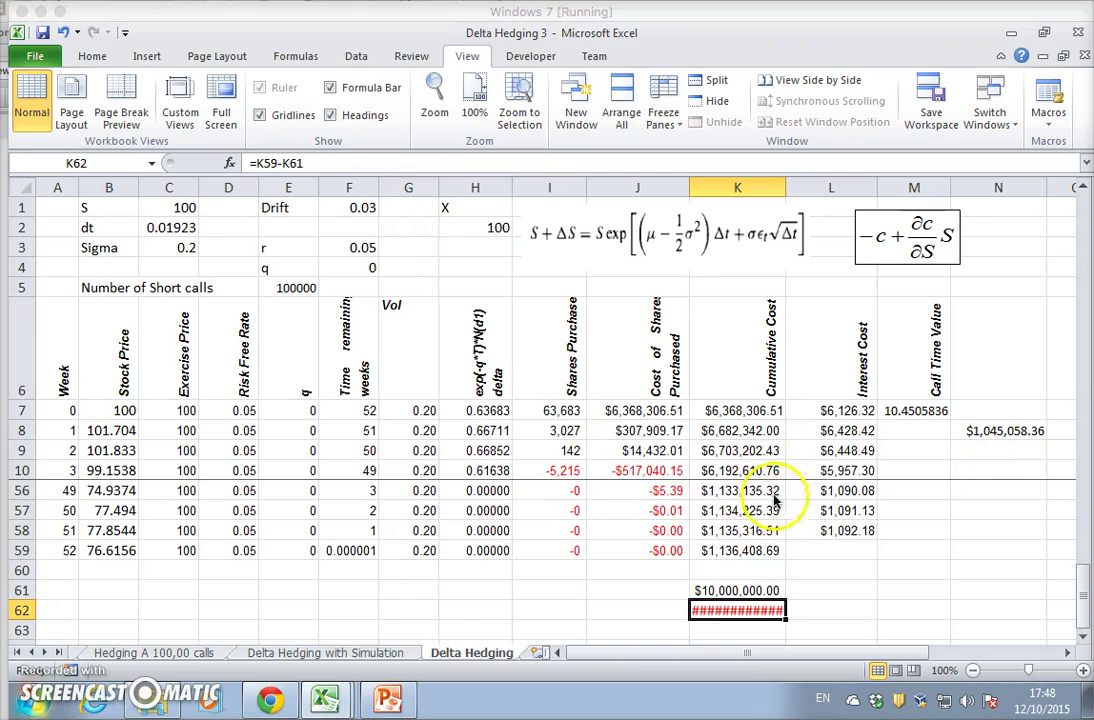
left_click(751, 190)
left_click_drag(785, 188, 789, 188)
Compare the final cumulative cost in K59 for the out-of-the-money path with the total call value in N8.
left_click(742, 552)
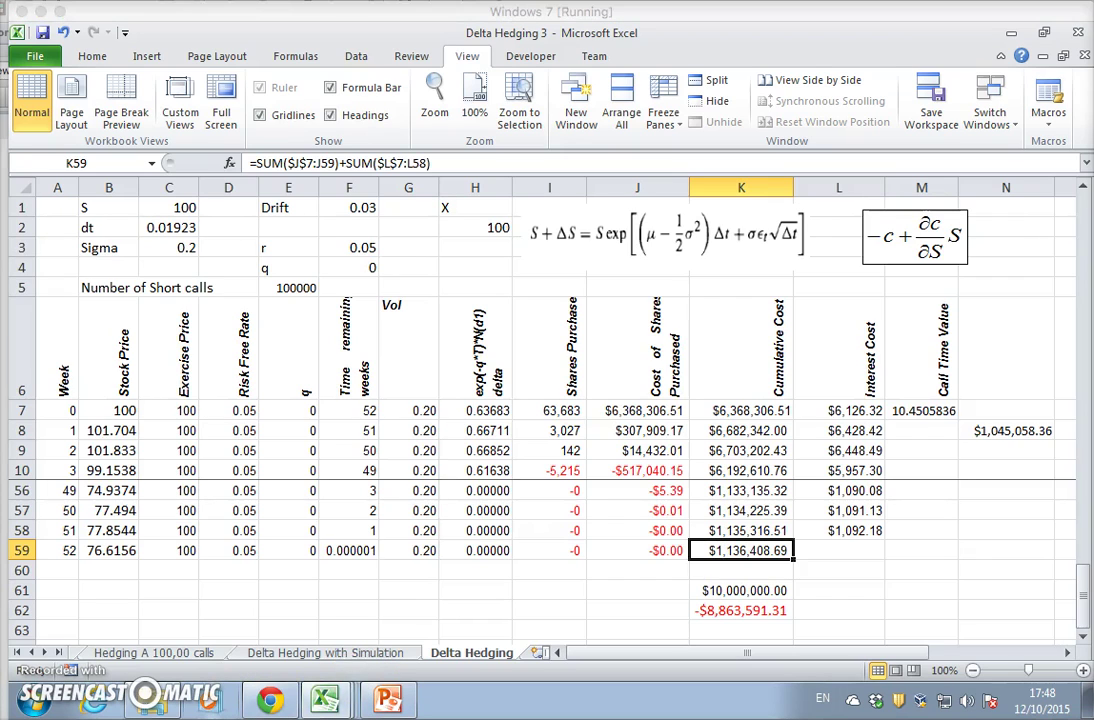
left_click(742, 552)
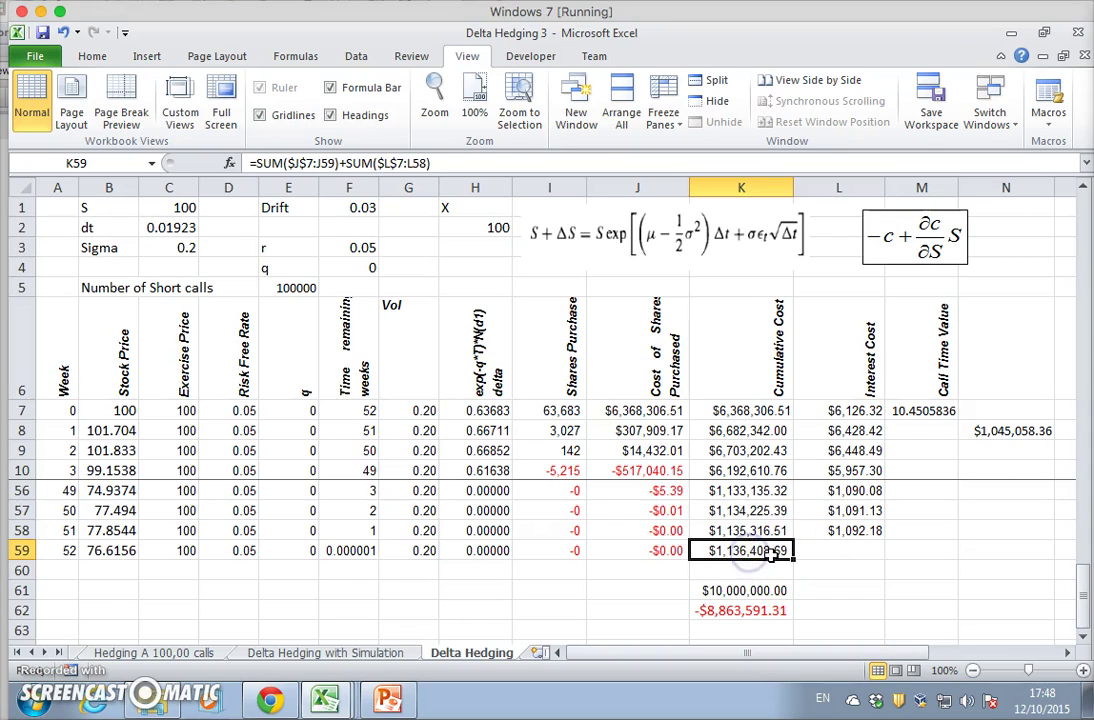
left_click(983, 433)
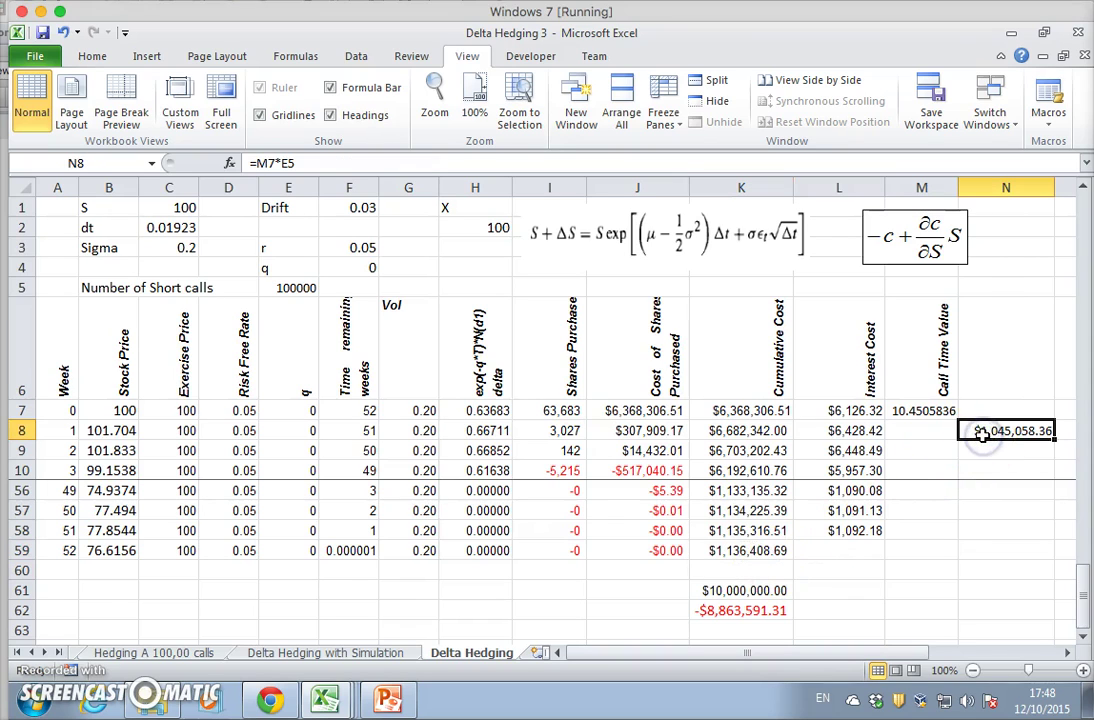